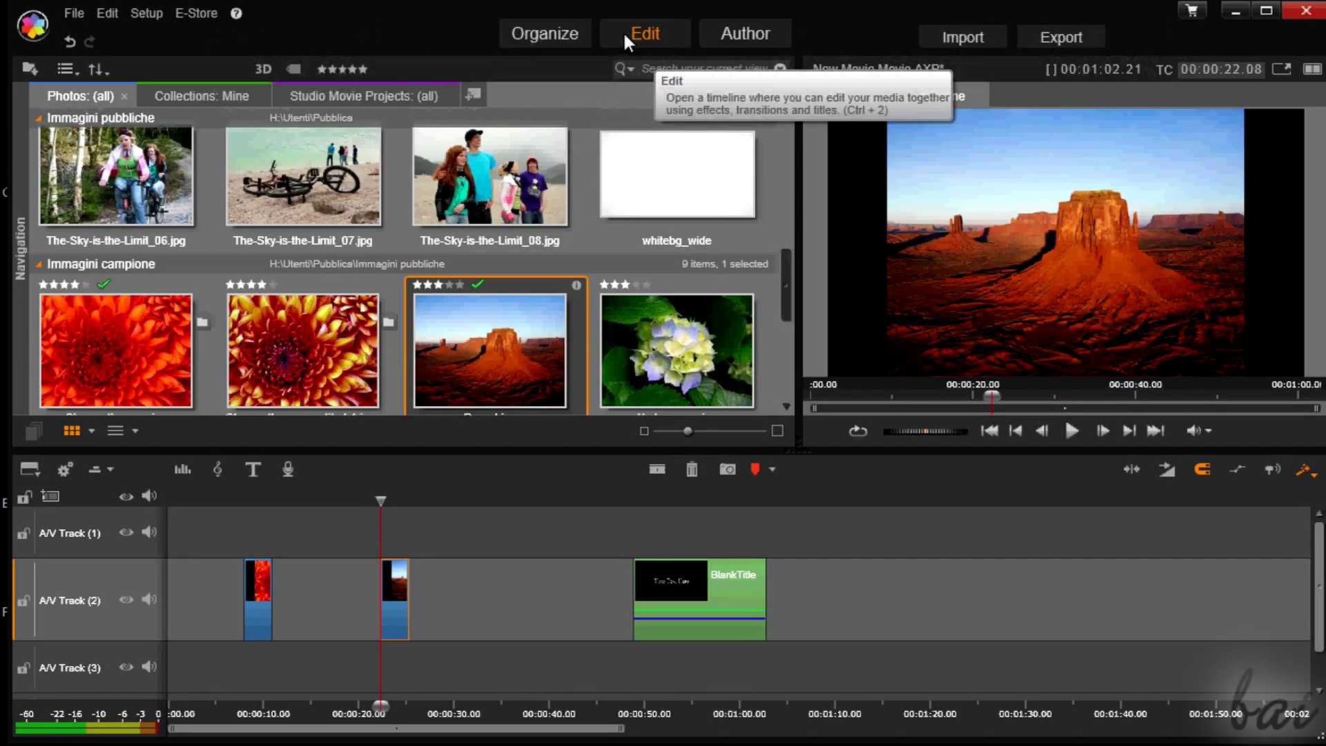
# In Author mode, open BlankTitle in the Title Editor and expand Background Settings
pyautogui.click(744, 34)
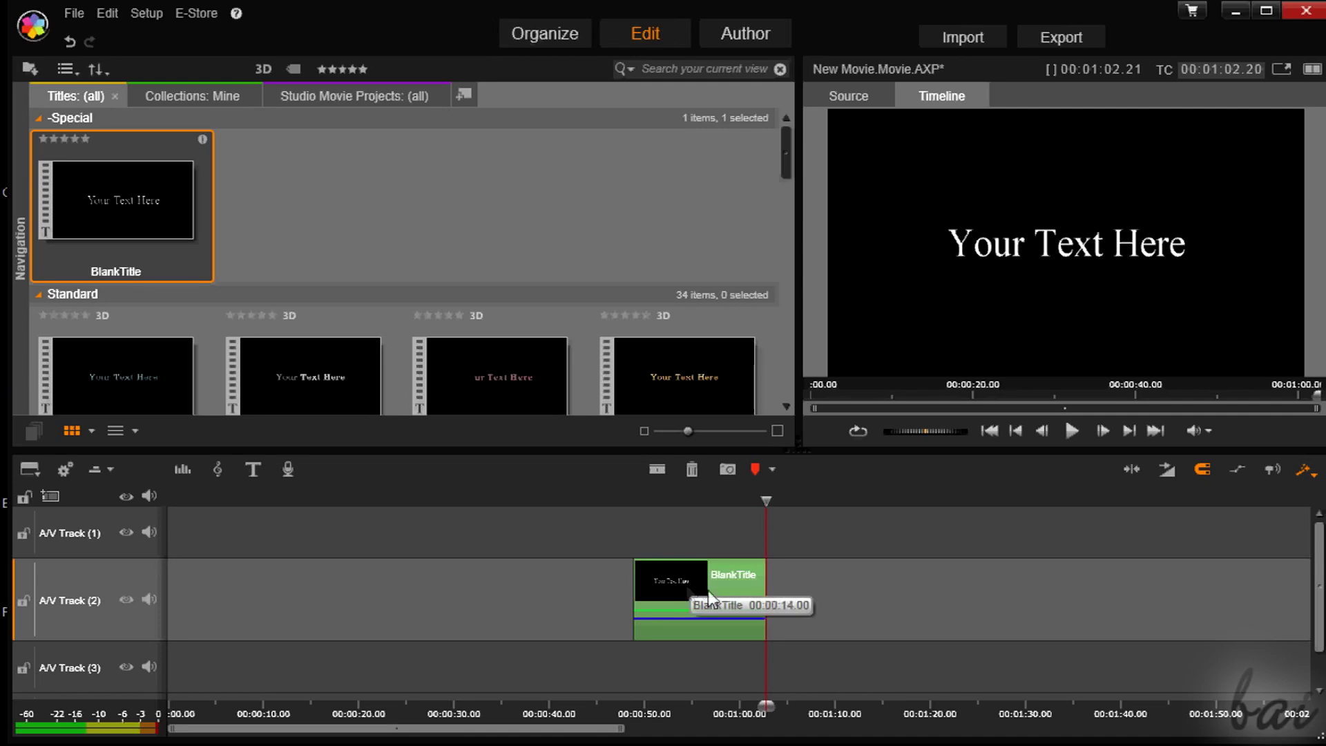
pyautogui.doubleClick(689, 589)
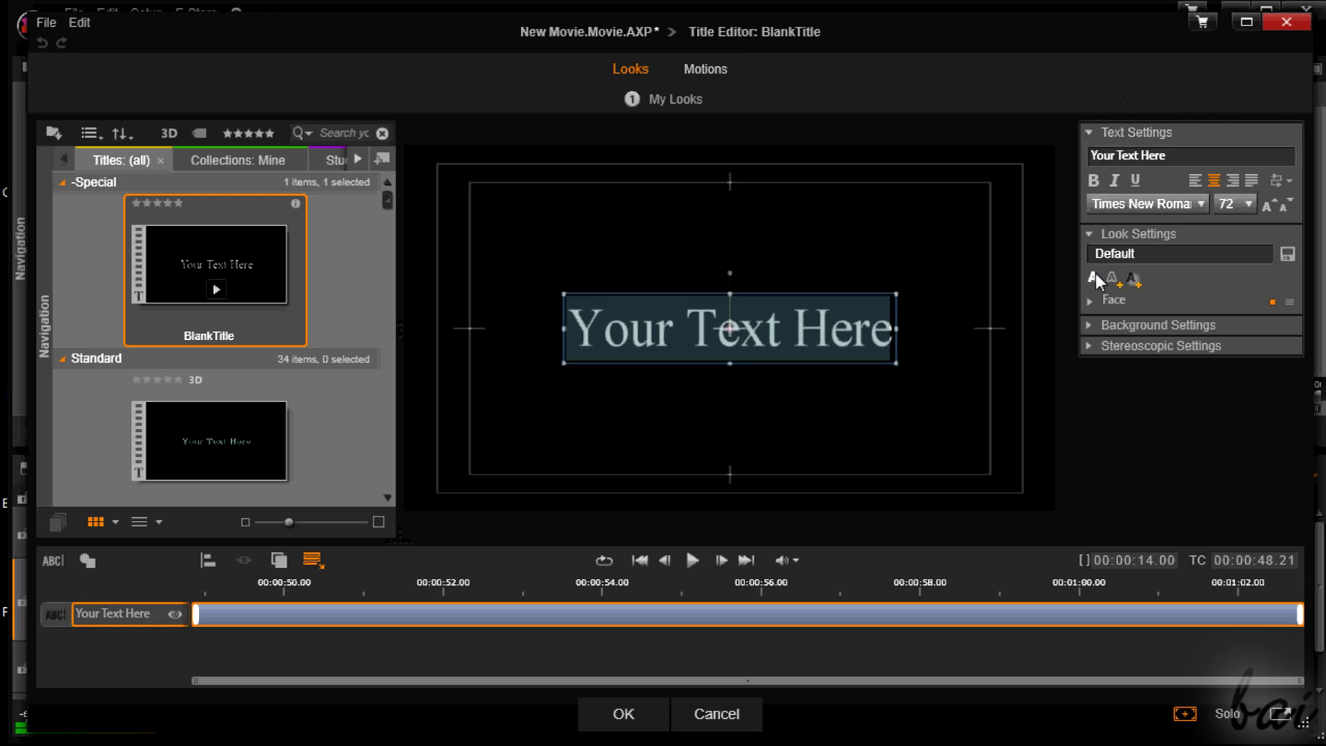
pyautogui.click(1086, 325)
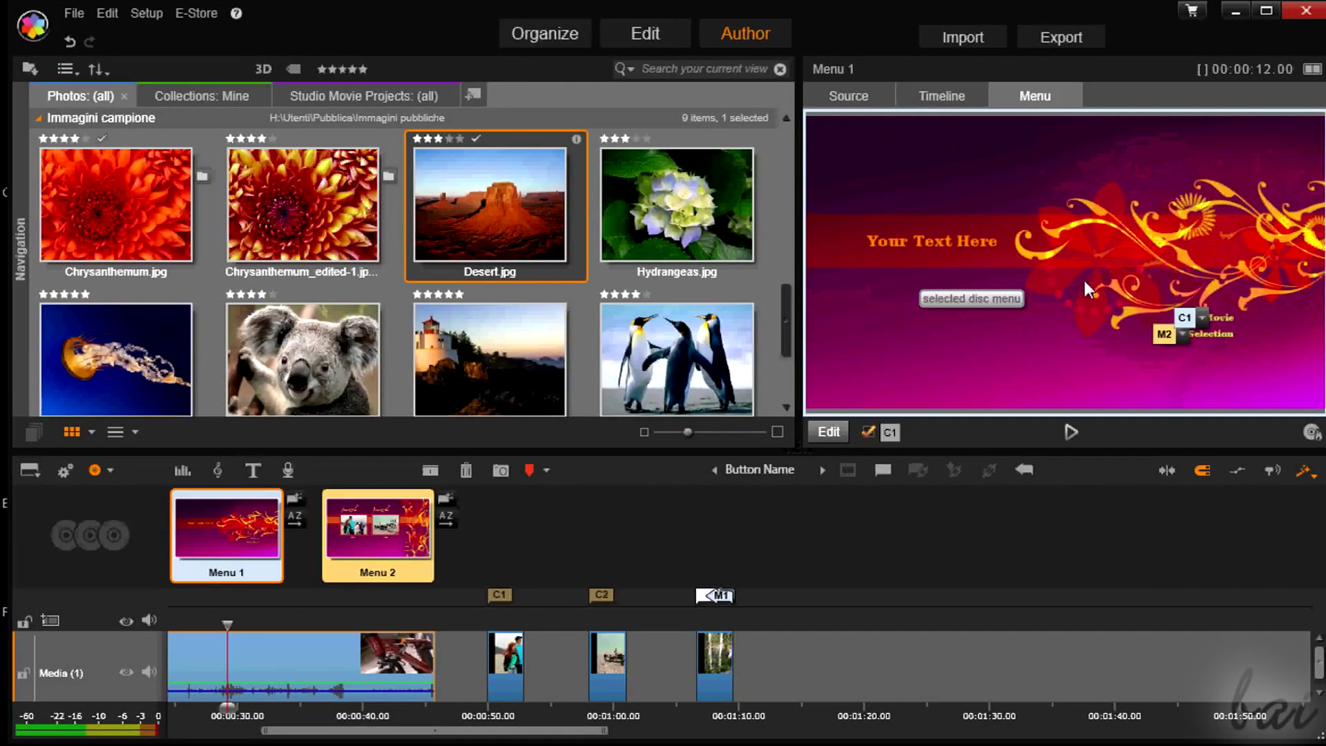
# Preview Menu 2, check the Timeline view, then compare Menu 1 against Menu 2
pyautogui.click(378, 534)
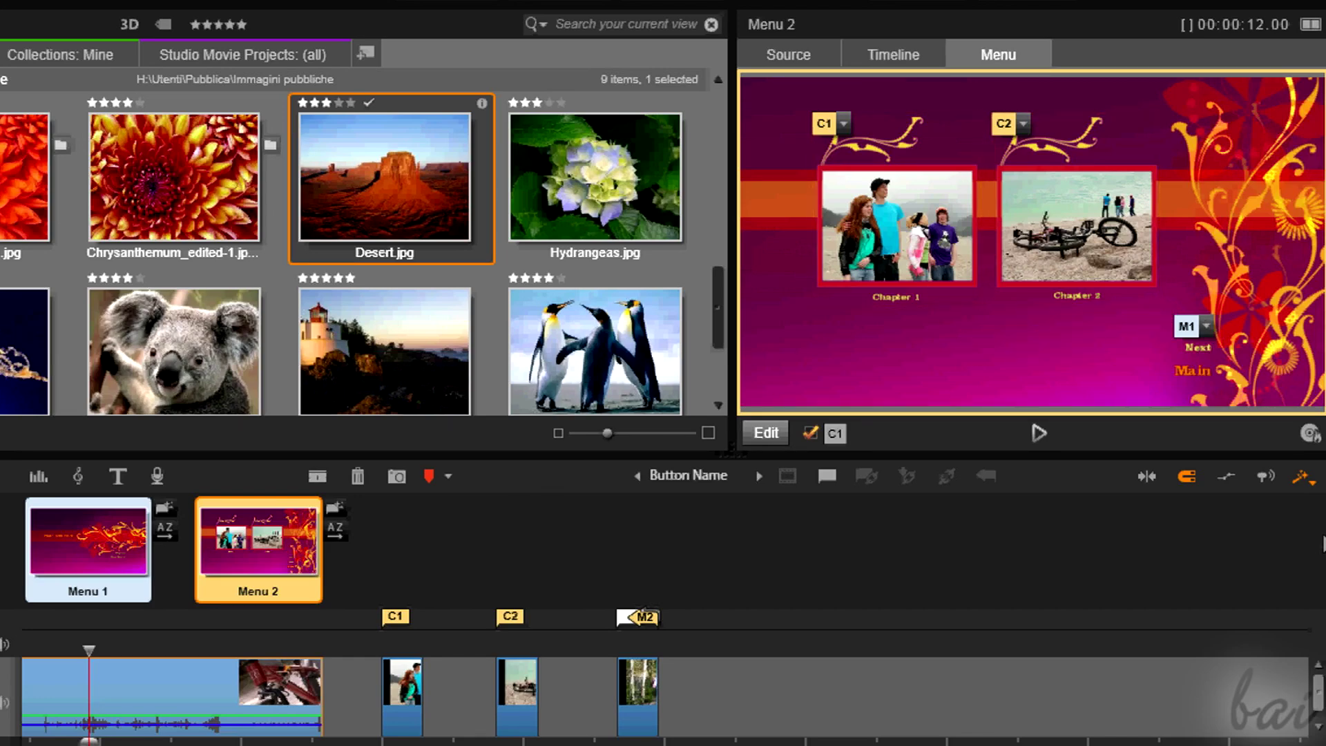
pyautogui.click(1316, 713)
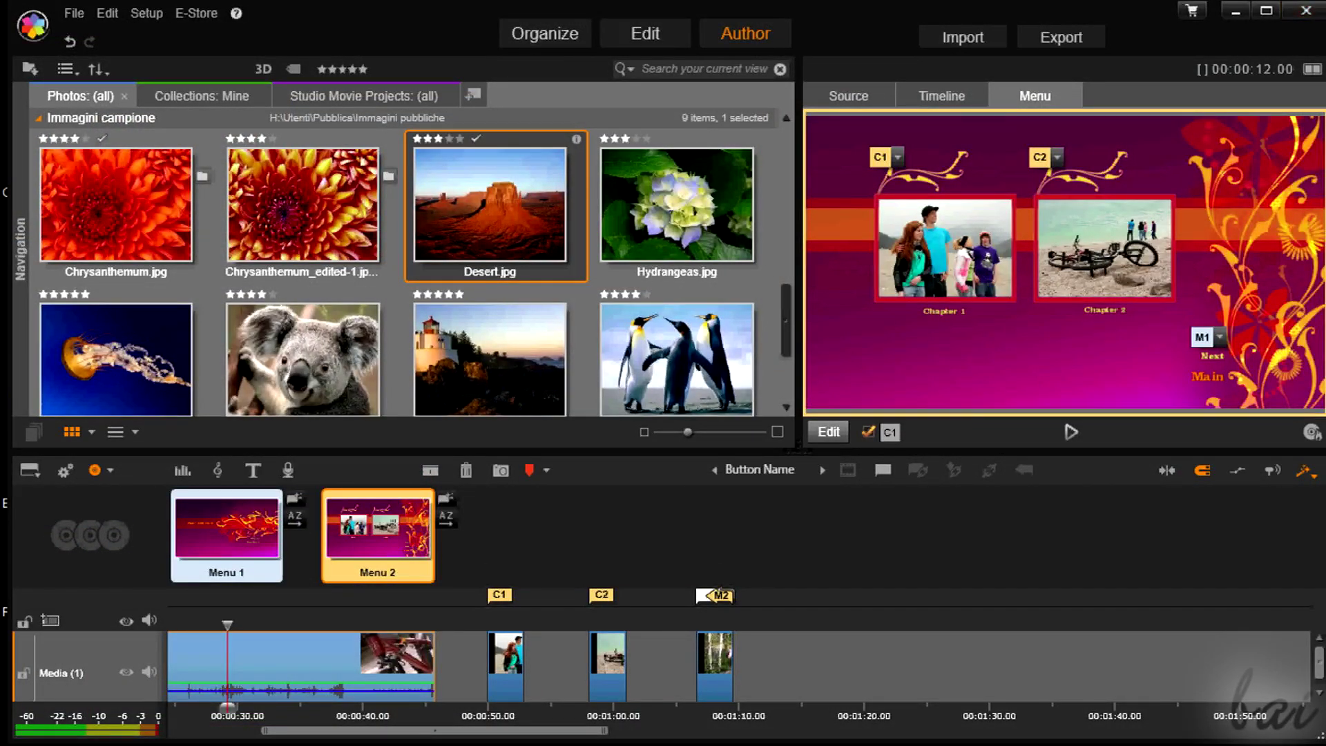
pyautogui.click(227, 542)
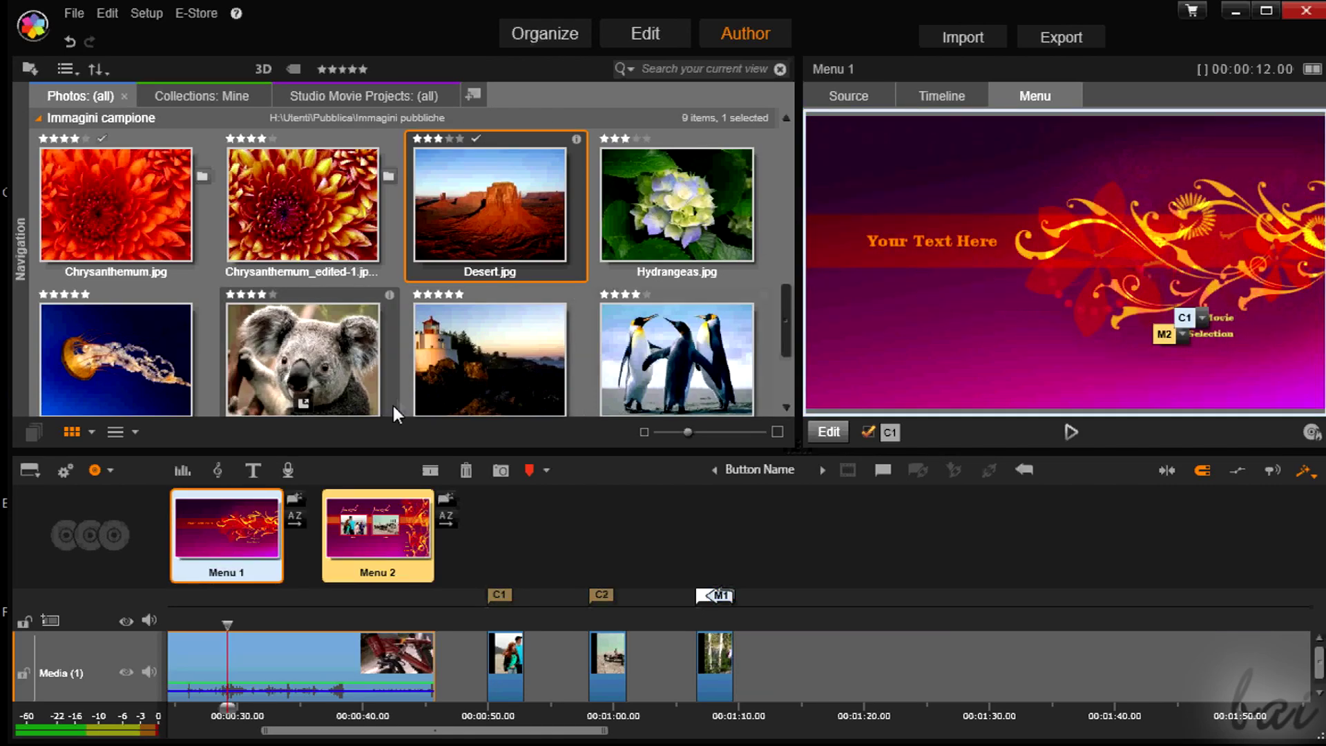
pyautogui.click(388, 536)
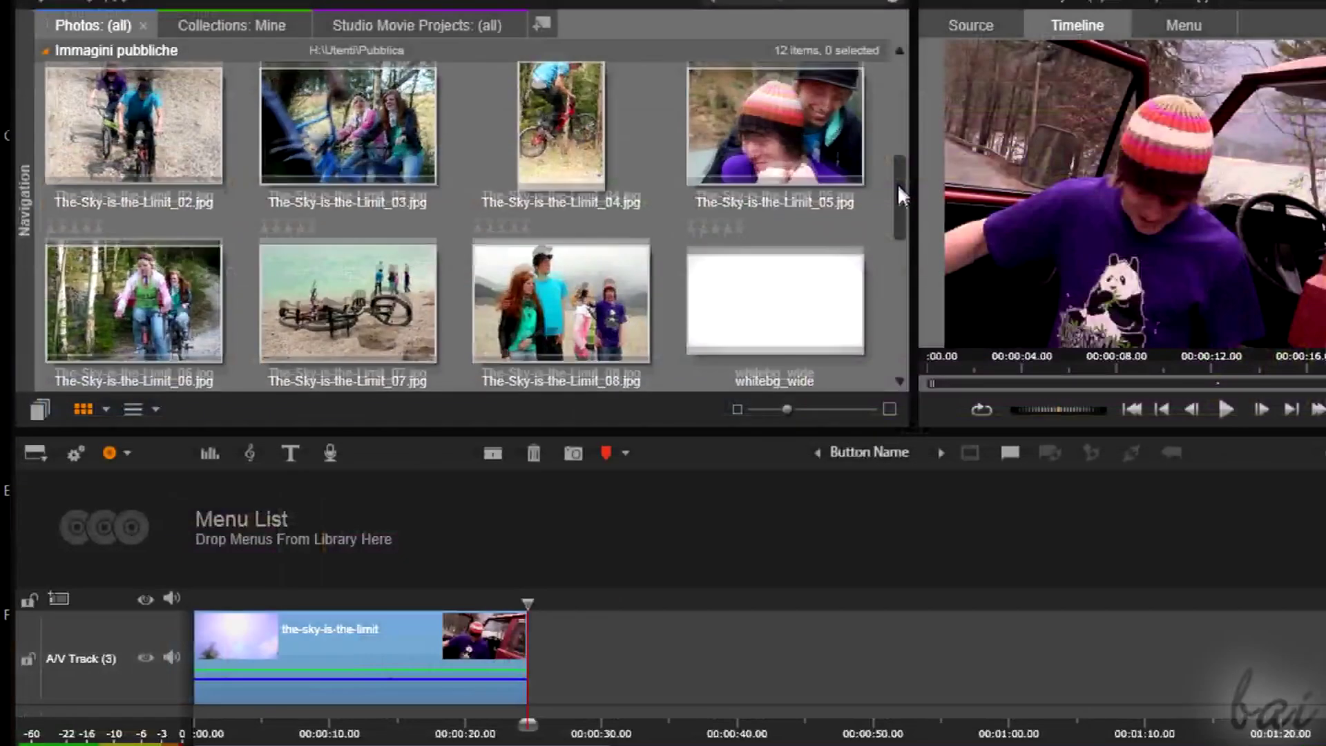
pyautogui.moveTo(897, 183); pyautogui.dragTo(897, 198)
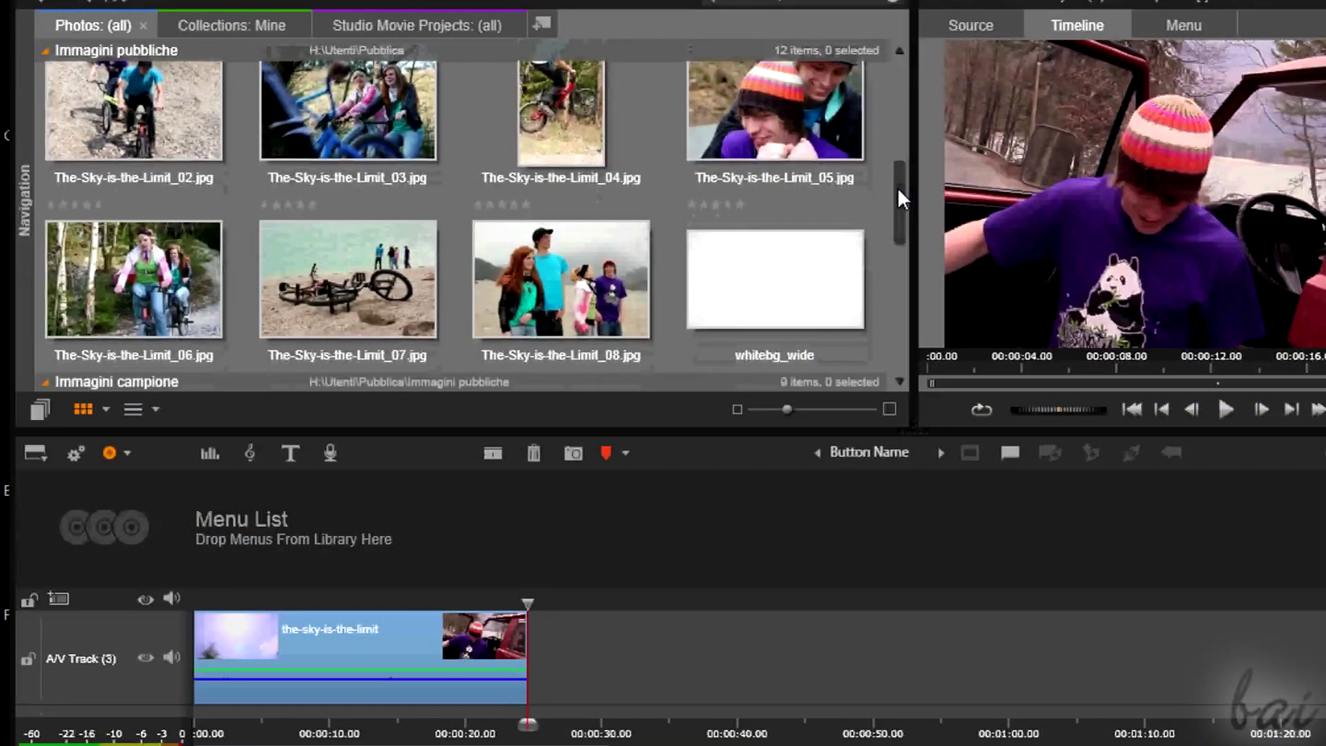
# Place The-Sky-is-the-Limit_08.jpg and _07.jpg after the video, then switch to Author
pyautogui.moveTo(564, 323); pyautogui.dragTo(642, 647)
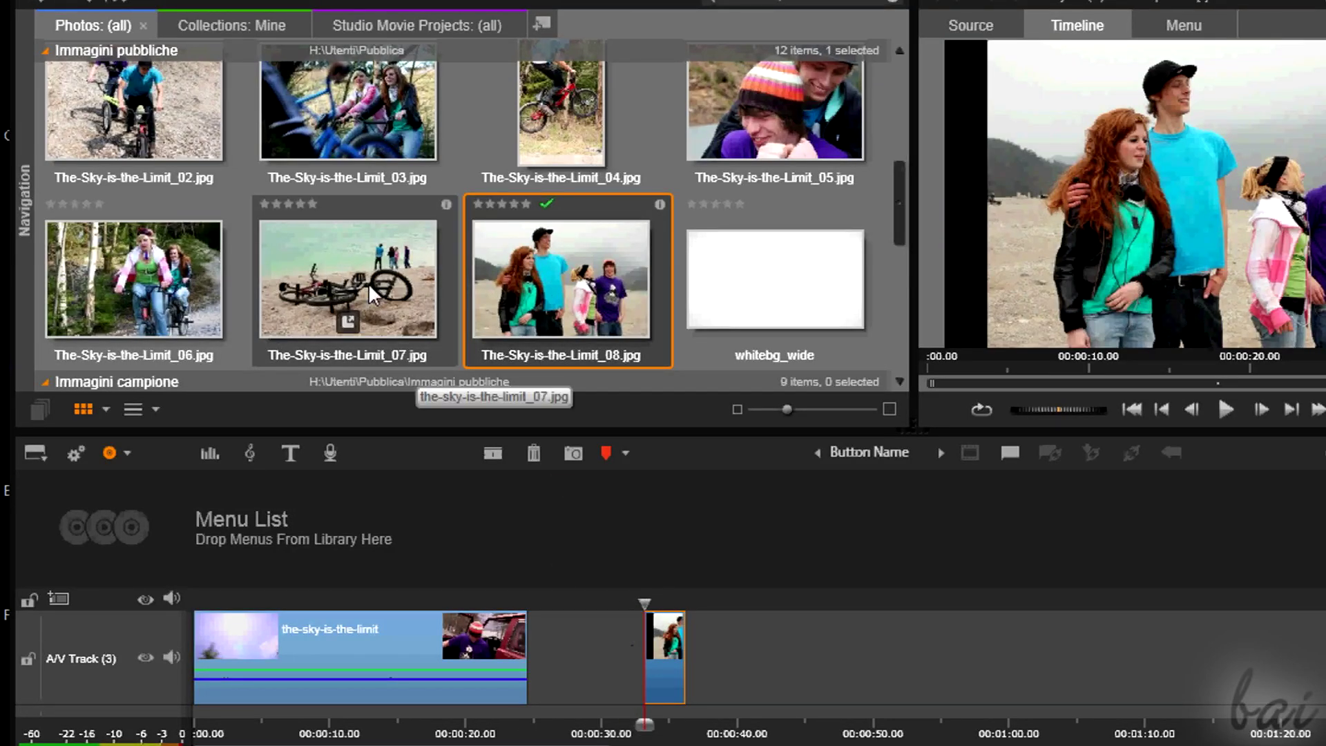
pyautogui.moveTo(348, 280); pyautogui.dragTo(766, 652)
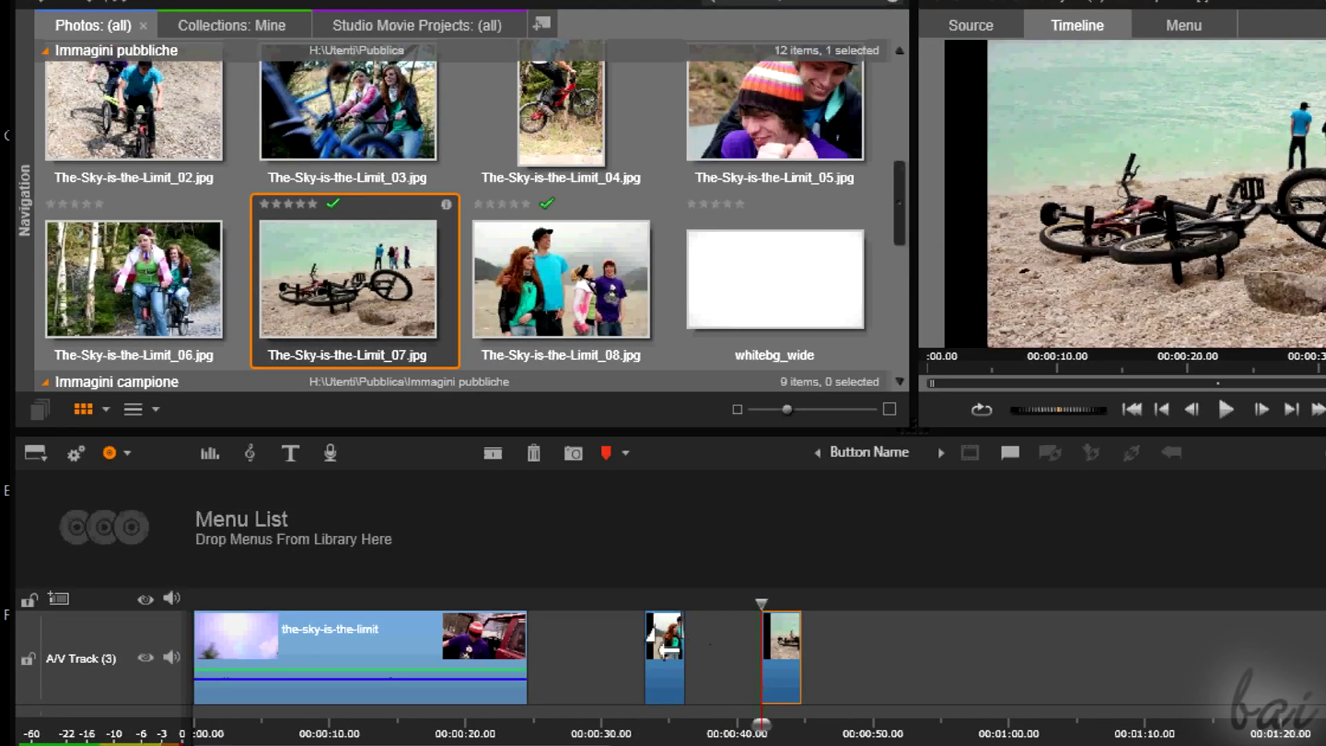
pyautogui.moveTo(665, 653)
pyautogui.mouseDown()
pyautogui.moveTo(634, 684)
pyautogui.moveTo(697, 675)
pyautogui.mouseUp()
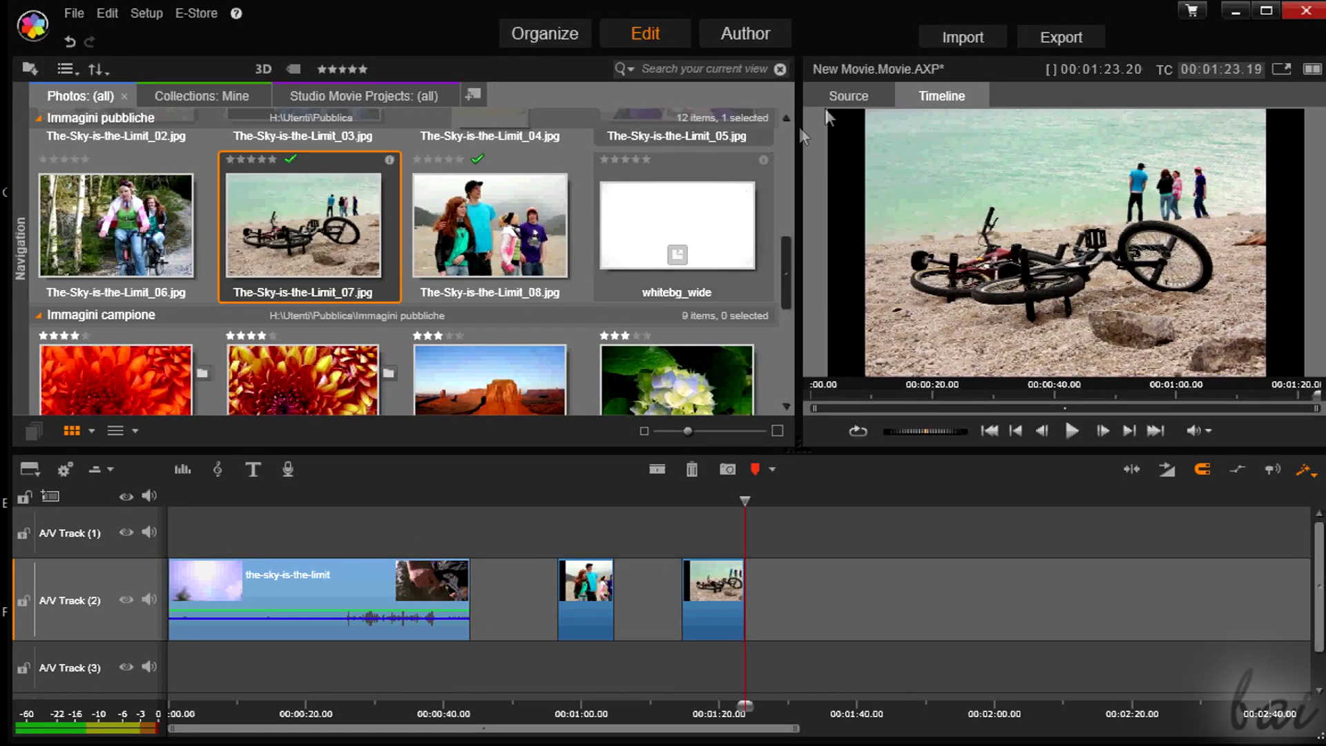
pyautogui.click(760, 32)
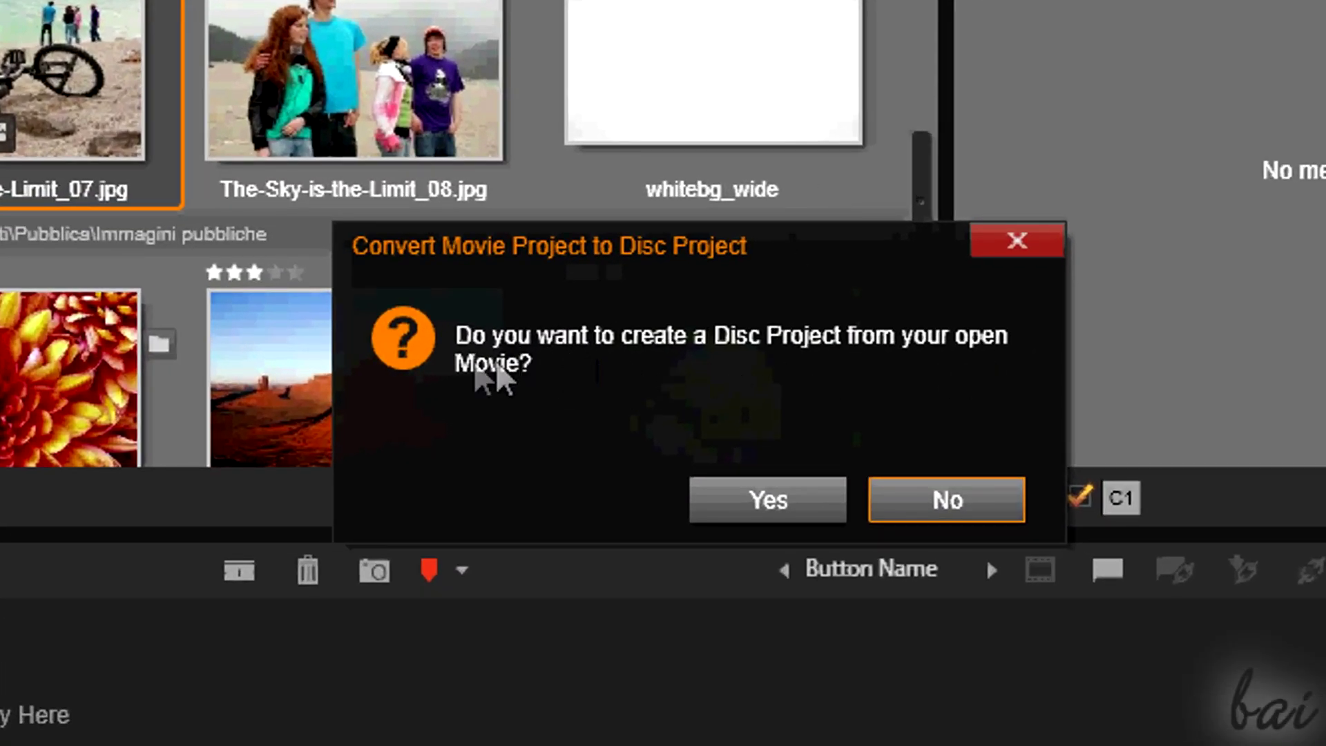
# Convert the movie to a disc project and test Menu 1, Scene Selection and Chapter 2
pyautogui.click(767, 500)
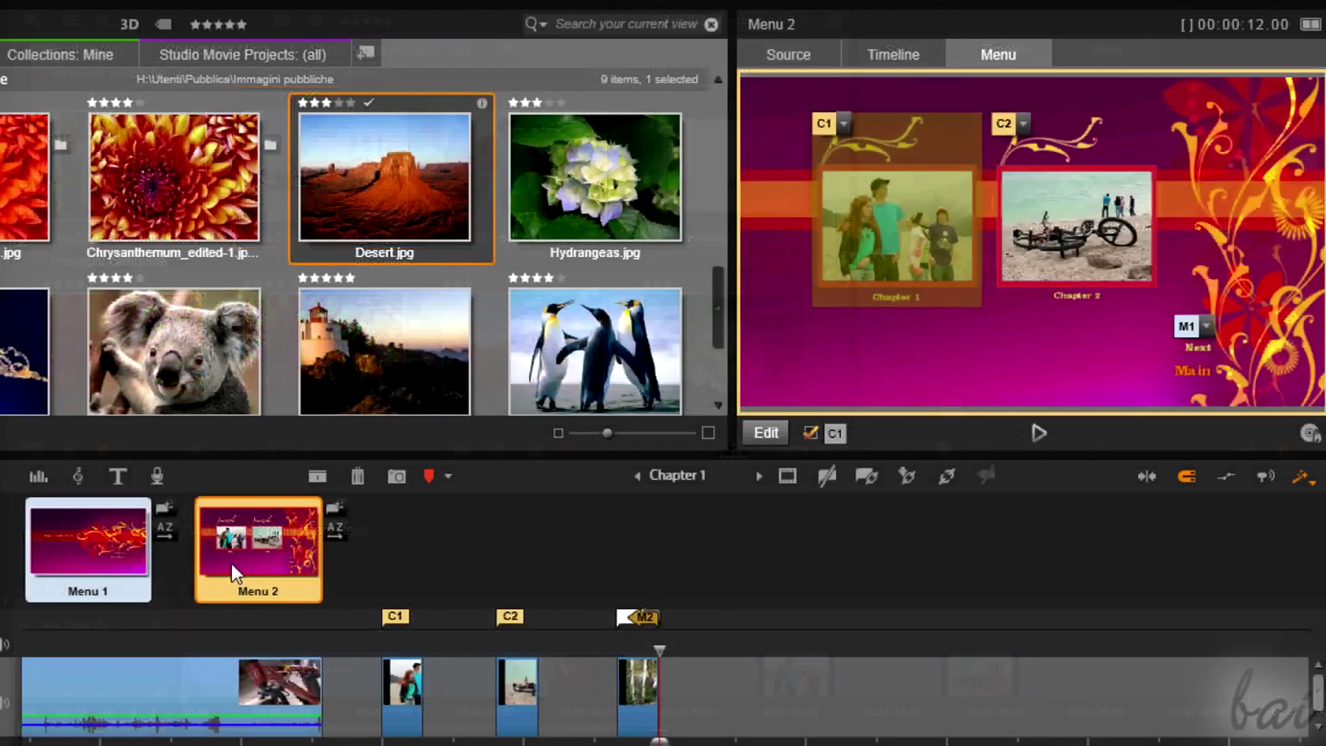
pyautogui.click(57, 536)
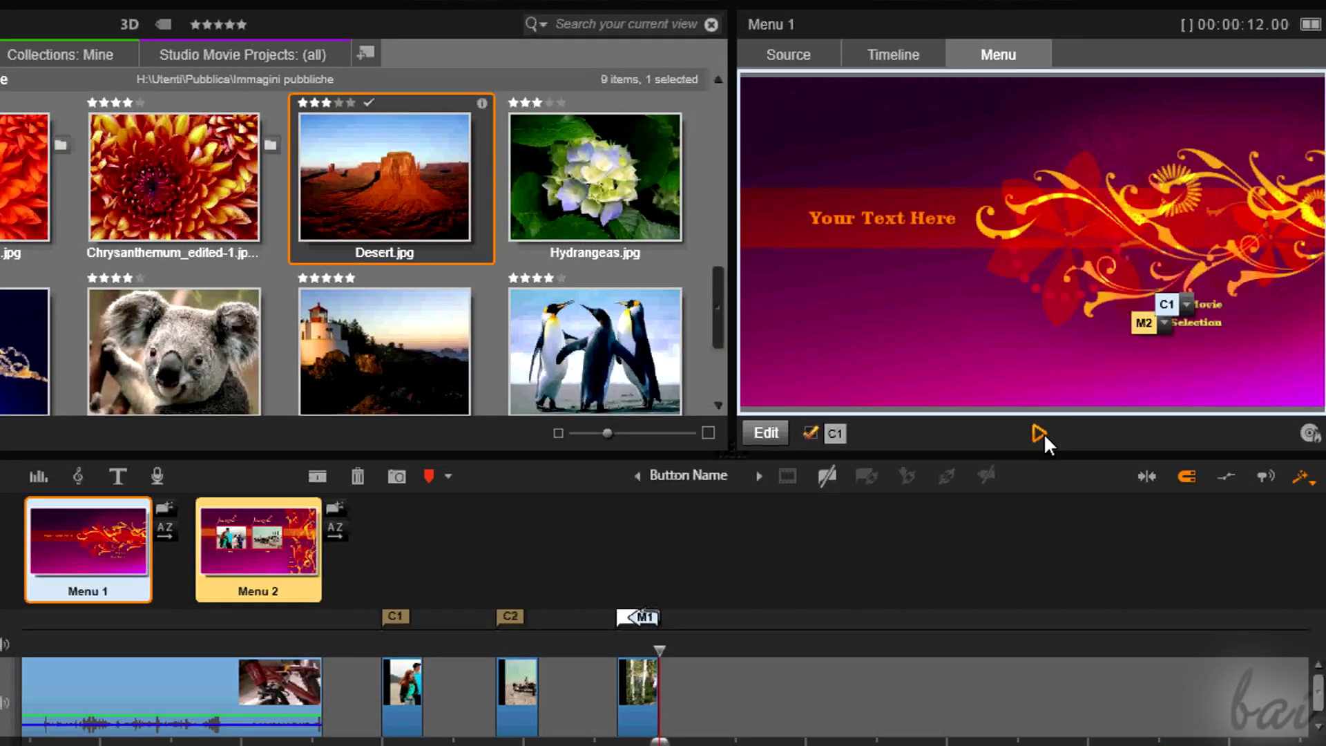
pyautogui.click(1039, 433)
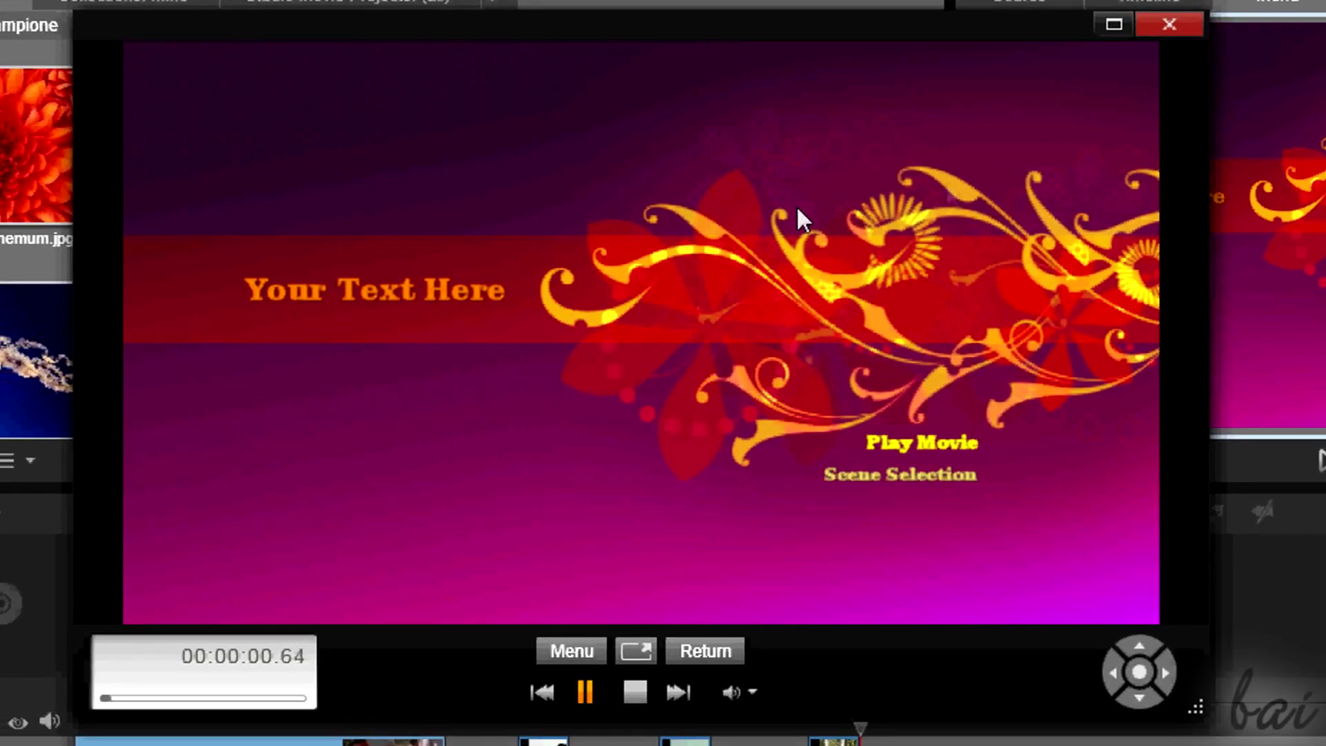
pyautogui.click(927, 468)
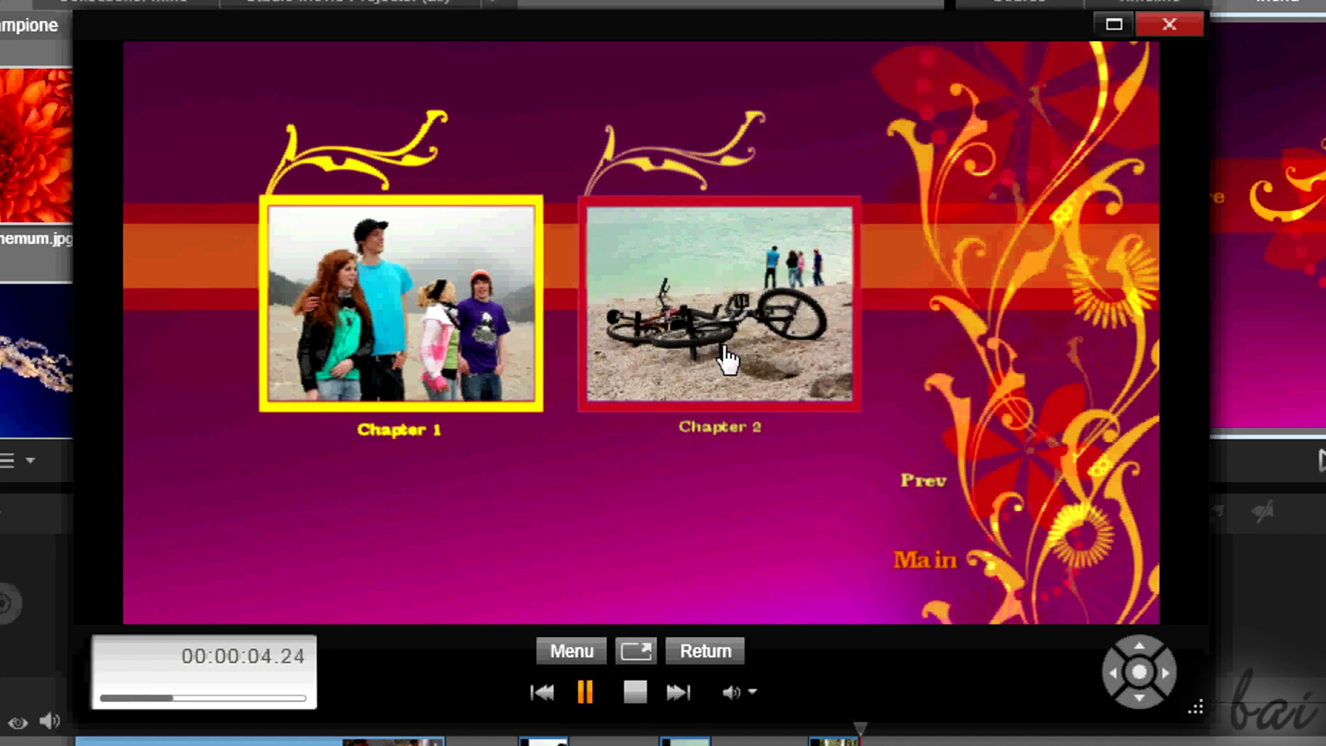
pyautogui.click(730, 318)
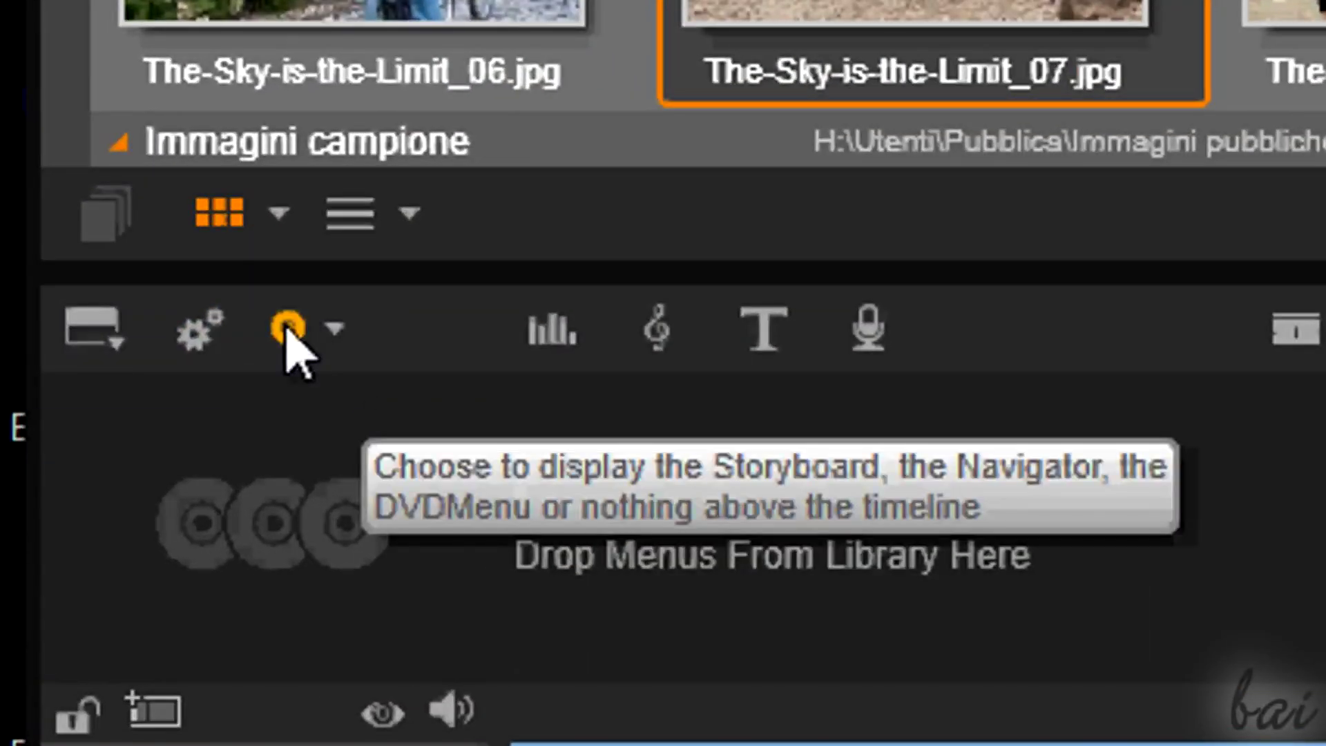
# Choose DVDMenu from the disc icon's drop-down to display the menu list
pyautogui.click(342, 342)
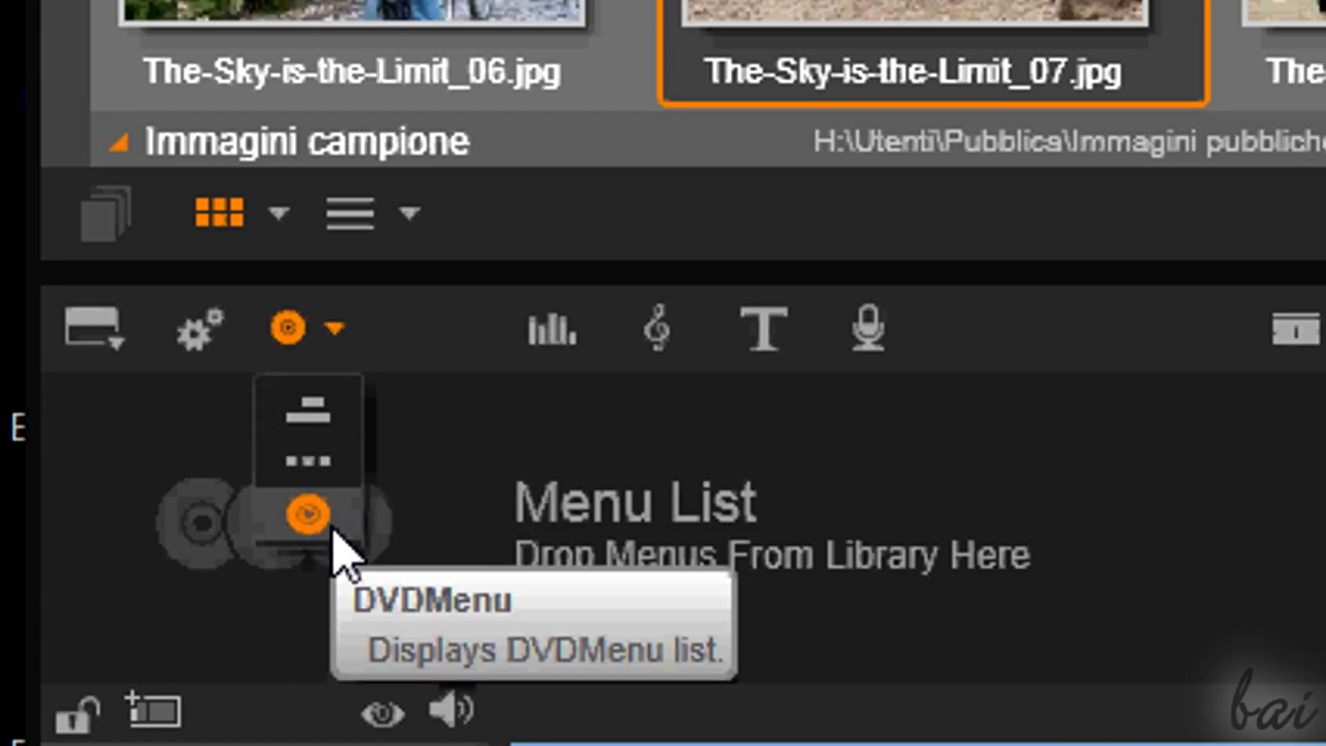
pyautogui.click(309, 514)
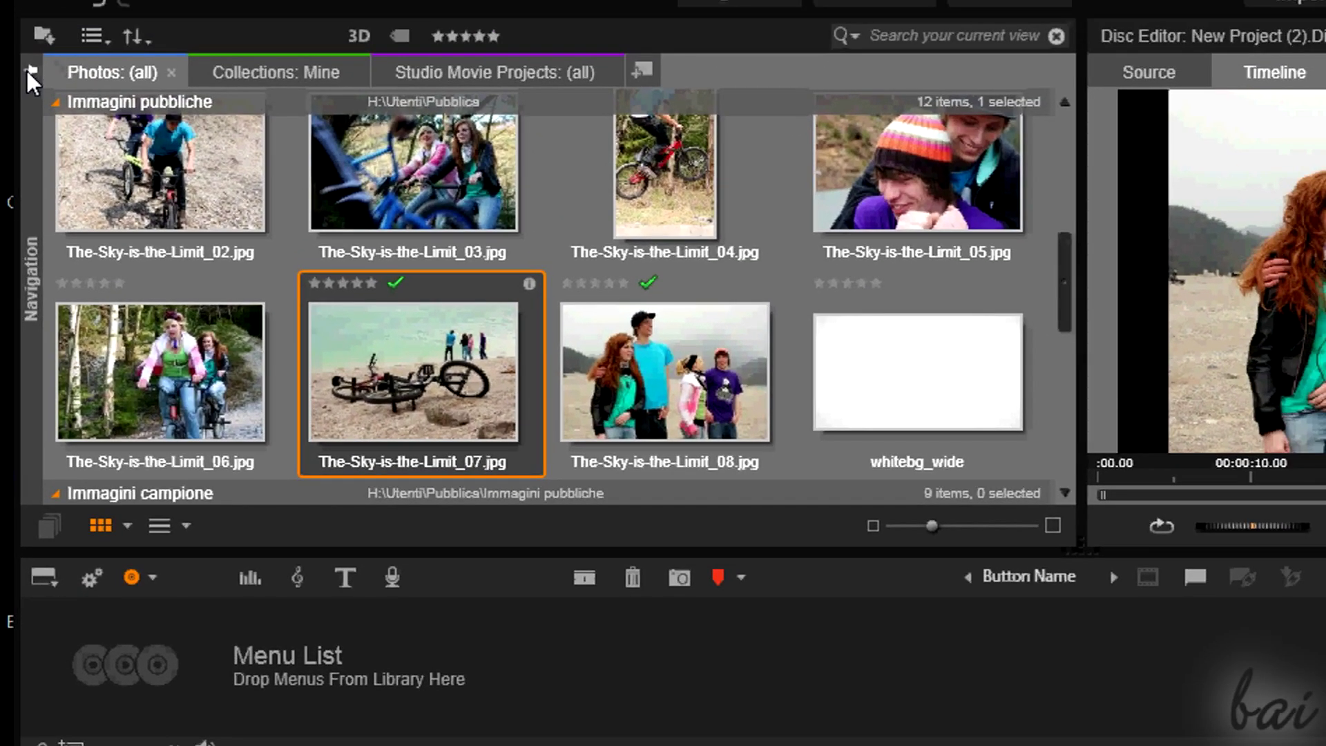
# Open the library Navigation tree and go to Content > Disc Menus
pyautogui.click(34, 77)
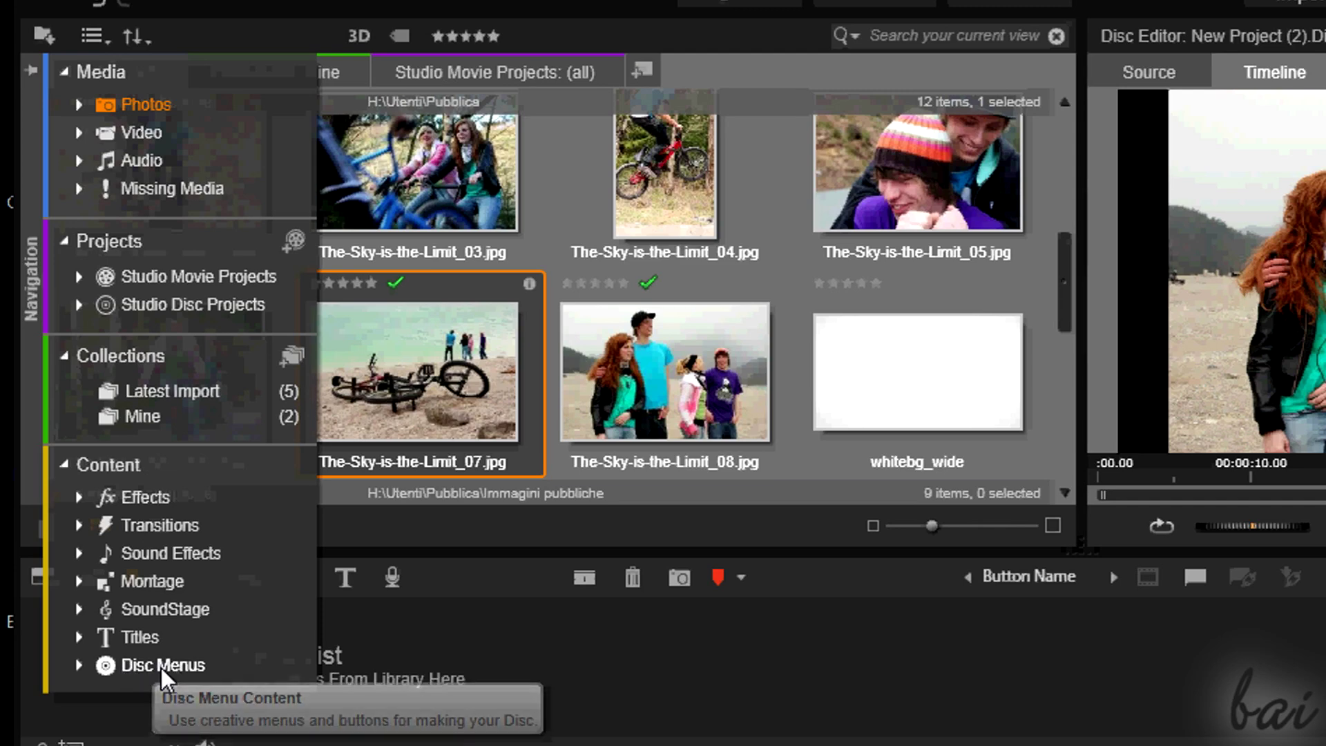
pyautogui.click(162, 665)
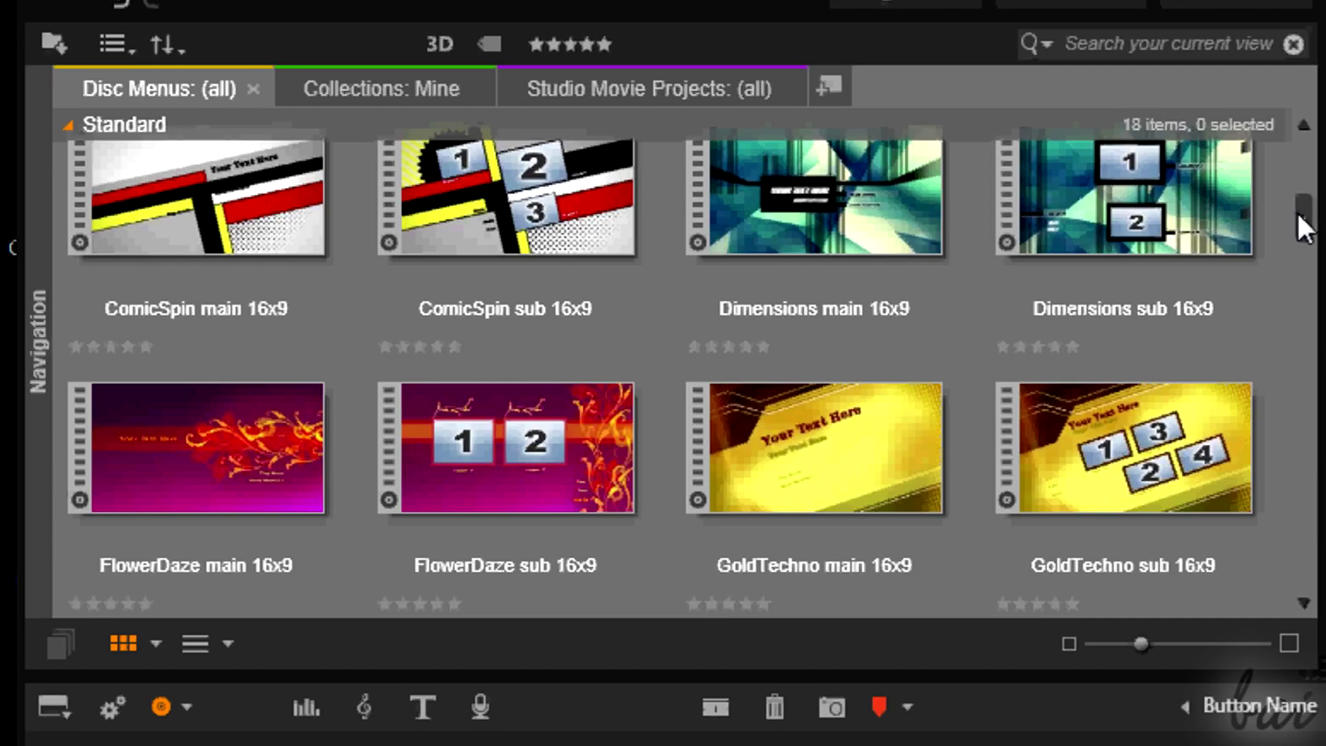
pyautogui.moveTo(1302, 221); pyautogui.dragTo(1313, 161)
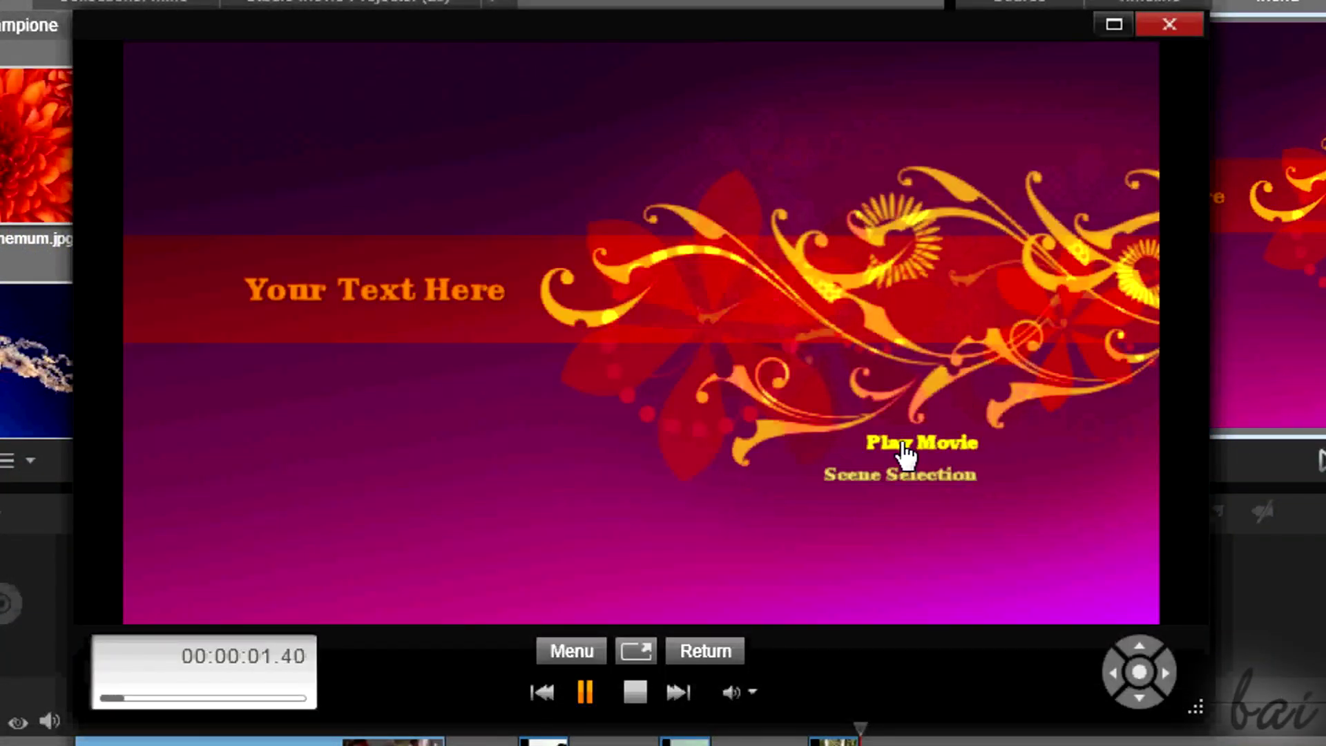
# Start Play Movie from the disc simulator's main menu, then close the simulator
pyautogui.click(907, 452)
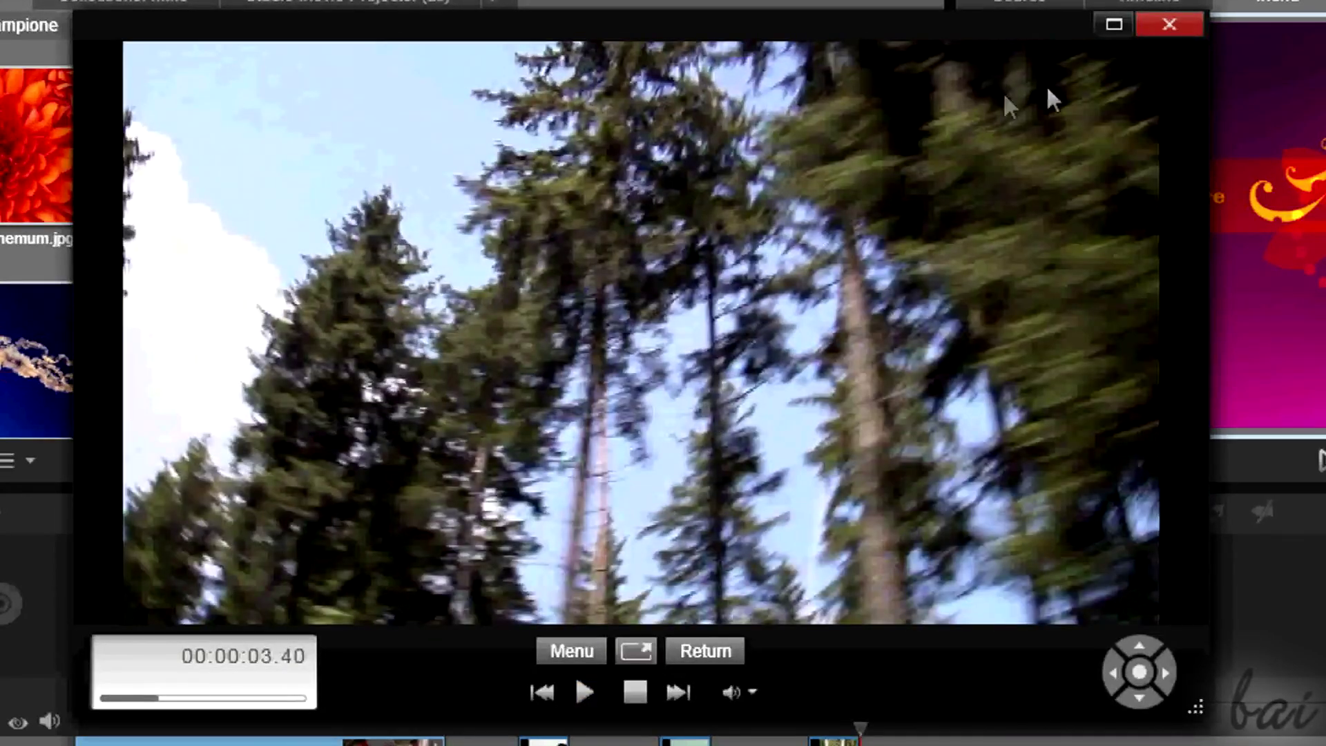
pyautogui.click(1170, 25)
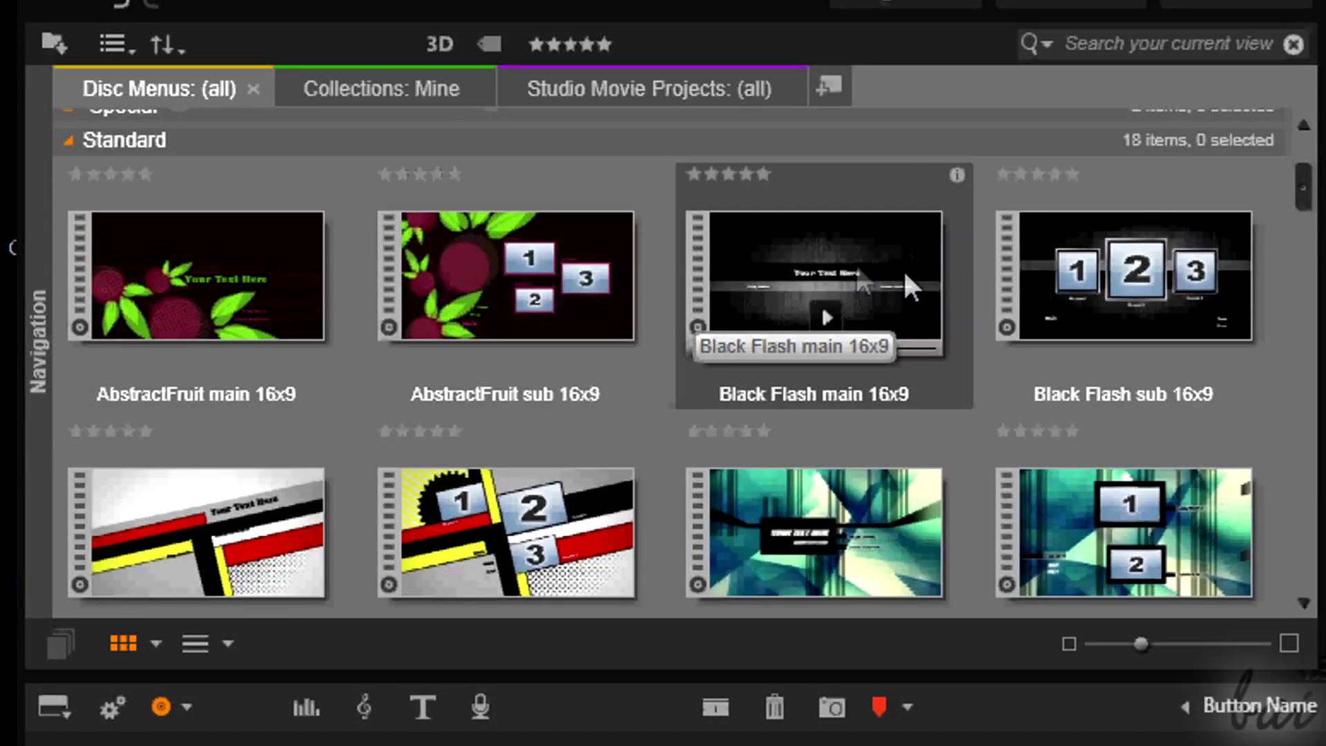
pyautogui.moveTo(1305, 191); pyautogui.dragTo(1313, 221)
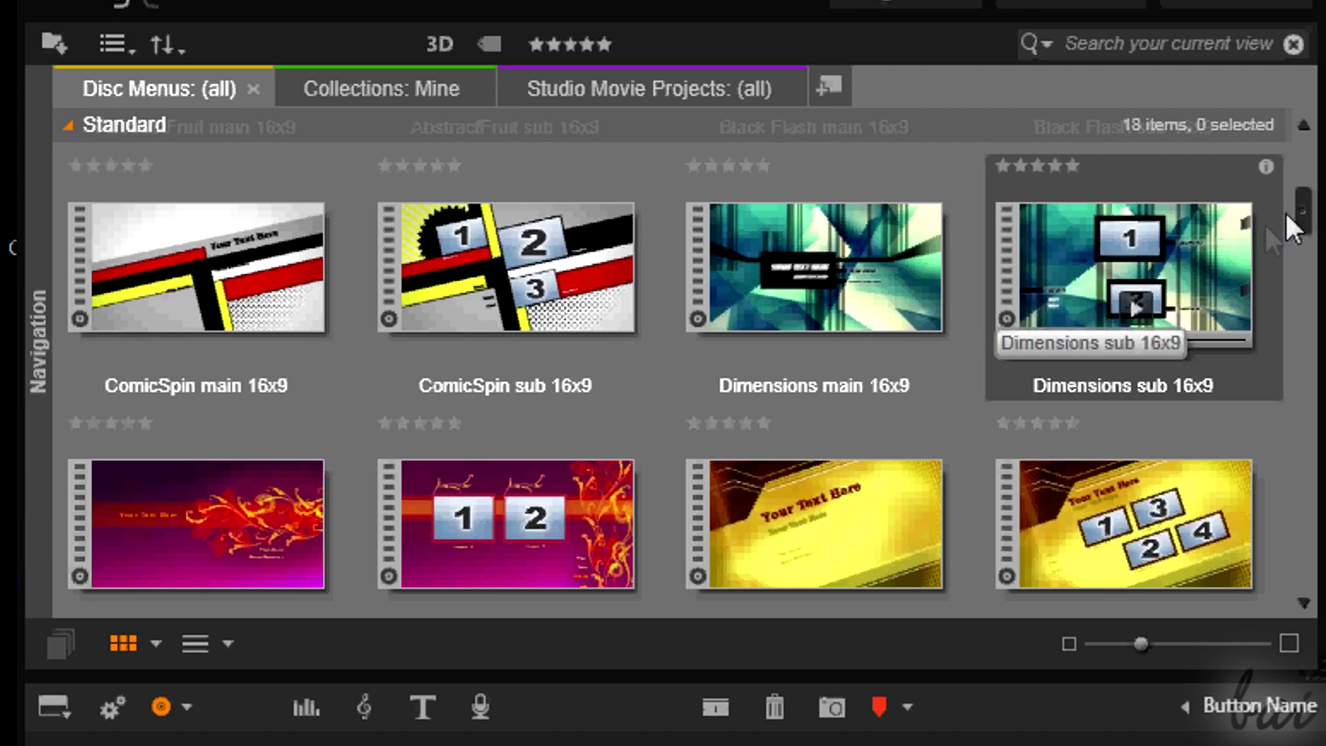
pyautogui.moveTo(1305, 212); pyautogui.dragTo(1306, 244)
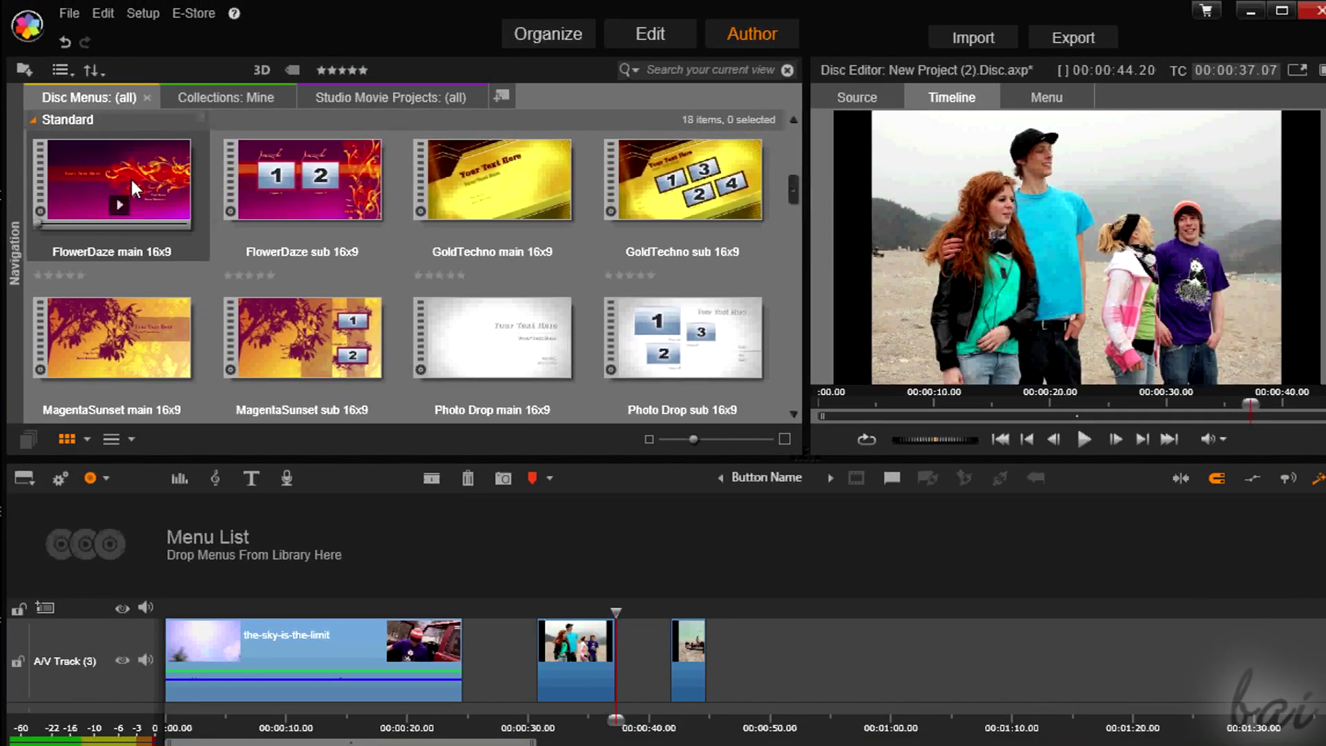
# Add FlowerDaze main 16x9 and two FlowerDaze sub 16x9 templates to the Menu List
pyautogui.click(130, 181)
pyautogui.moveTo(131, 182); pyautogui.dragTo(192, 529)
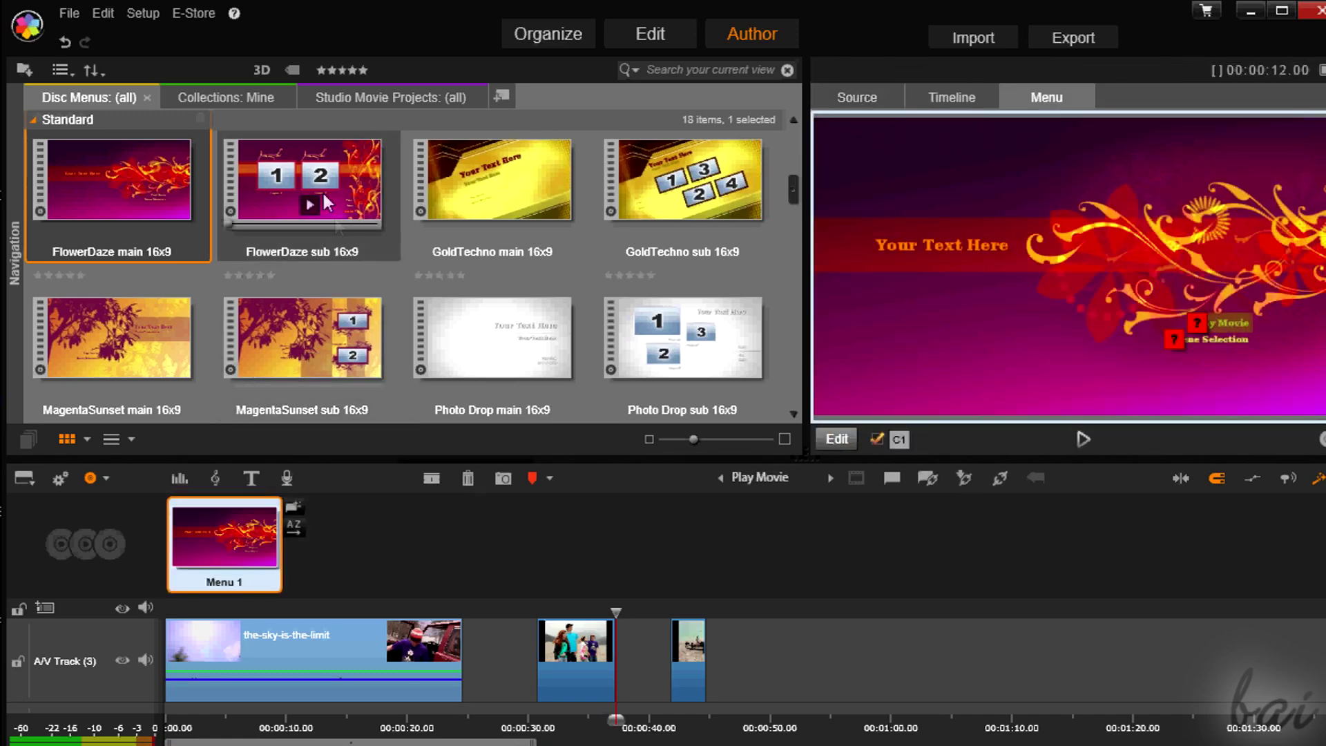
pyautogui.moveTo(313, 173); pyautogui.dragTo(381, 536)
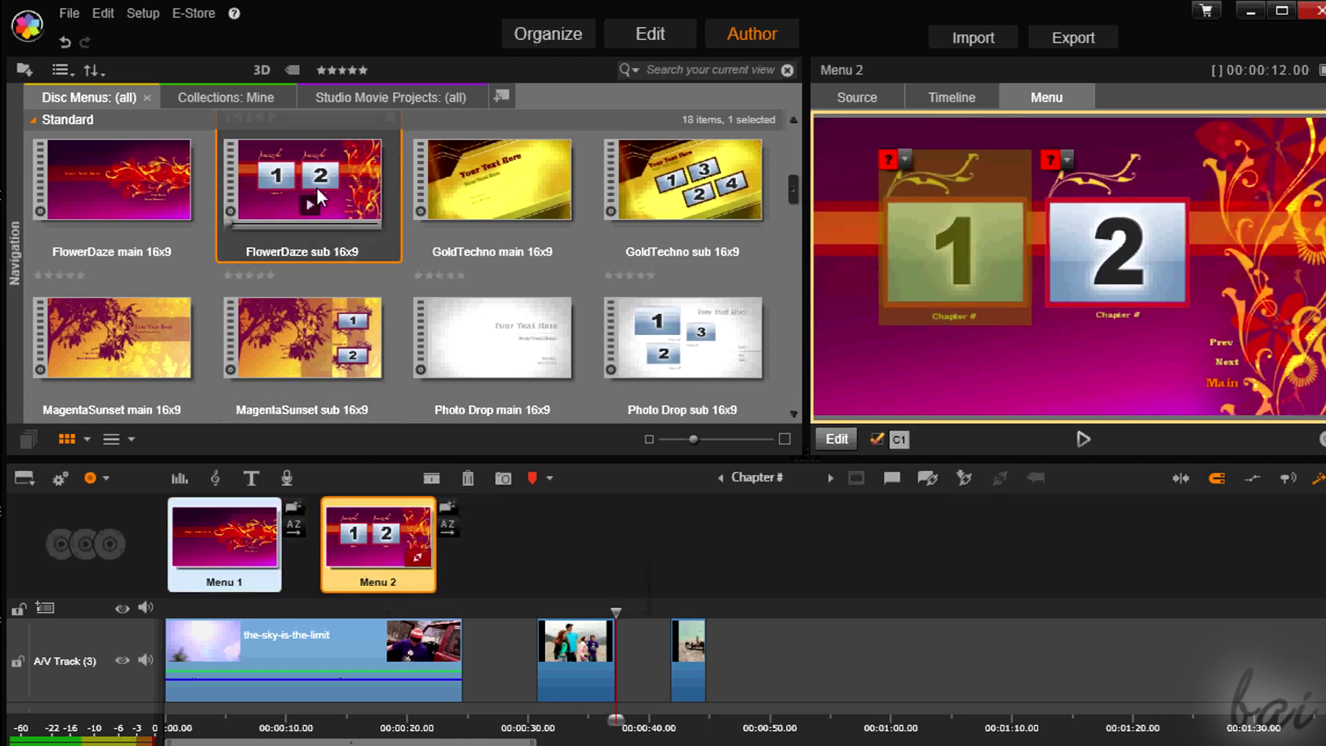
pyautogui.moveTo(311, 198); pyautogui.dragTo(508, 548)
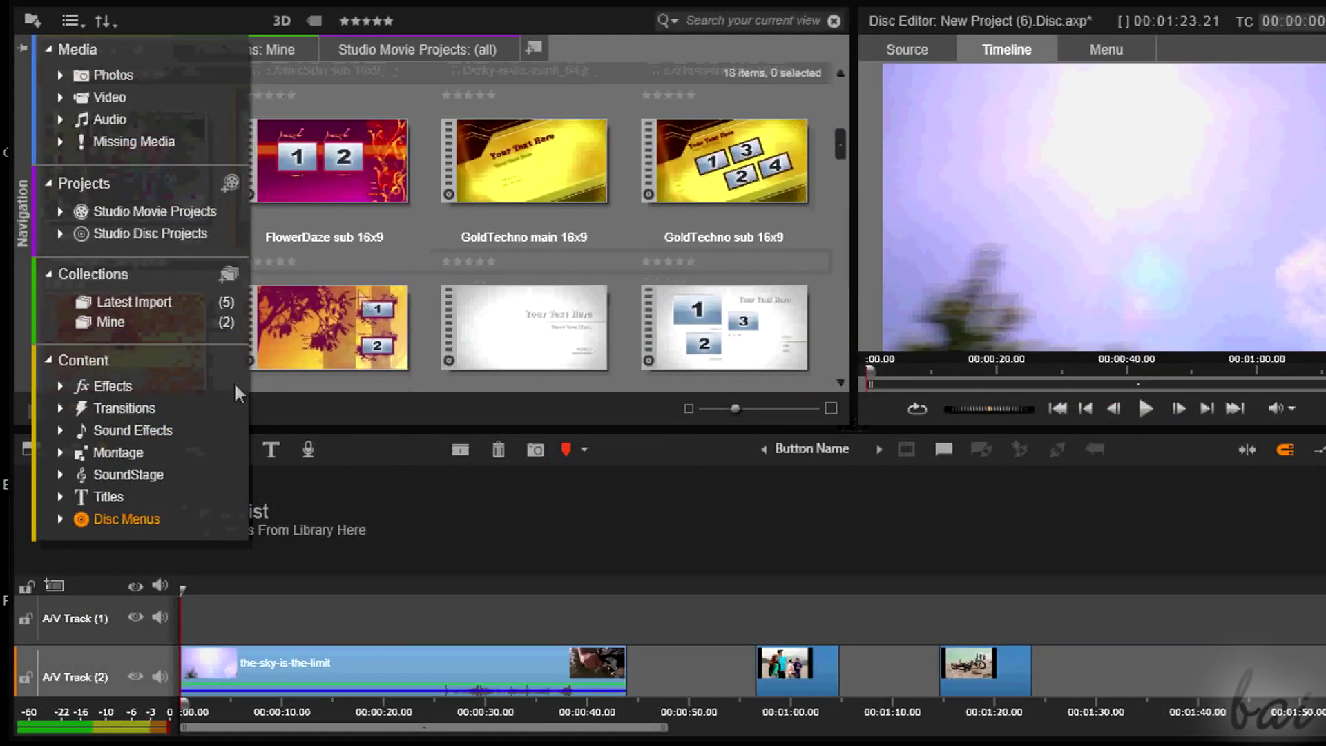
# Add FlowerDaze main 16x9 and two FlowerDaze sub 16x9 menus, then select Menu 1
pyautogui.moveTo(124, 161); pyautogui.dragTo(238, 513)
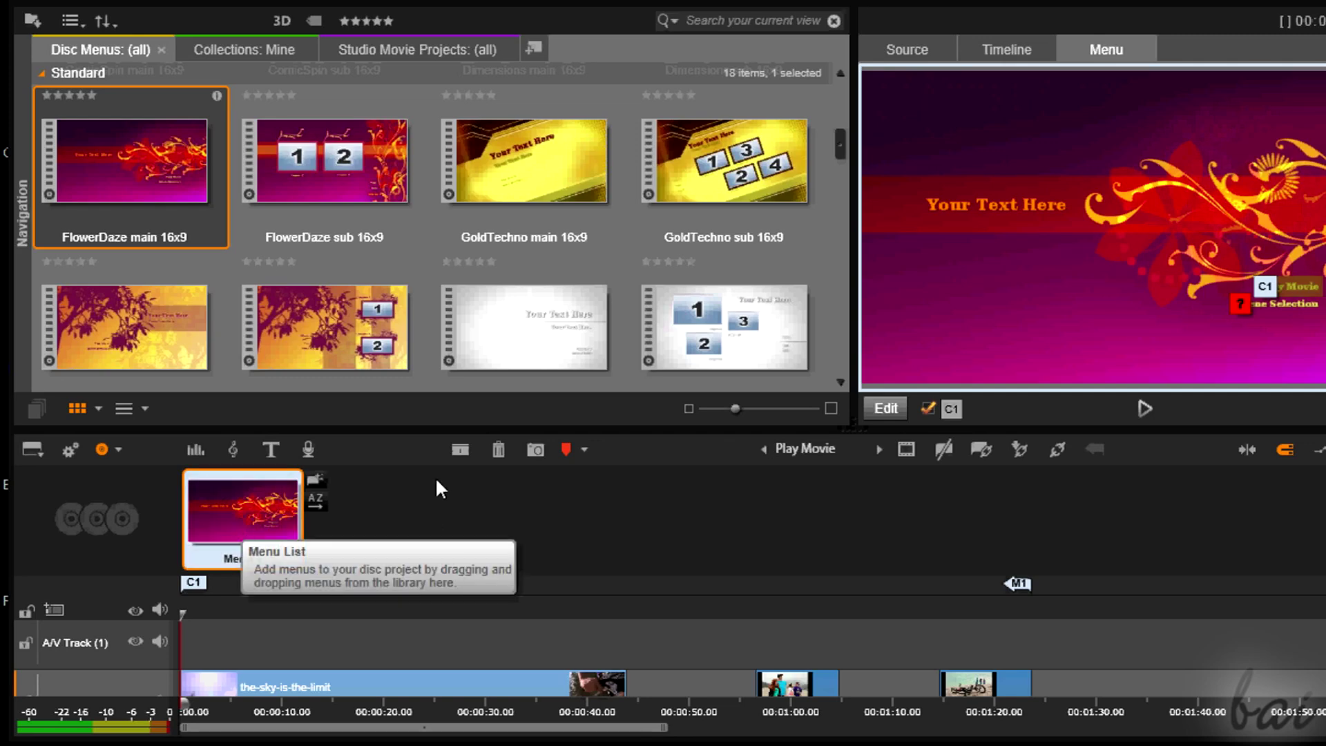
pyautogui.moveTo(324, 161); pyautogui.dragTo(410, 499)
pyautogui.moveTo(324, 161)
pyautogui.mouseDown()
pyautogui.moveTo(510, 504)
pyautogui.moveTo(565, 518)
pyautogui.mouseUp()
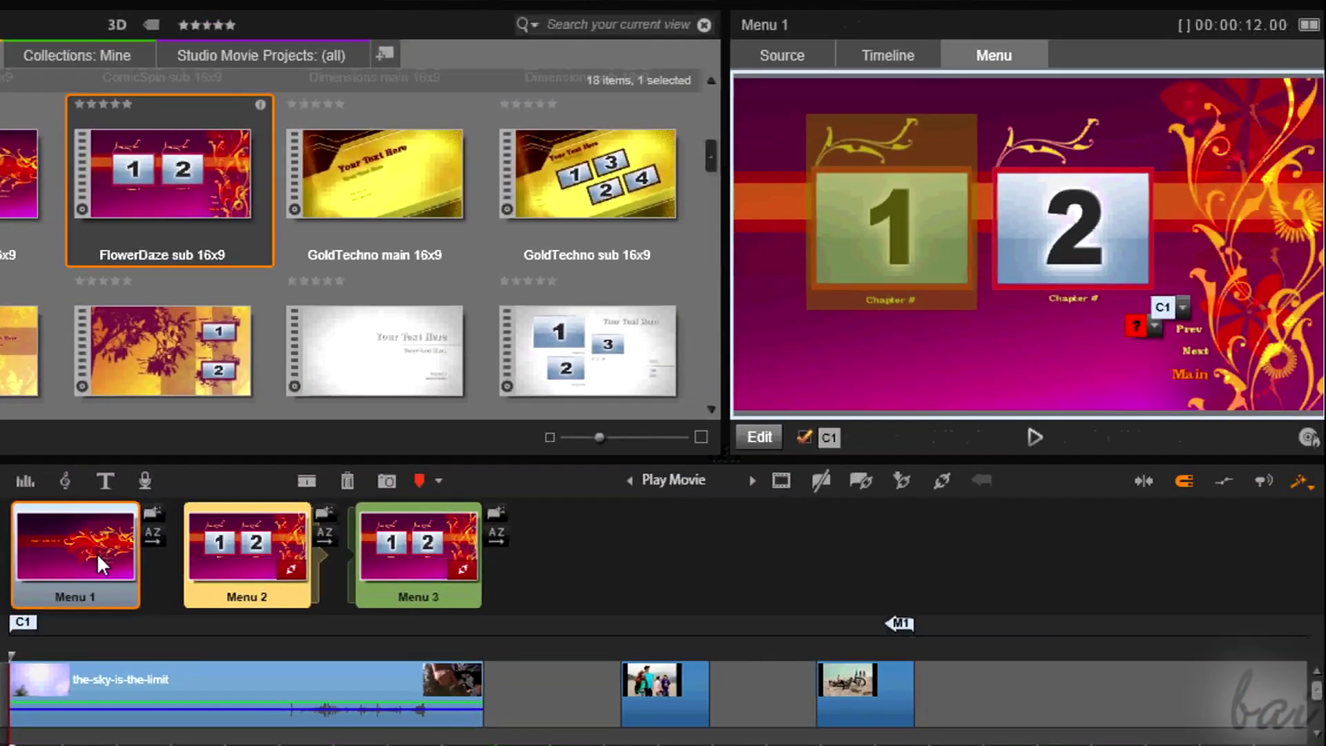
pyautogui.click(97, 552)
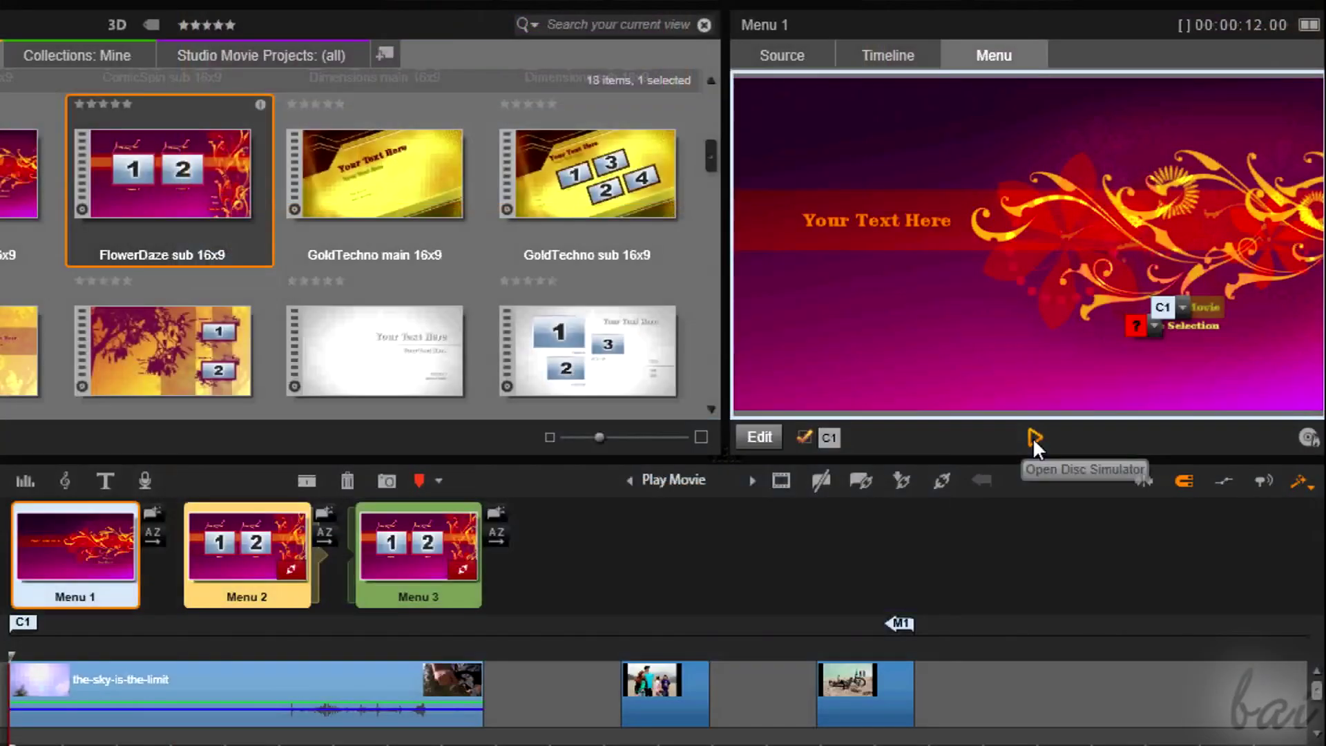
pyautogui.click(1033, 437)
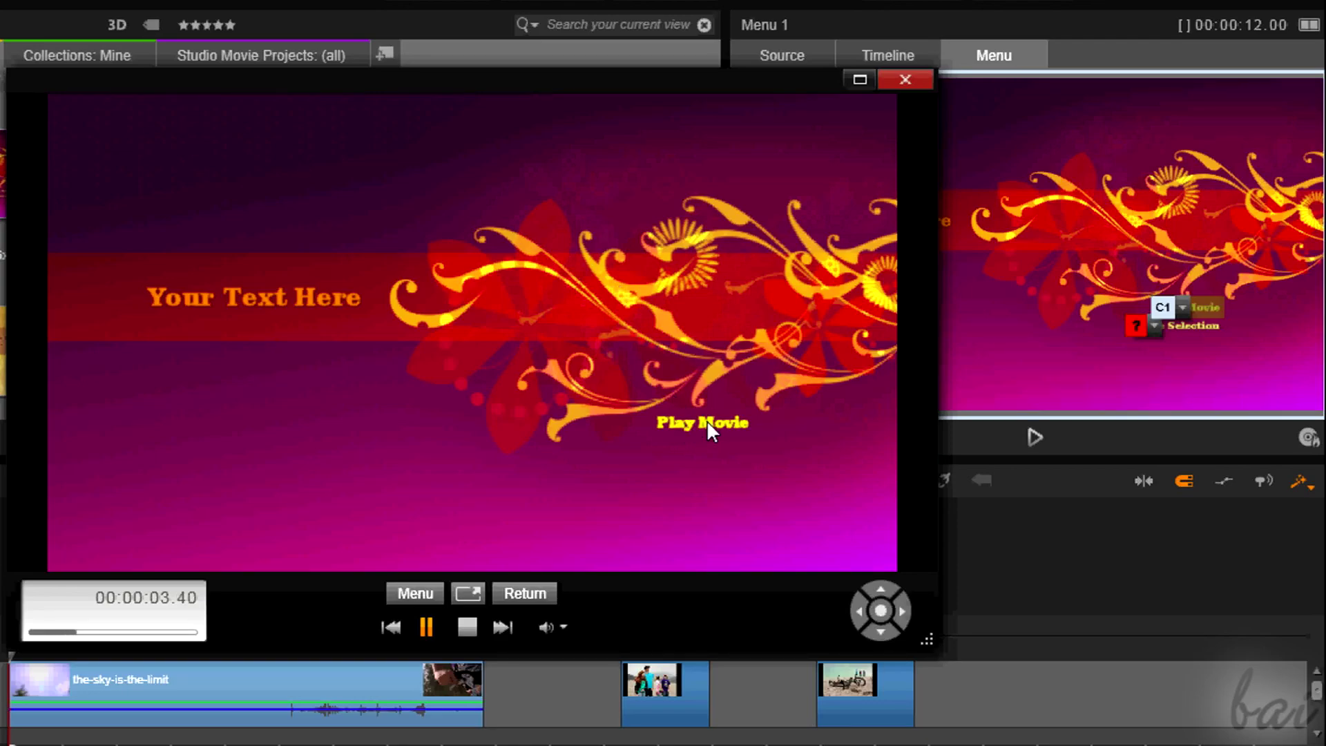
pyautogui.click(706, 420)
pyautogui.click(706, 419)
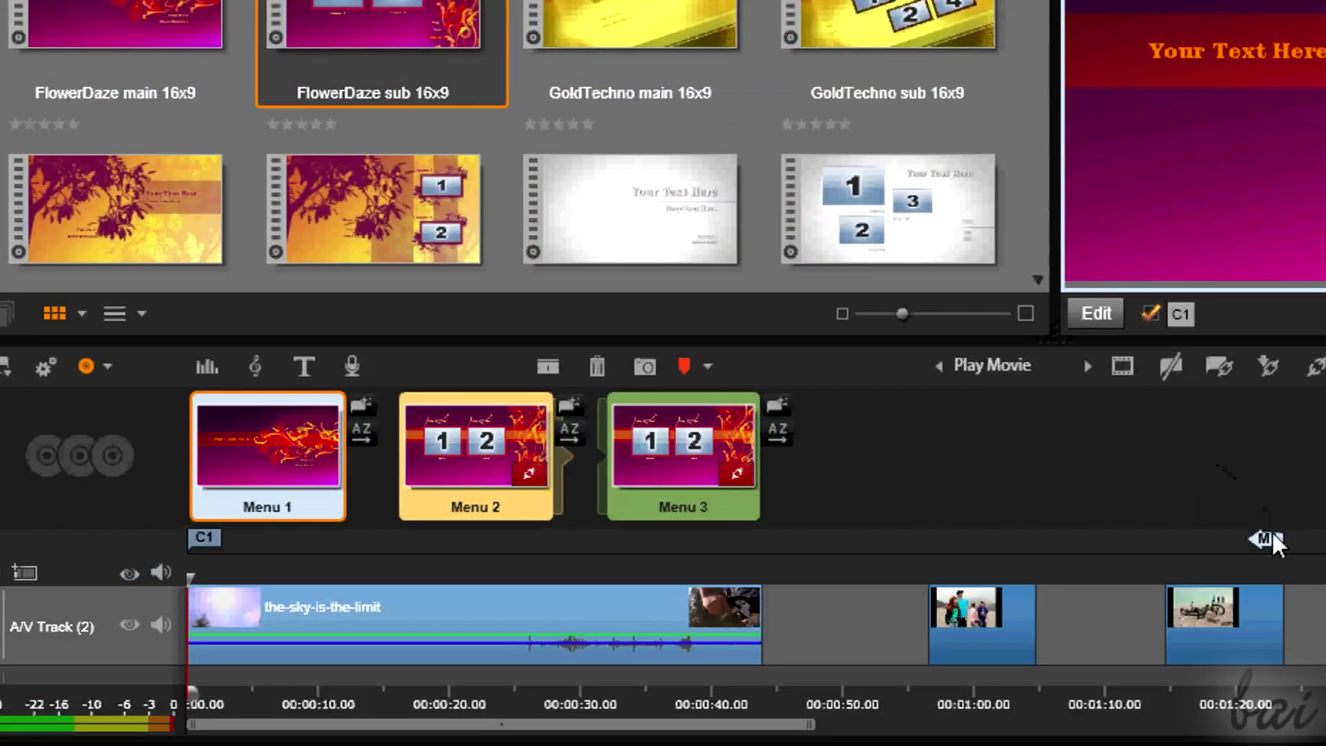
# Move the M1 marker beside C1, test Play Movie in the Disc Simulator, then reselect Menu 1
pyautogui.moveTo(1271, 538)
pyautogui.mouseDown()
pyautogui.moveTo(350, 546)
pyautogui.moveTo(297, 559)
pyautogui.mouseUp()
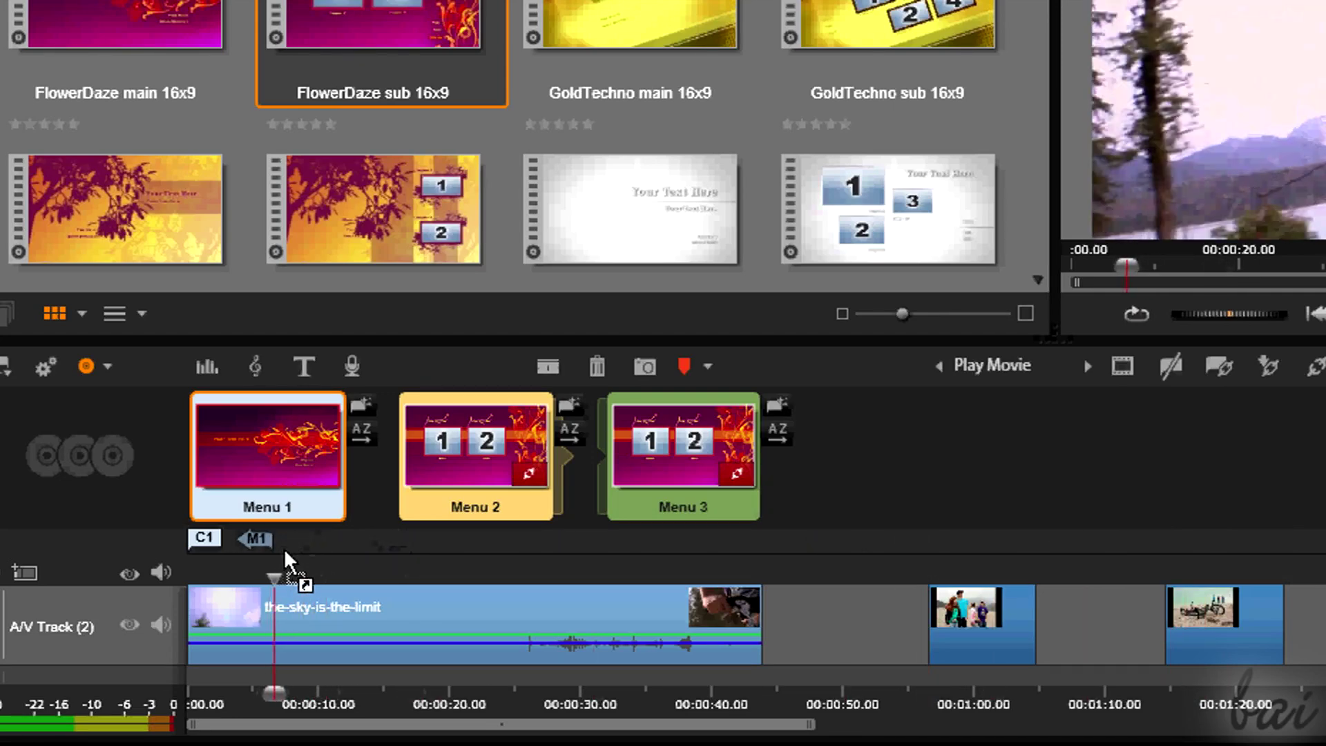
pyautogui.moveTo(298, 559); pyautogui.dragTo(267, 562)
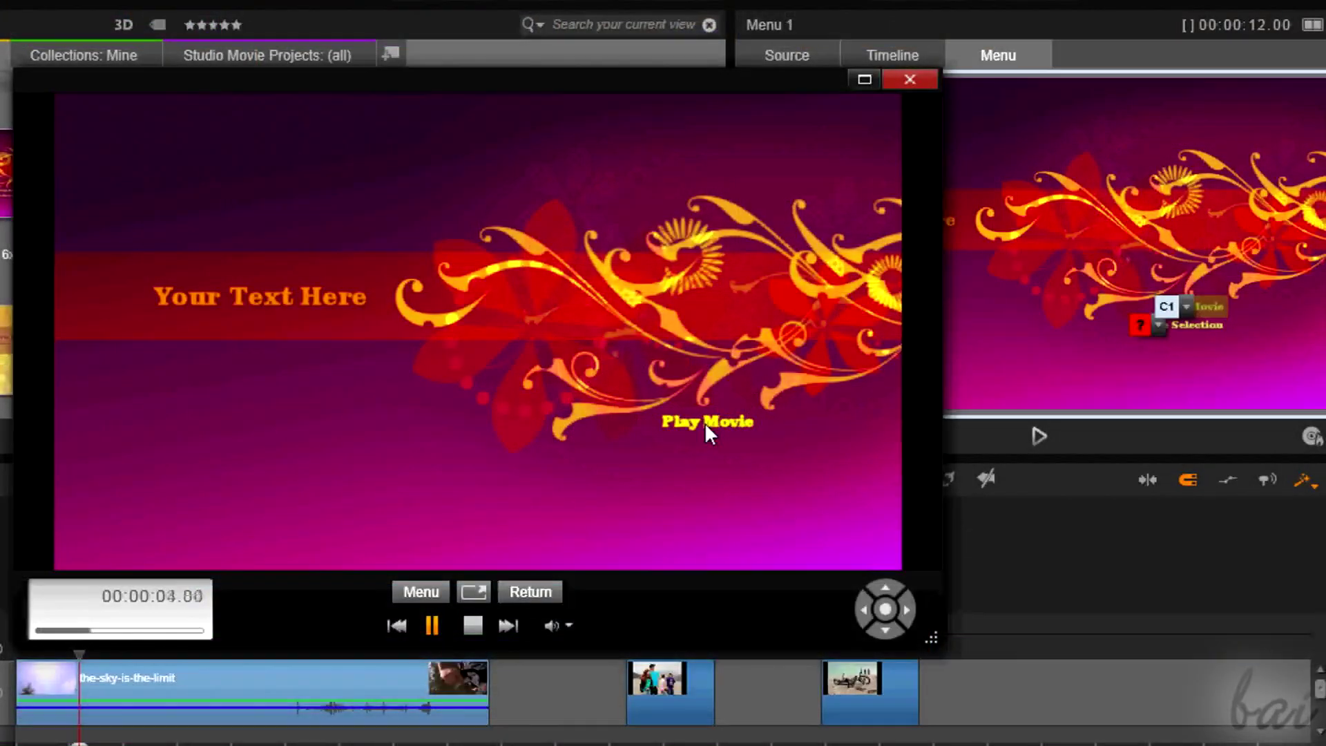
pyautogui.click(705, 421)
pyautogui.click(909, 80)
pyautogui.click(65, 620)
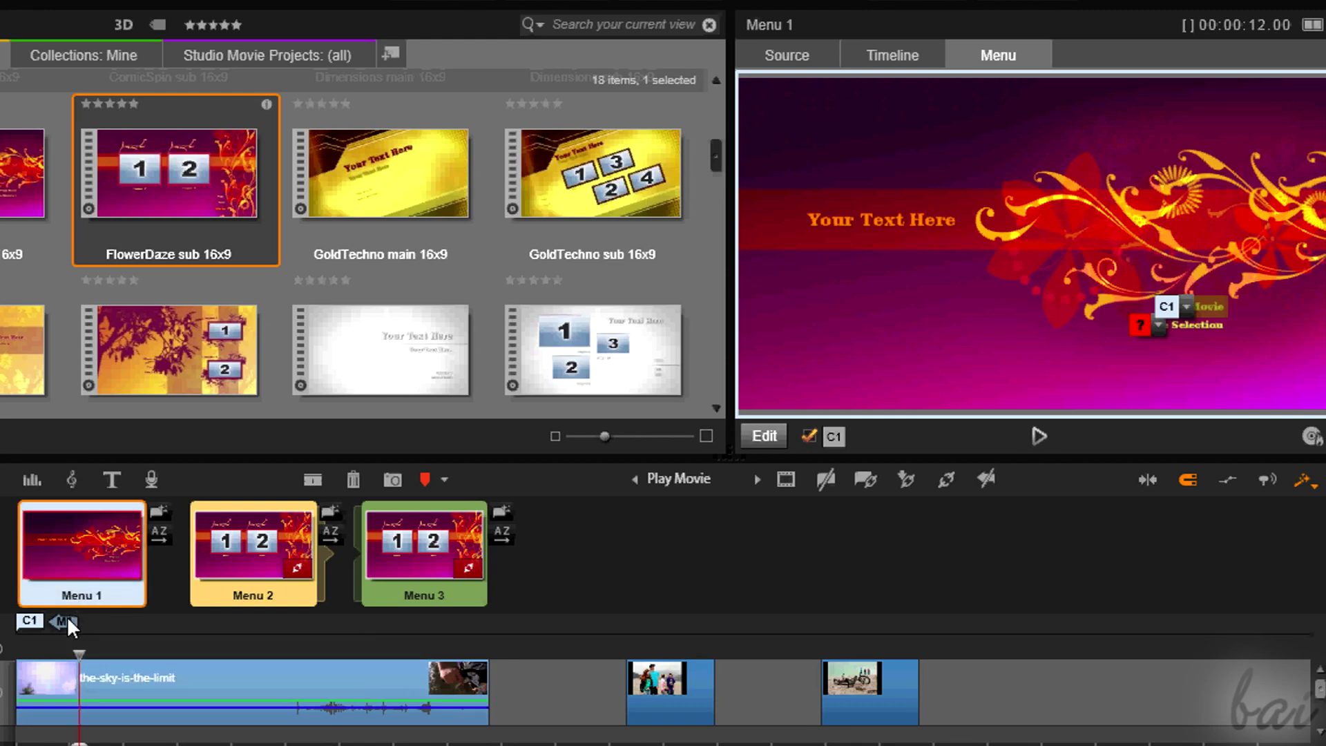
# Move the M1 return marker to the end of the sky-is-the-limit clip and compare preview sources
pyautogui.moveTo(67, 620); pyautogui.dragTo(489, 652)
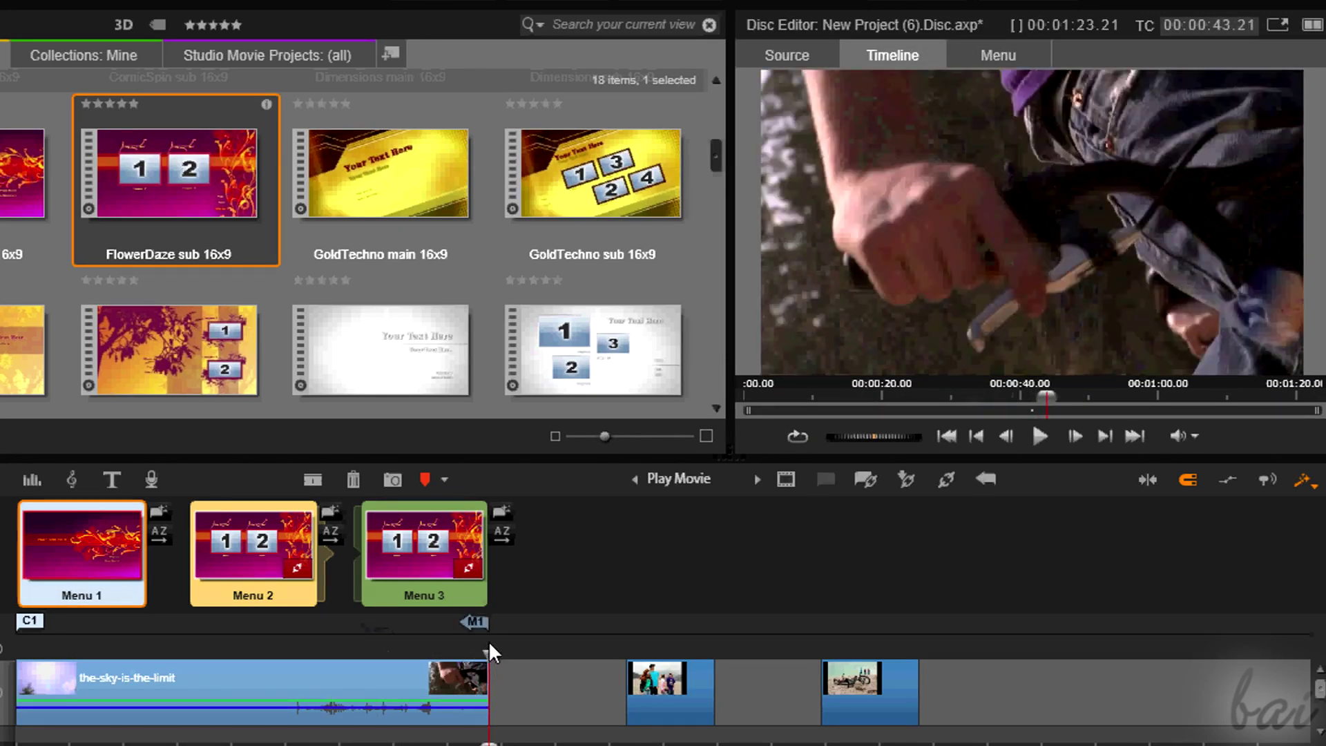
pyautogui.click(93, 557)
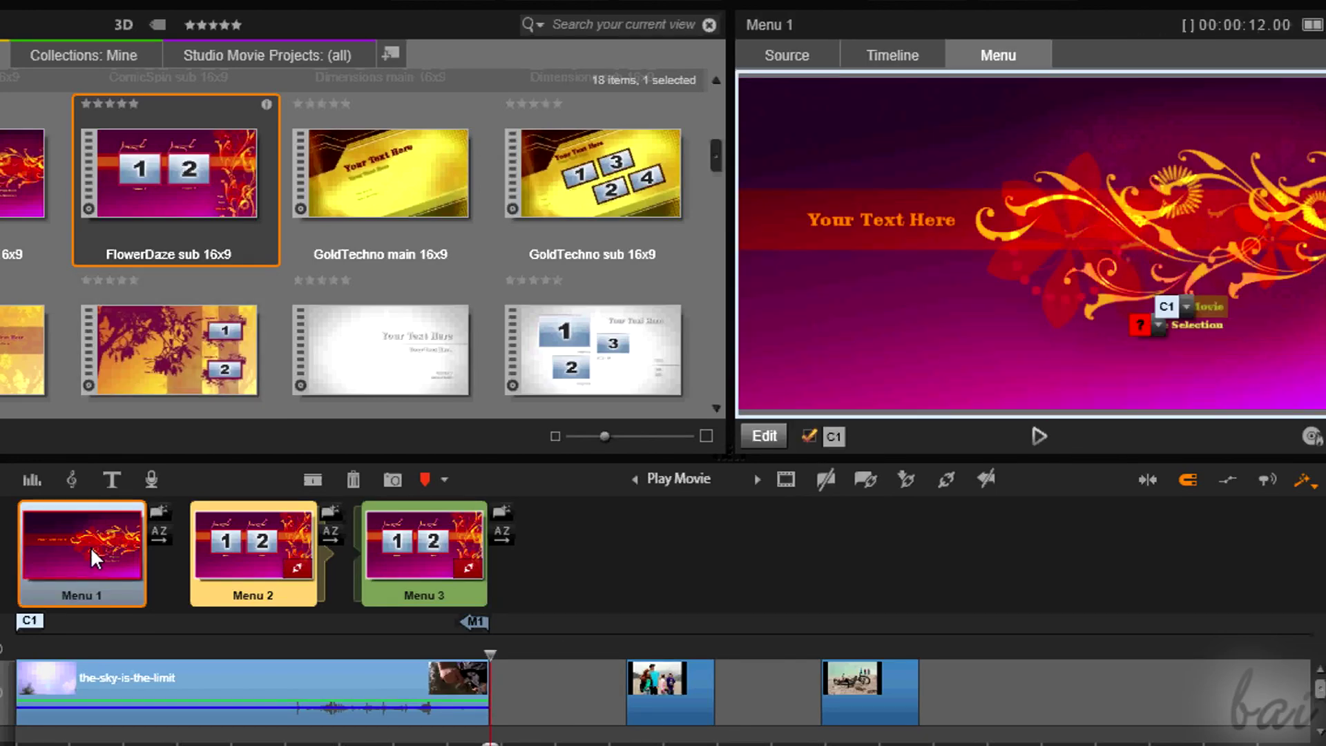
pyautogui.click(787, 55)
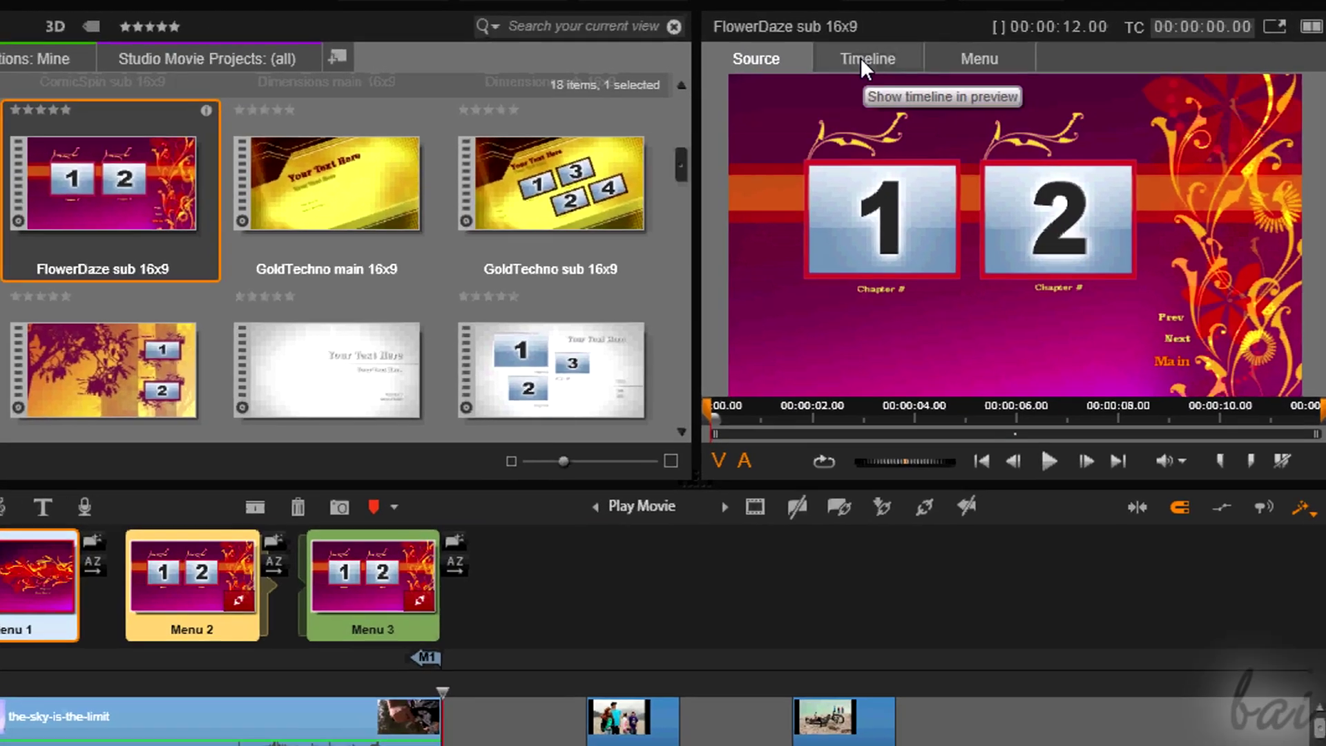
pyautogui.click(886, 55)
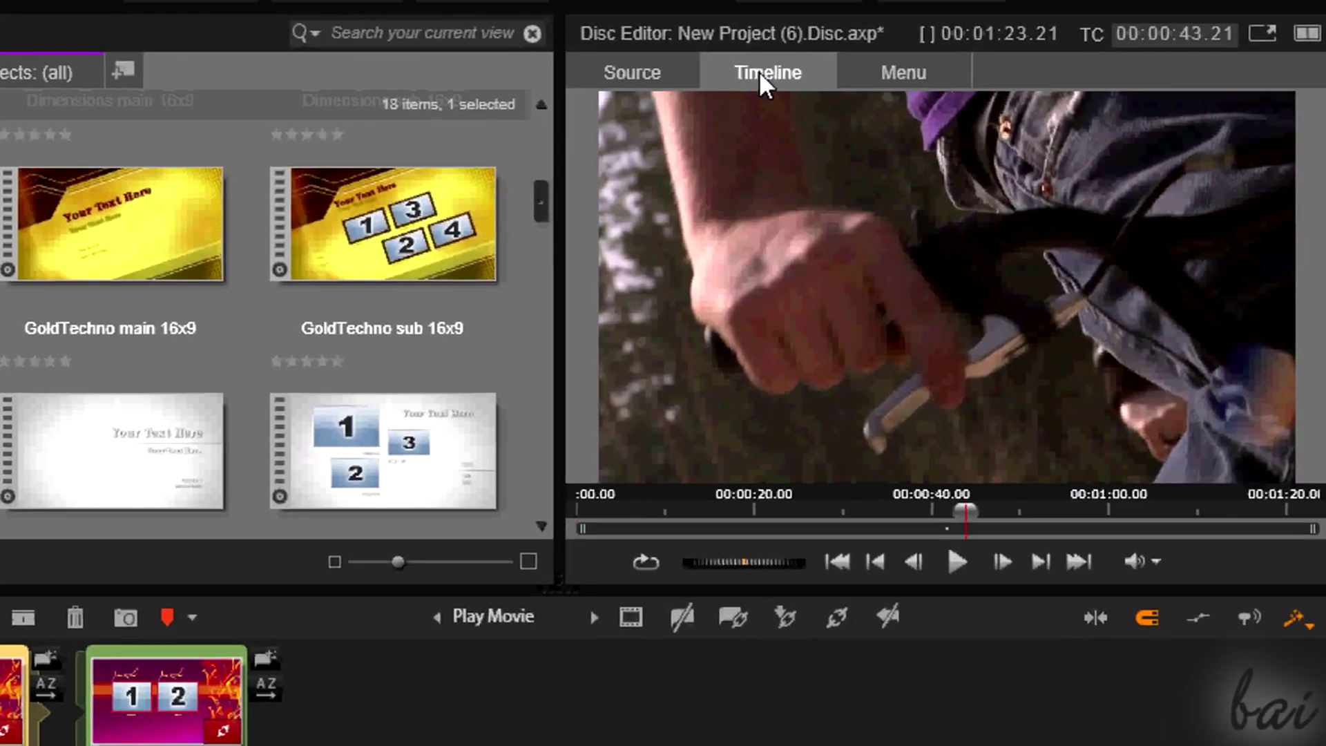
pyautogui.click(787, 55)
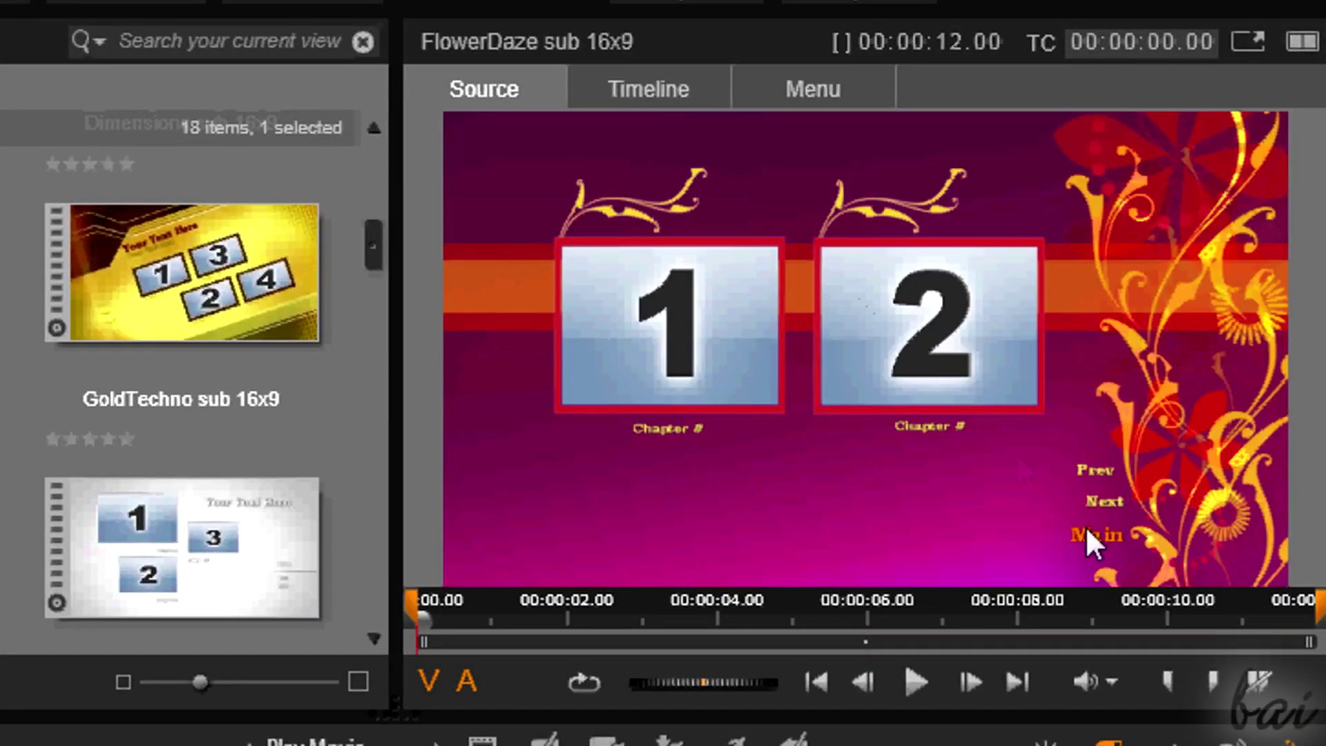
# Hide chapter numbers on Menu 1 and test it in the Disc Simulator
pyautogui.click(678, 87)
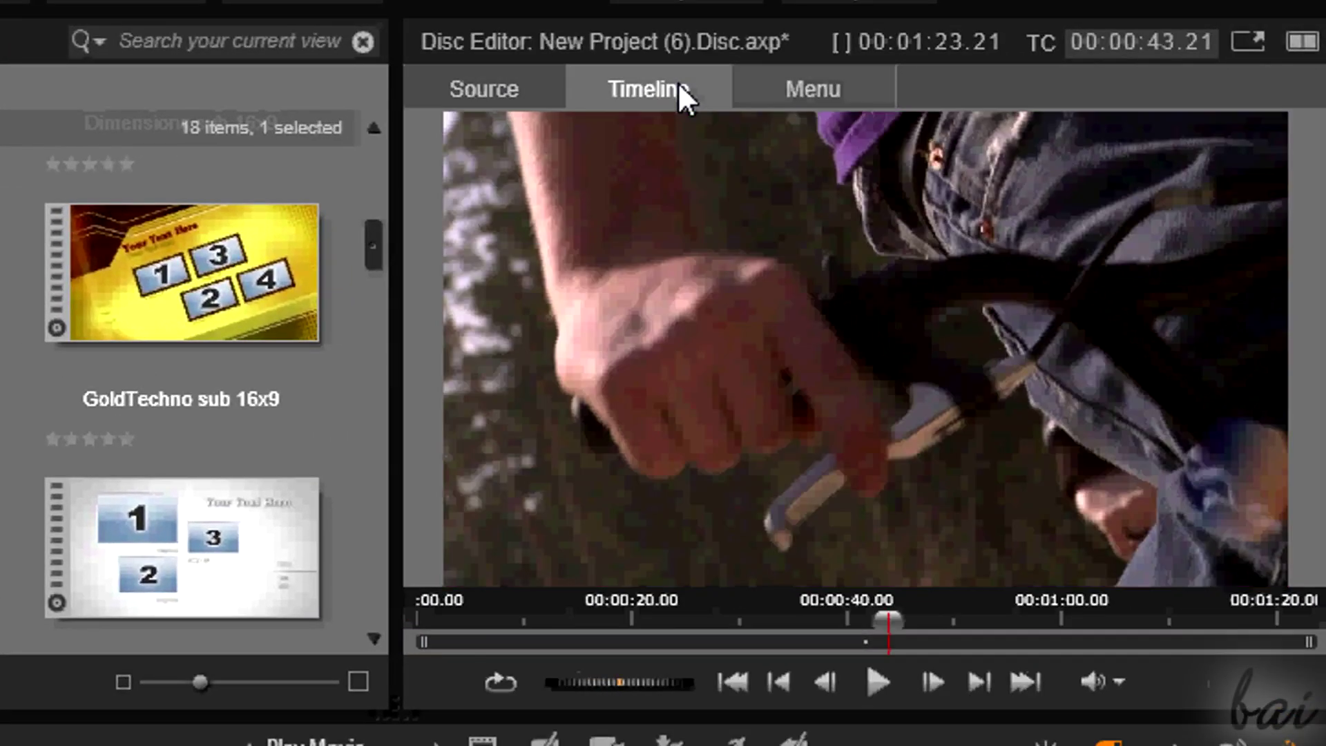
pyautogui.click(788, 88)
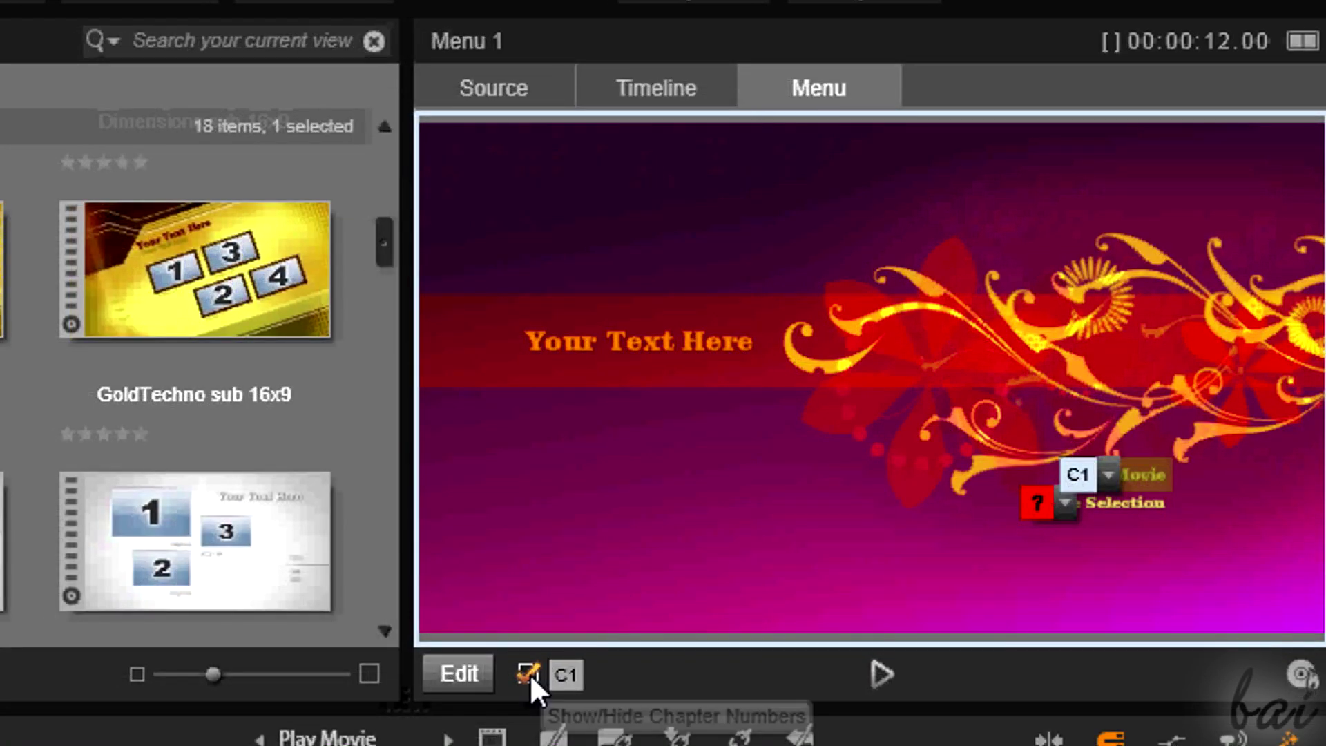
pyautogui.click(529, 673)
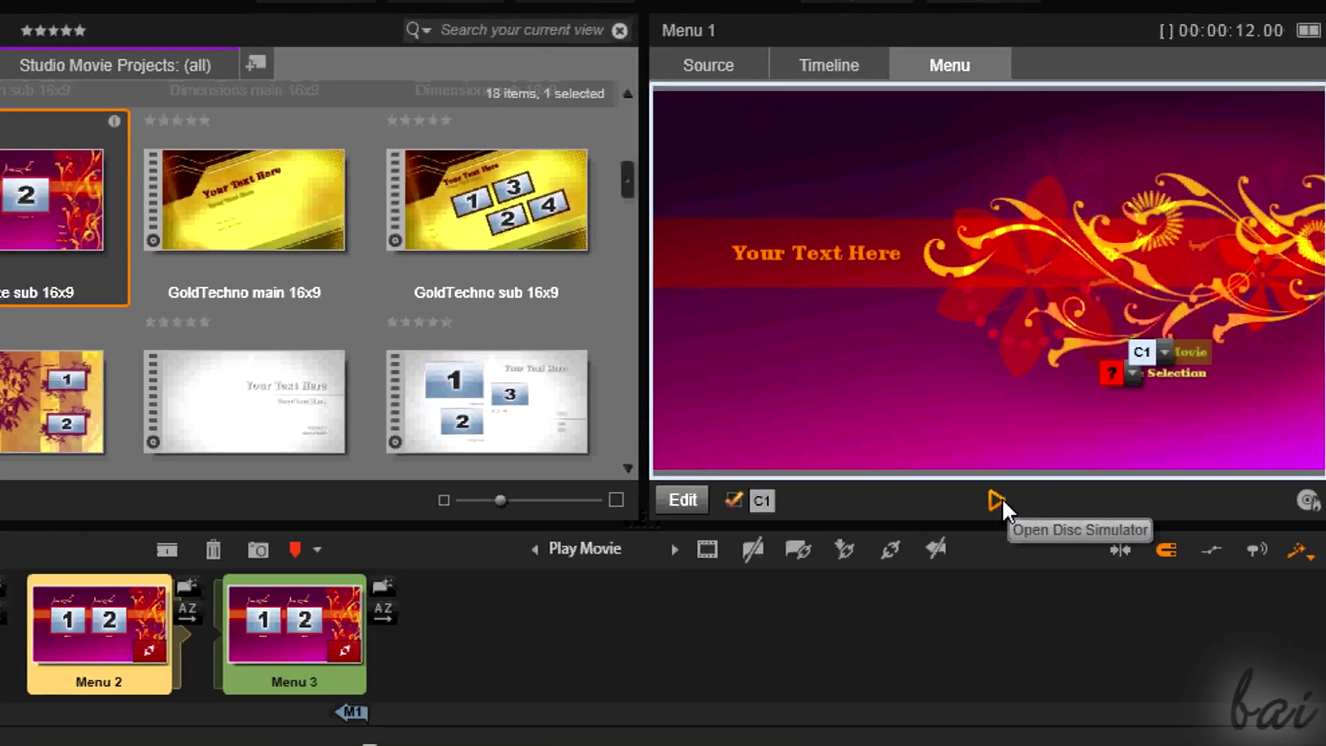
pyautogui.click(998, 501)
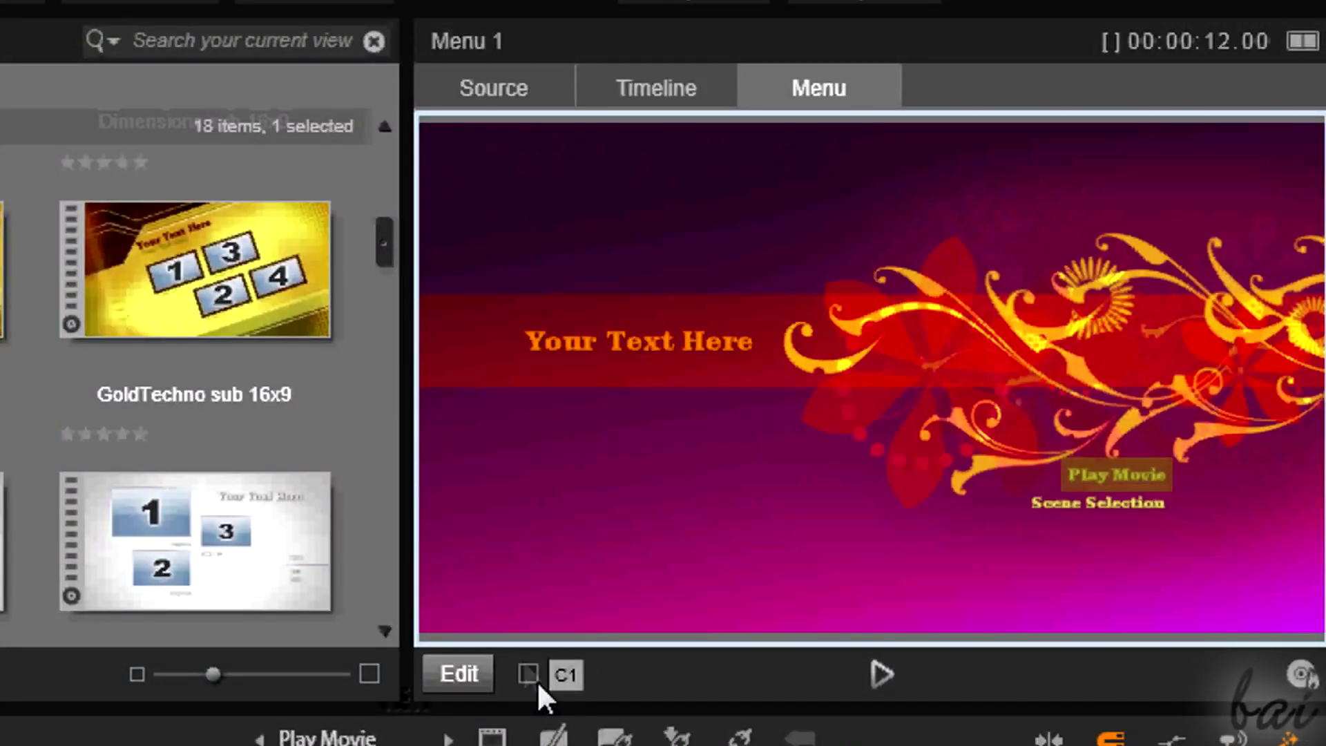
# Show chapter link labels again and inspect Menu 1's Play Movie and Scene Selection buttons
pyautogui.click(529, 674)
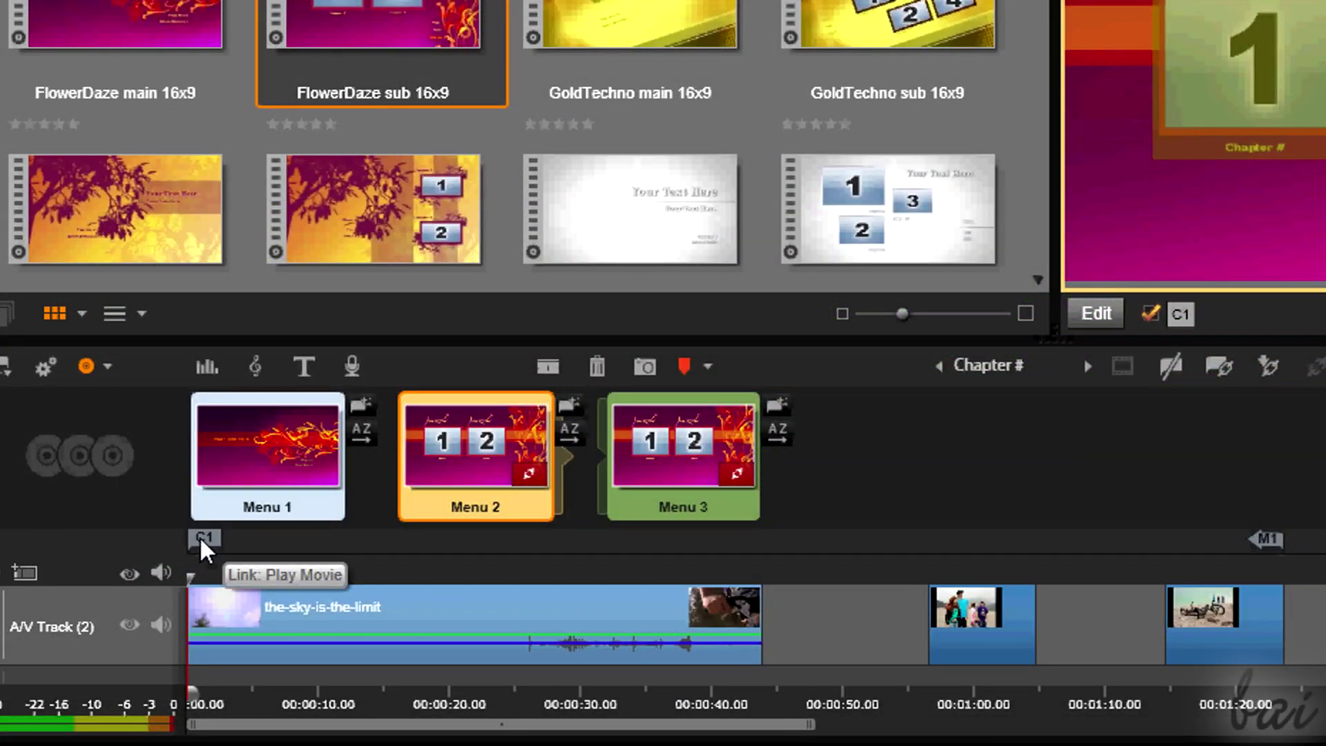
pyautogui.click(201, 535)
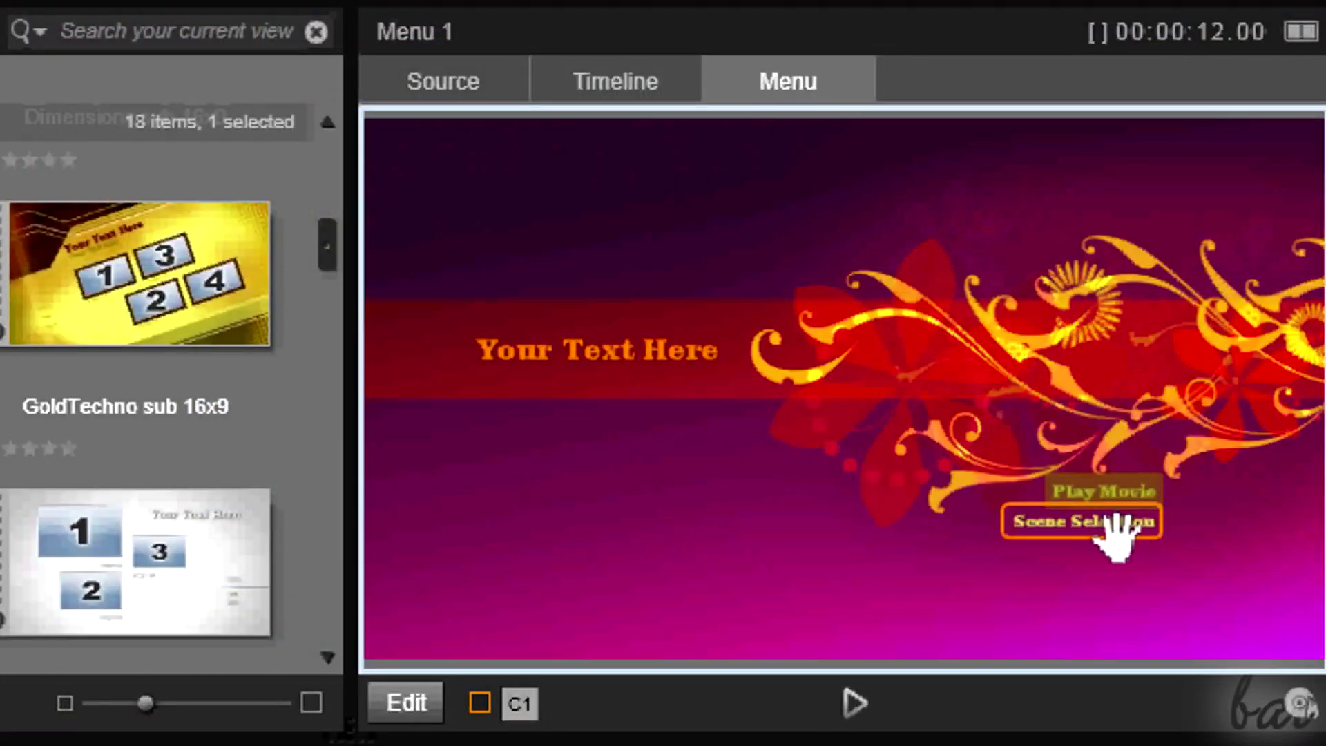
pyautogui.click(1124, 495)
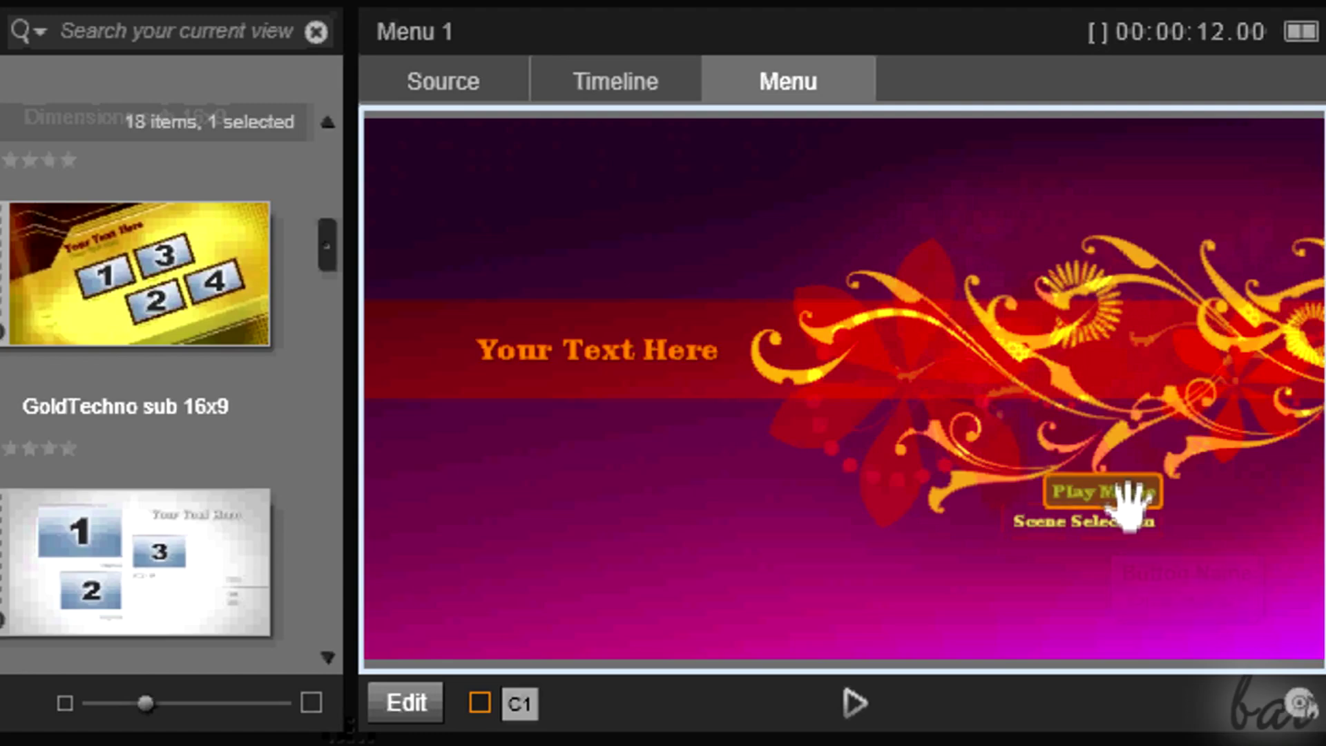
pyautogui.click(1128, 520)
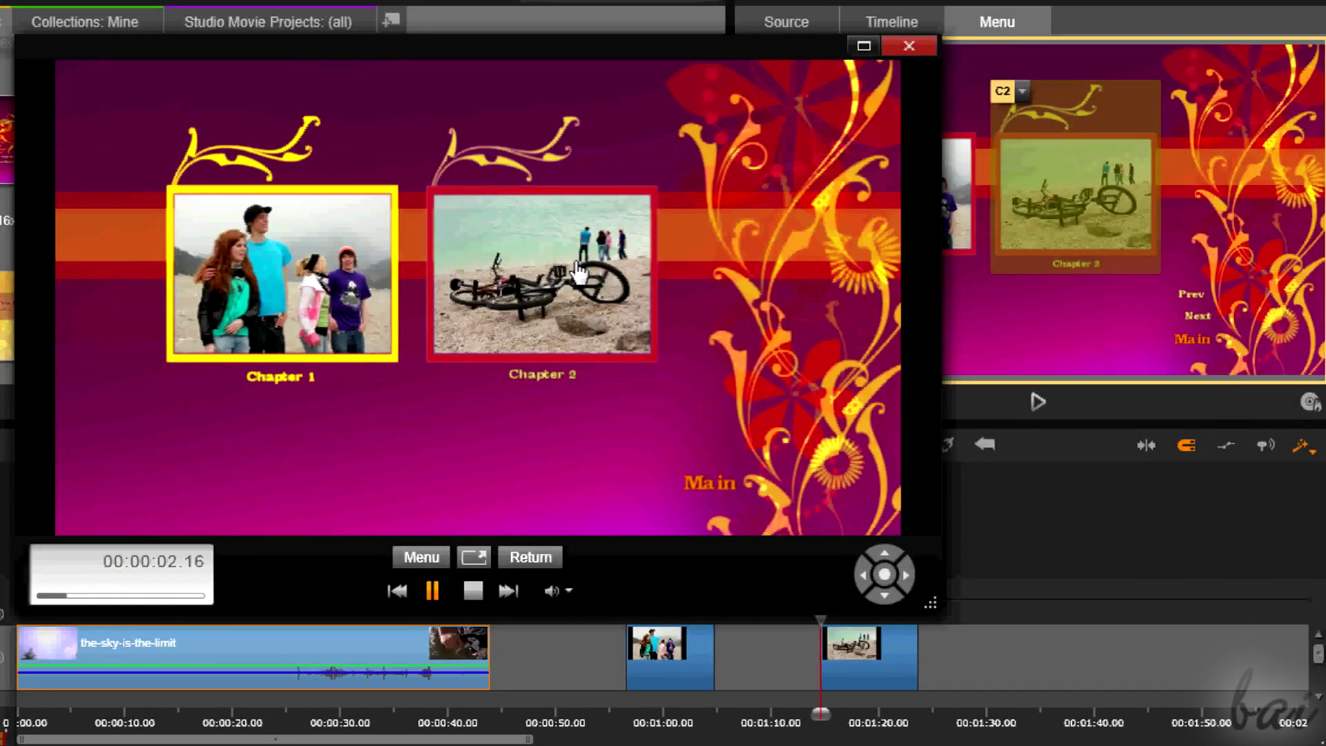
pyautogui.click(298, 269)
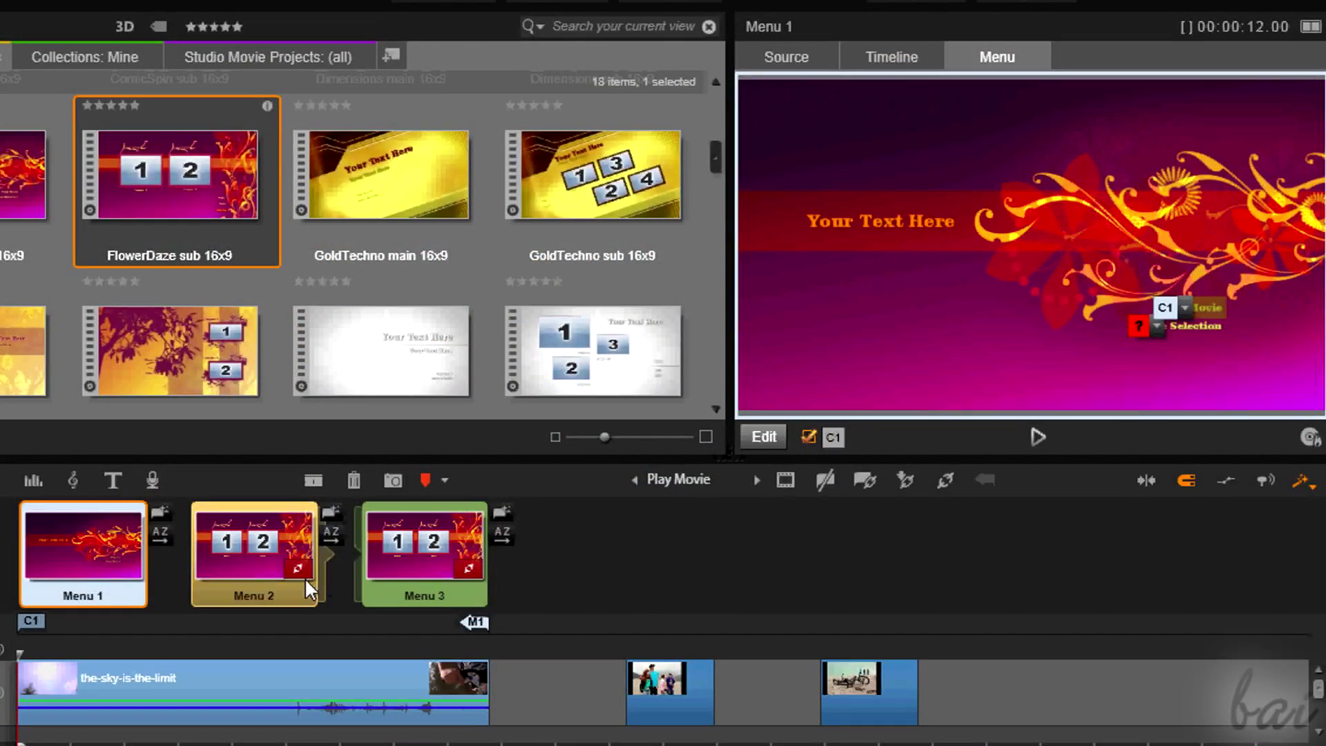
# Link Scene Selection to Menu 2 and confirm it opens that menu in playback
pyautogui.click(1155, 329)
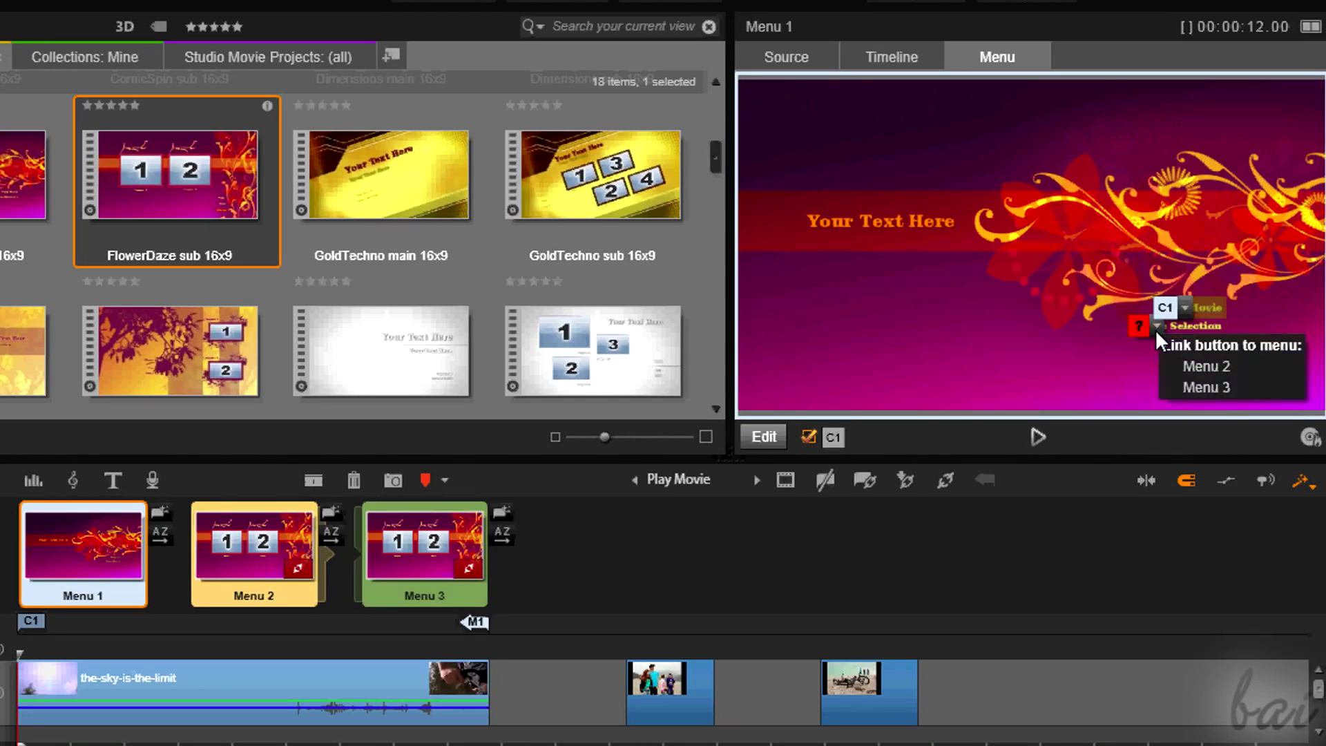
pyautogui.click(1224, 363)
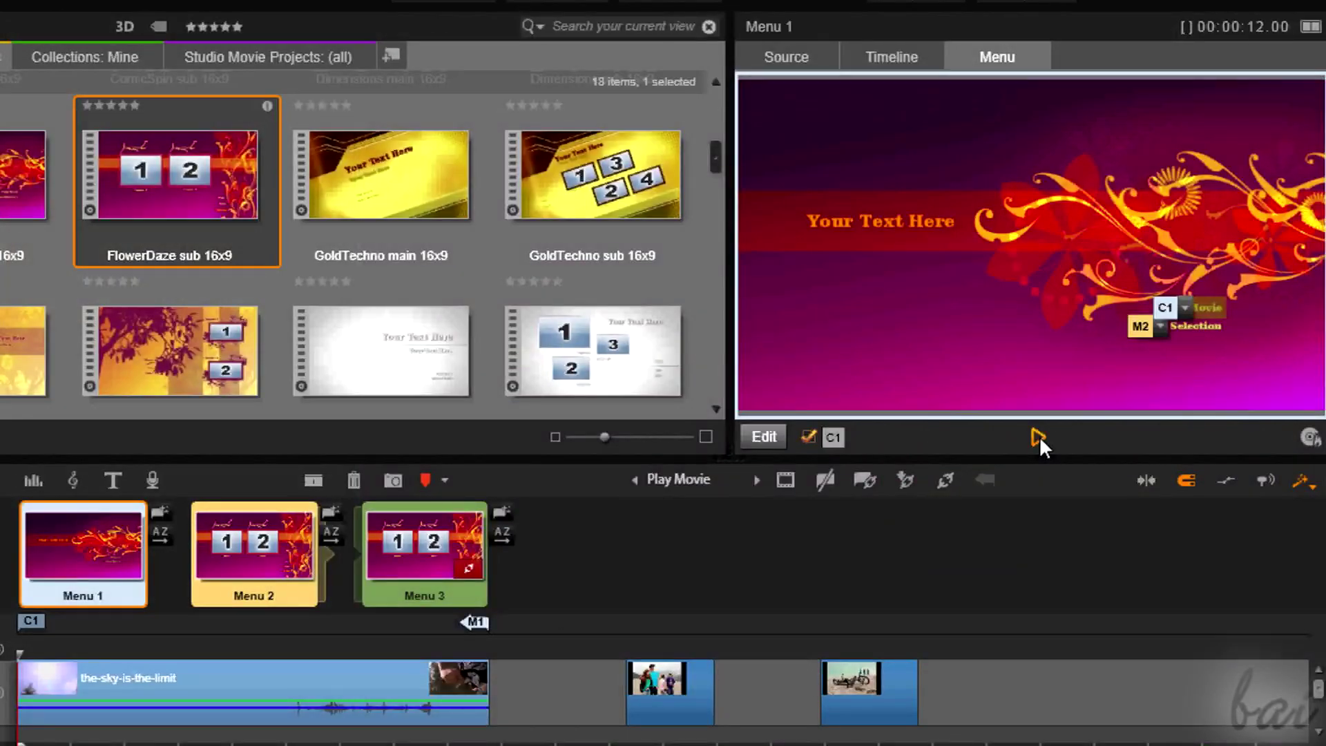
pyautogui.click(1038, 437)
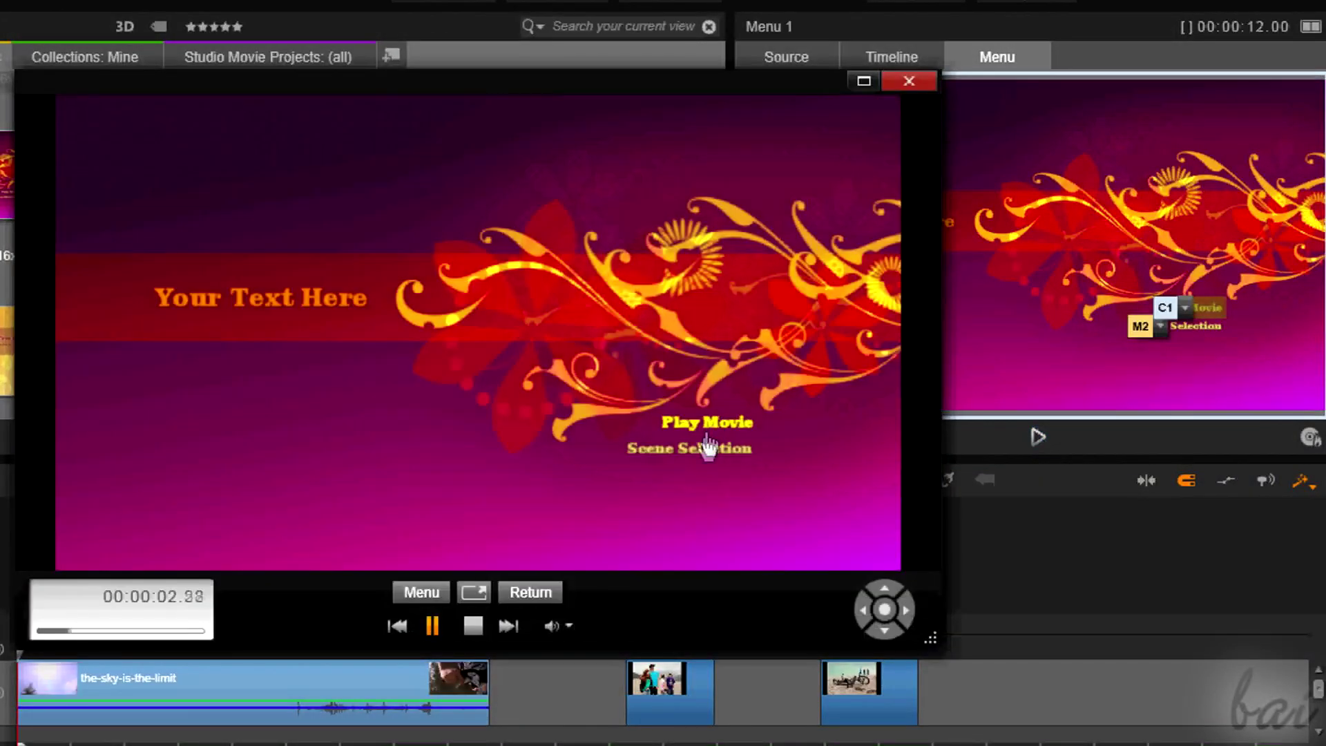
pyautogui.click(708, 448)
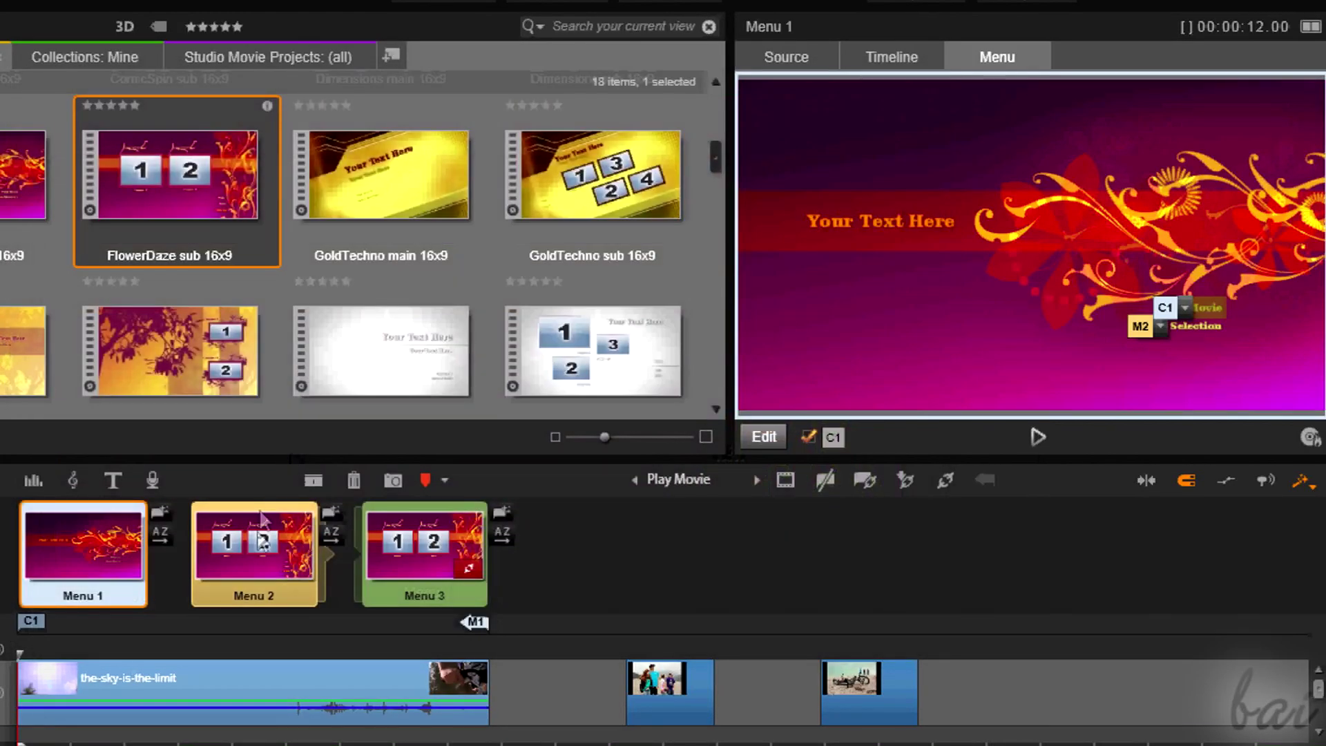
# Open Menu 2's chapter layout and inspect its two chapter buttons' link options
pyautogui.click(262, 548)
pyautogui.click(262, 548)
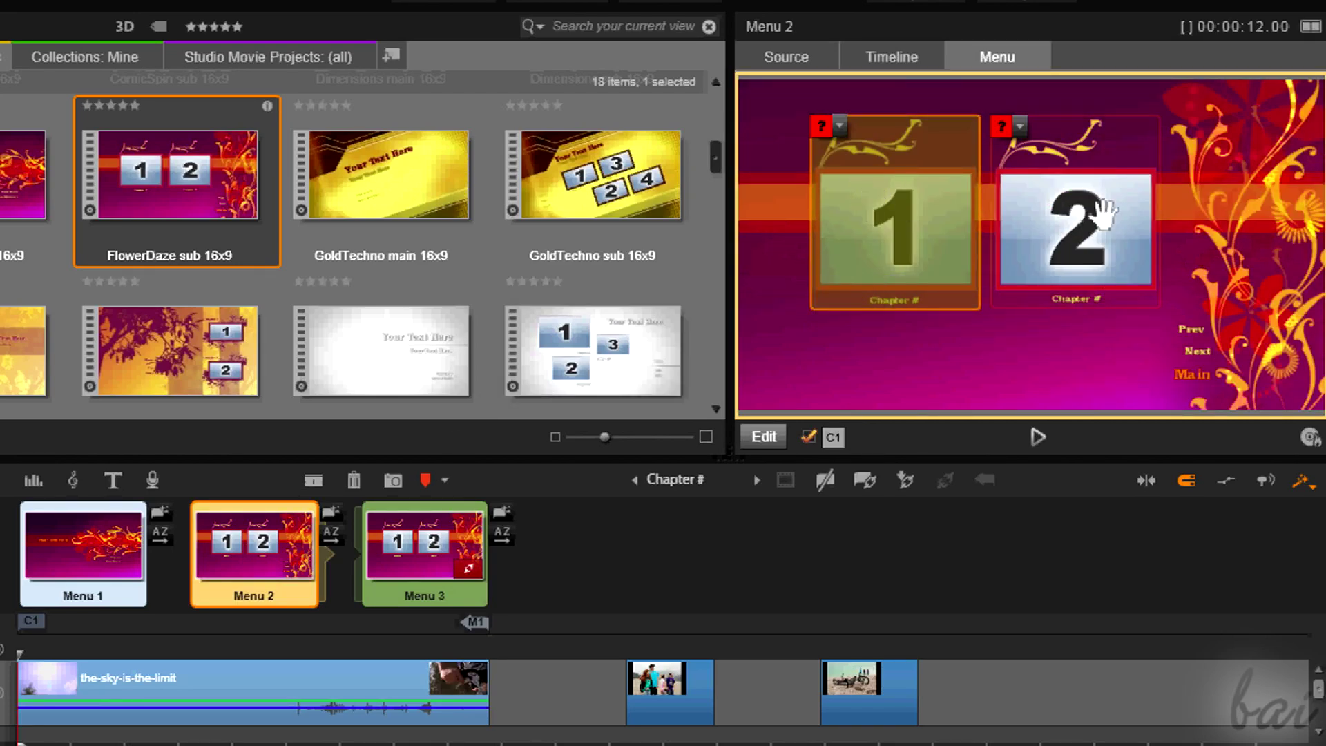
pyautogui.click(1078, 227)
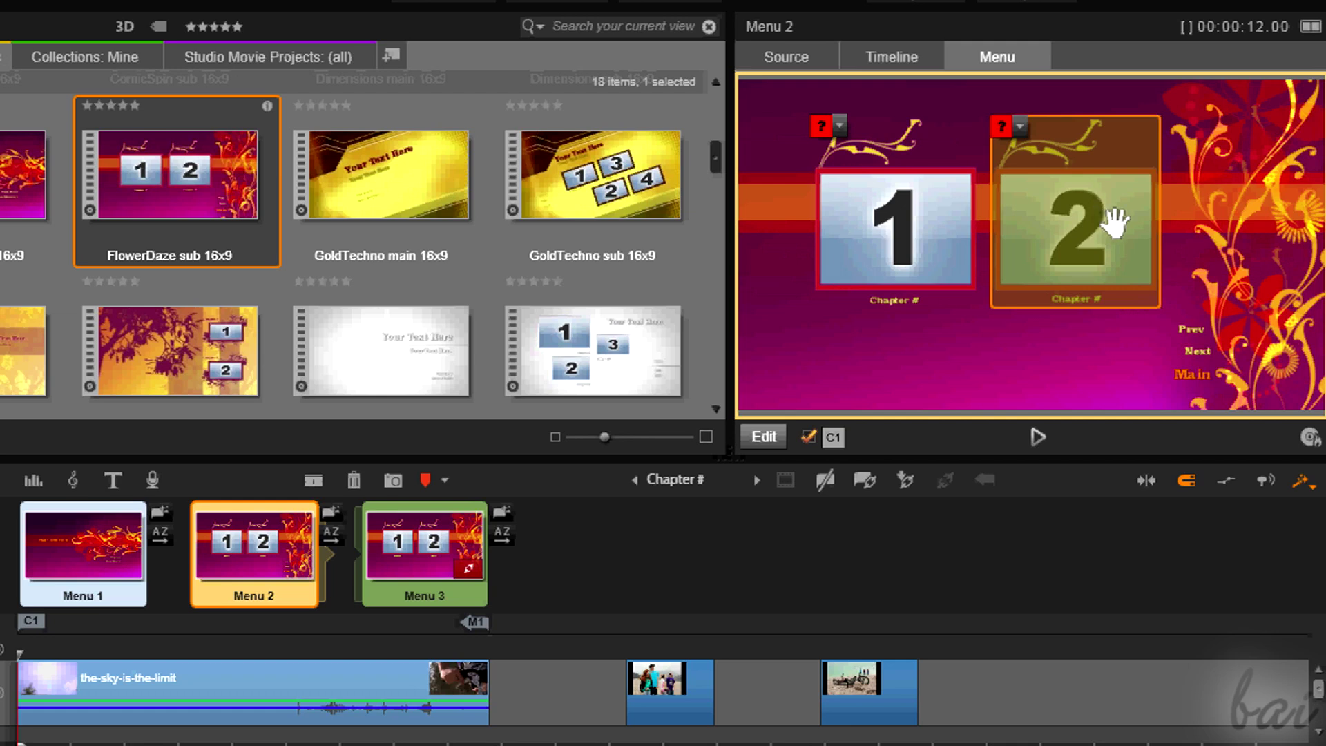
pyautogui.click(902, 260)
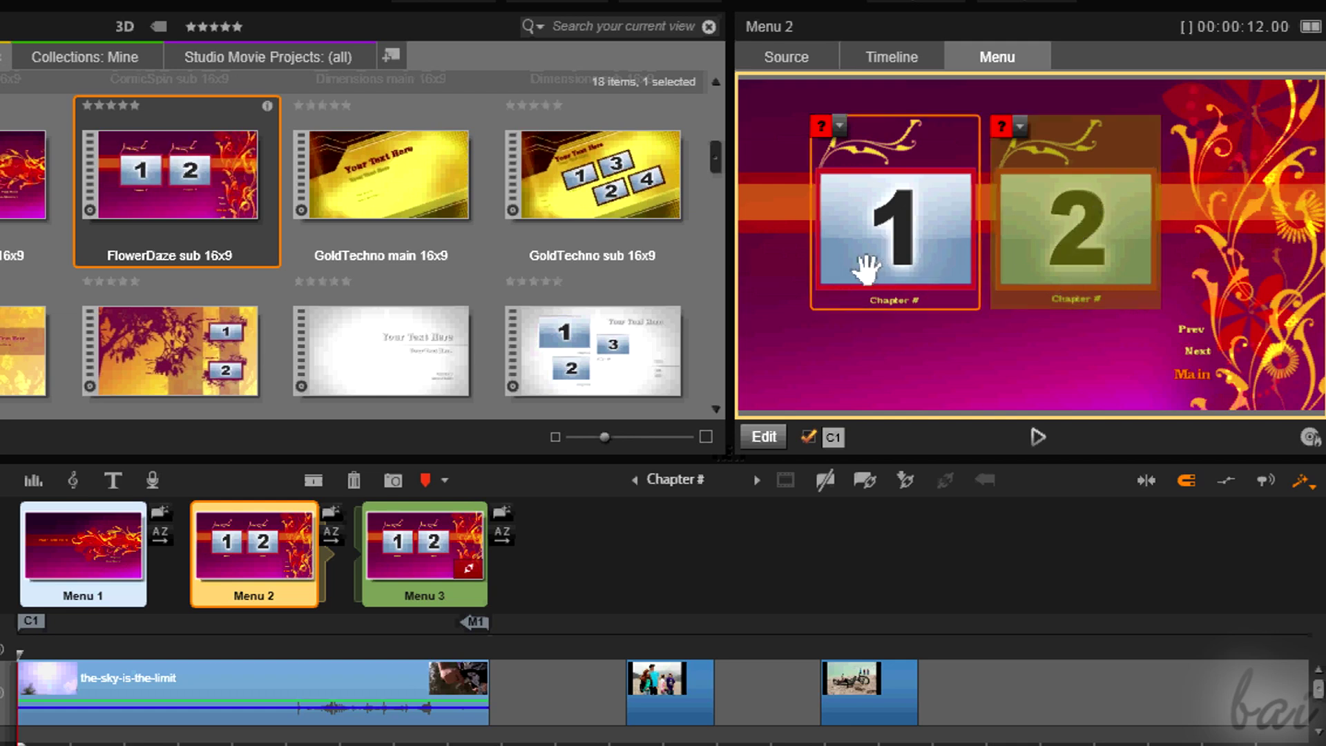
pyautogui.click(1078, 239)
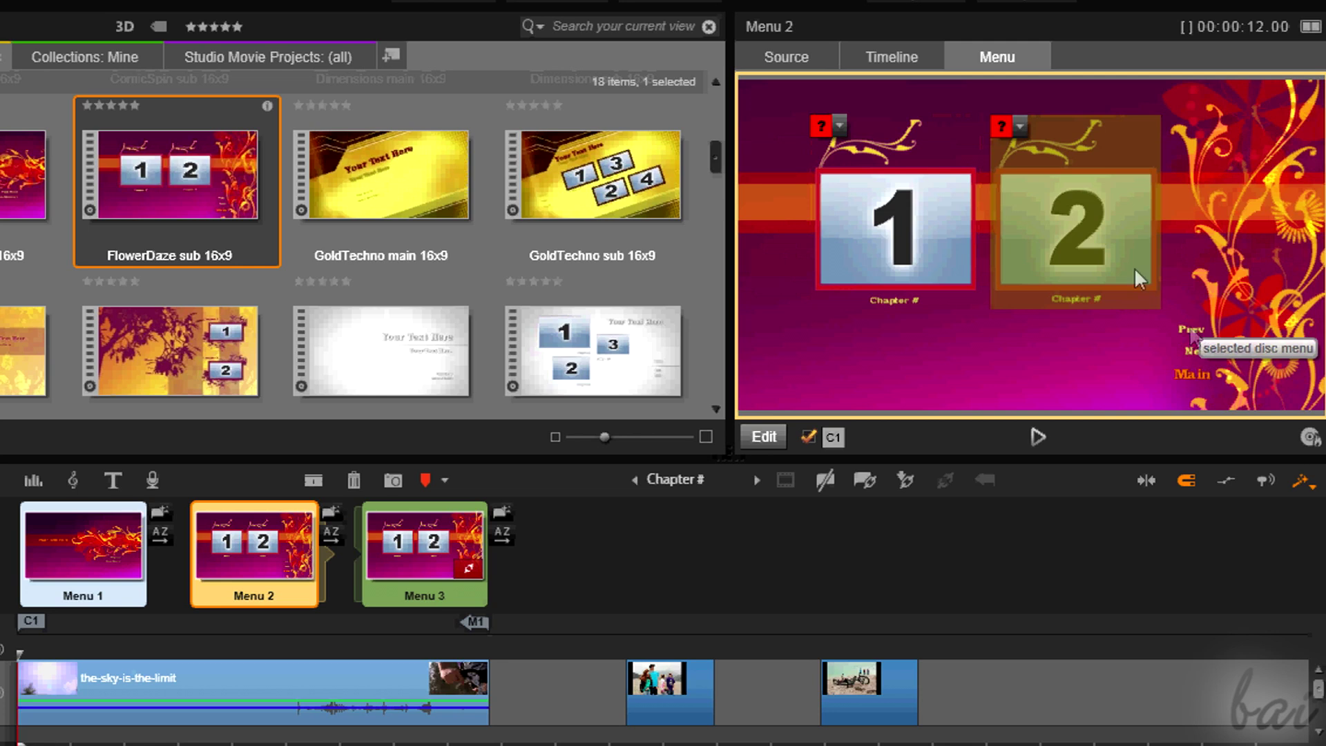
pyautogui.click(901, 238)
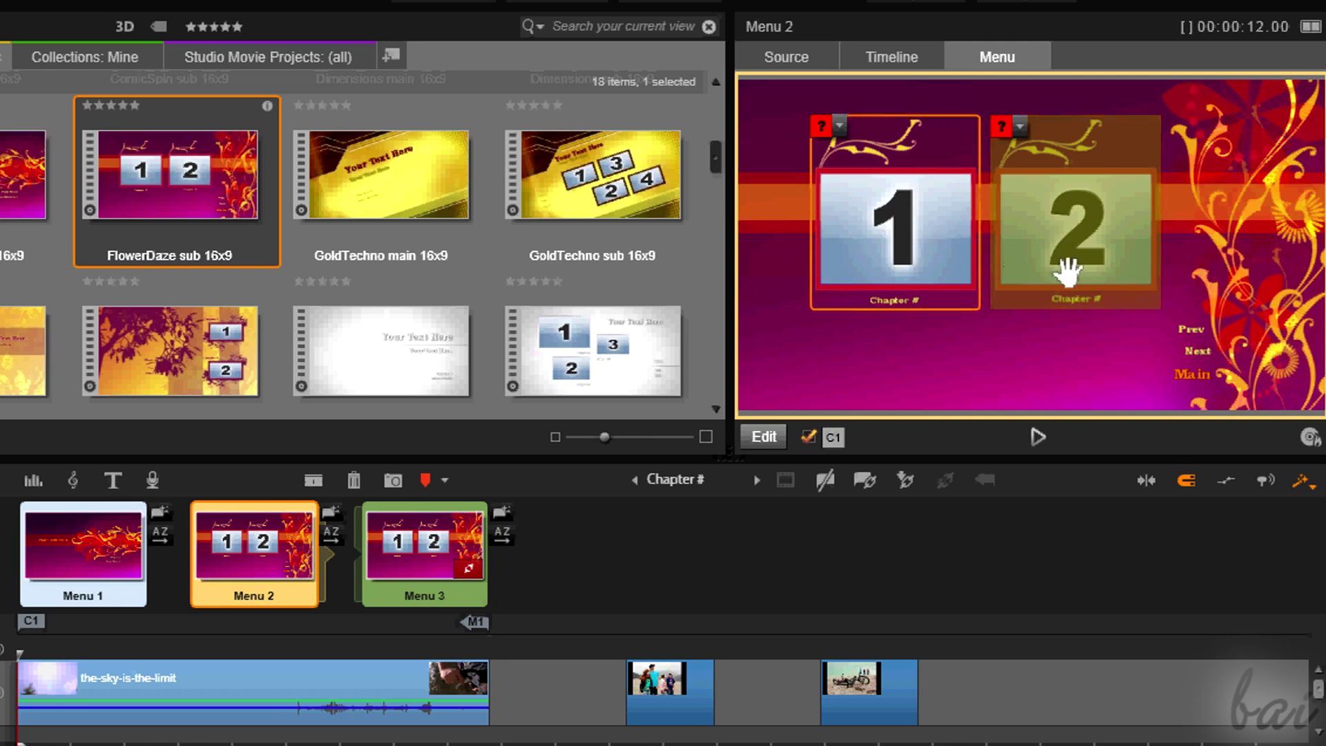
pyautogui.click(836, 124)
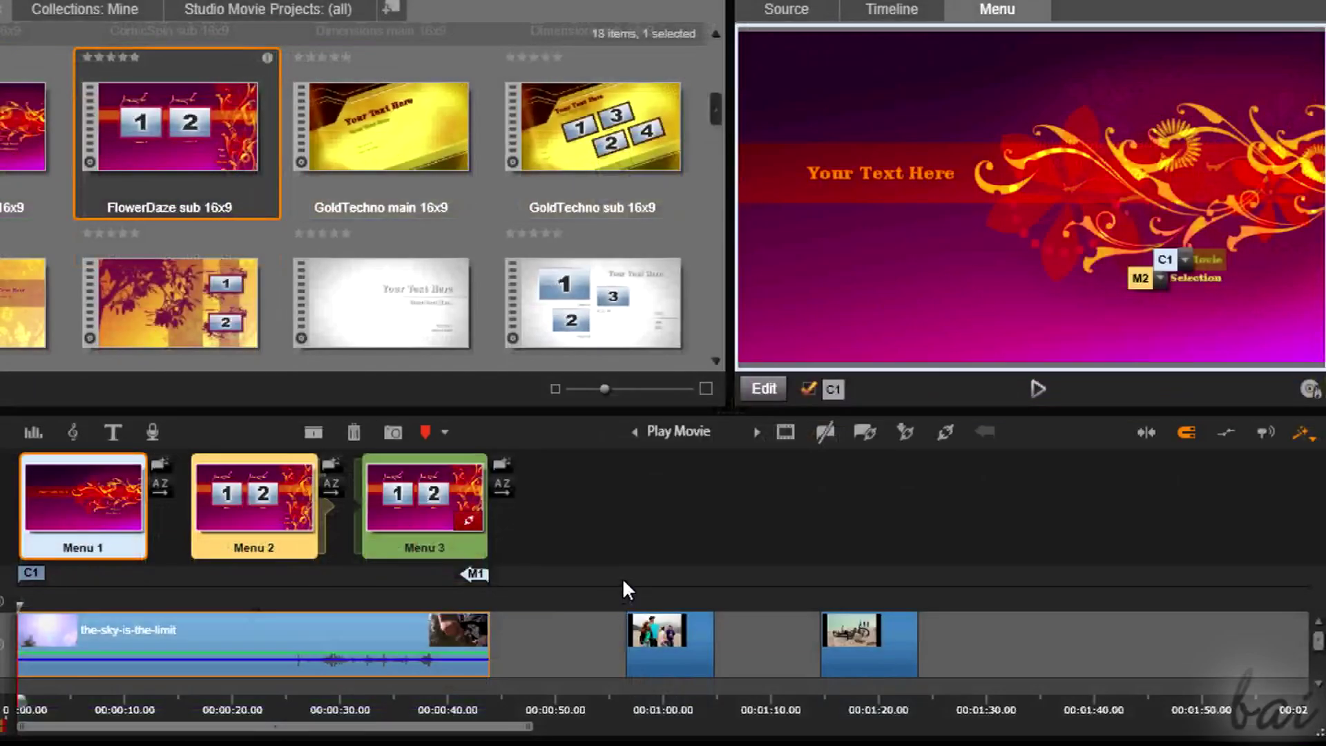
# Add chapter markers at the starts of the second and third clips
pyautogui.click(620, 571)
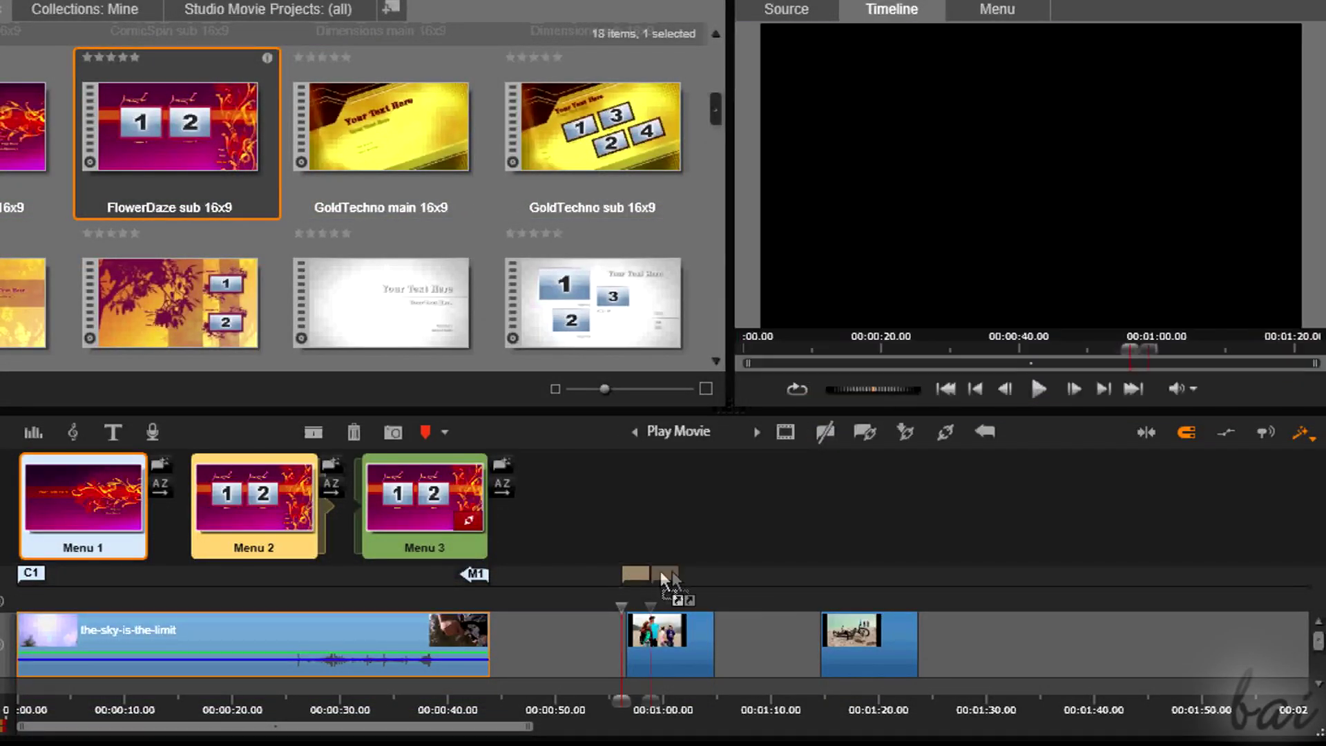
pyautogui.moveTo(668, 580); pyautogui.dragTo(627, 580)
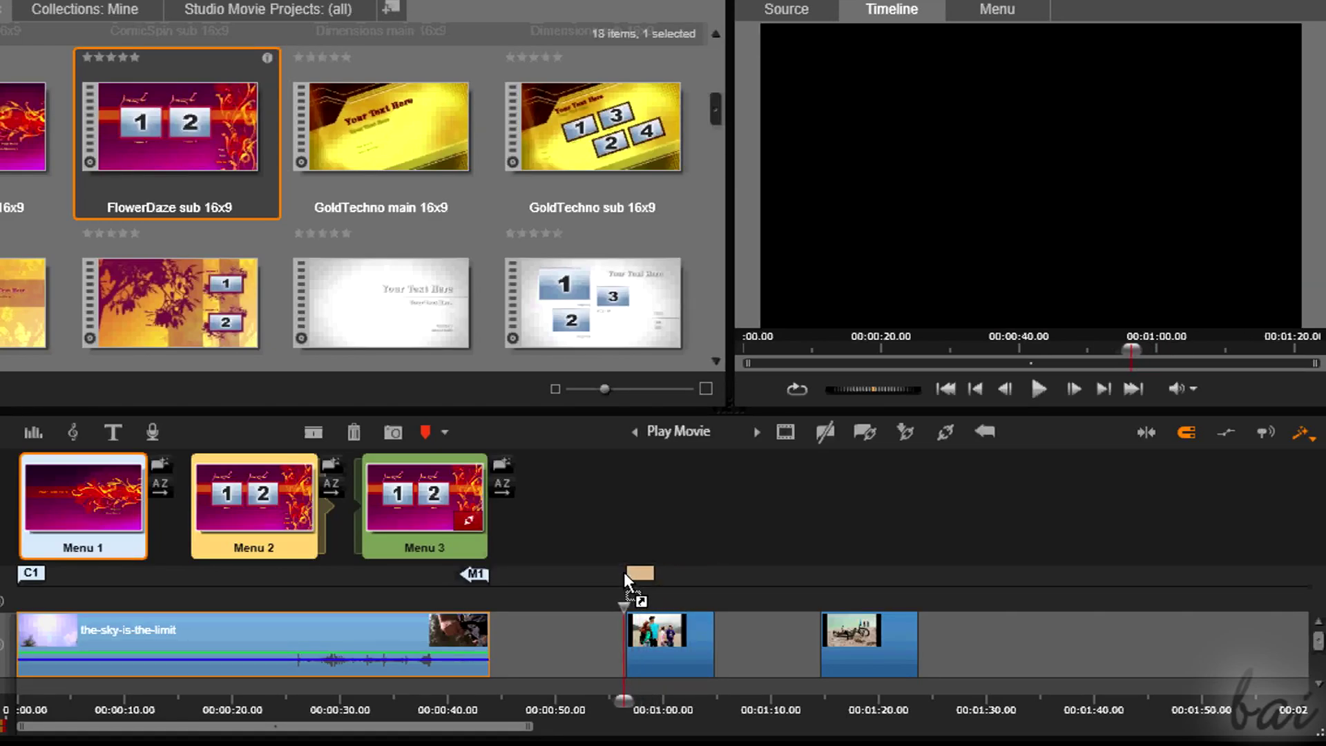
pyautogui.click(624, 575)
pyautogui.click(814, 577)
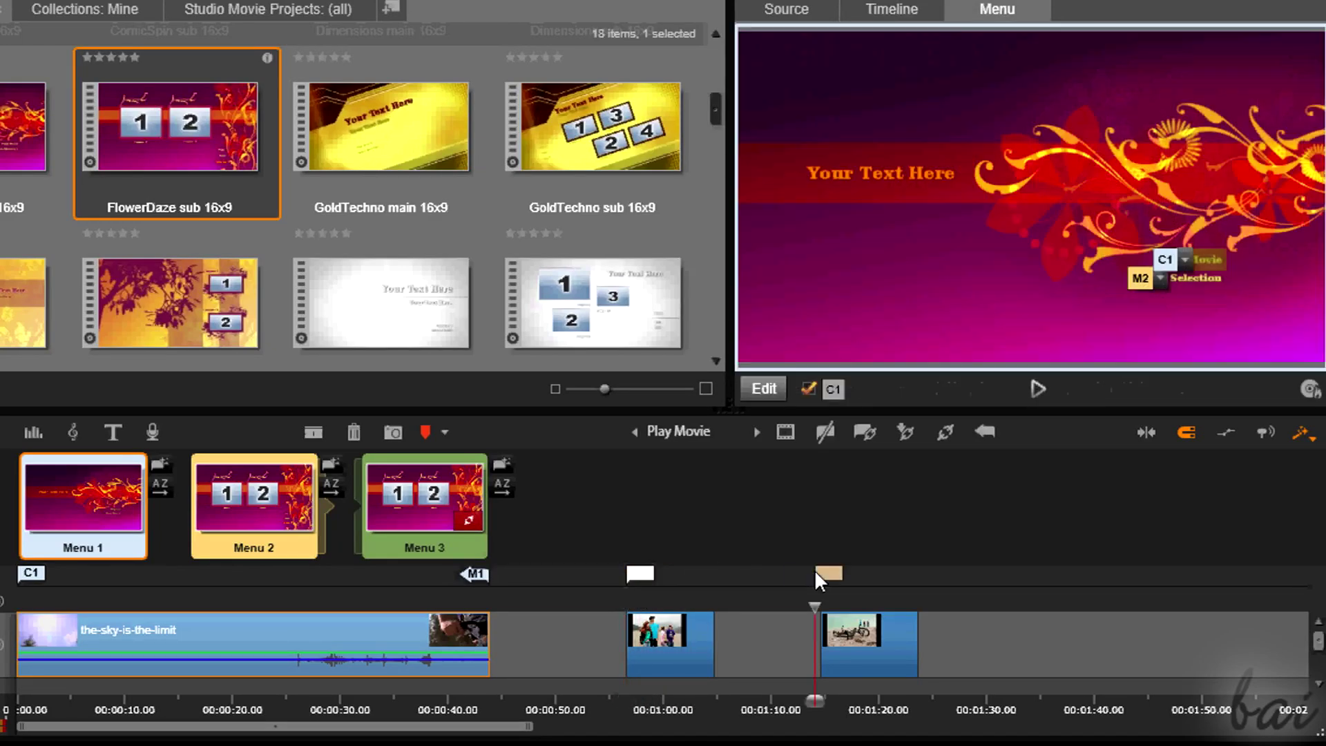
pyautogui.moveTo(827, 577)
pyautogui.mouseDown()
pyautogui.moveTo(858, 576)
pyautogui.moveTo(825, 579)
pyautogui.mouseUp()
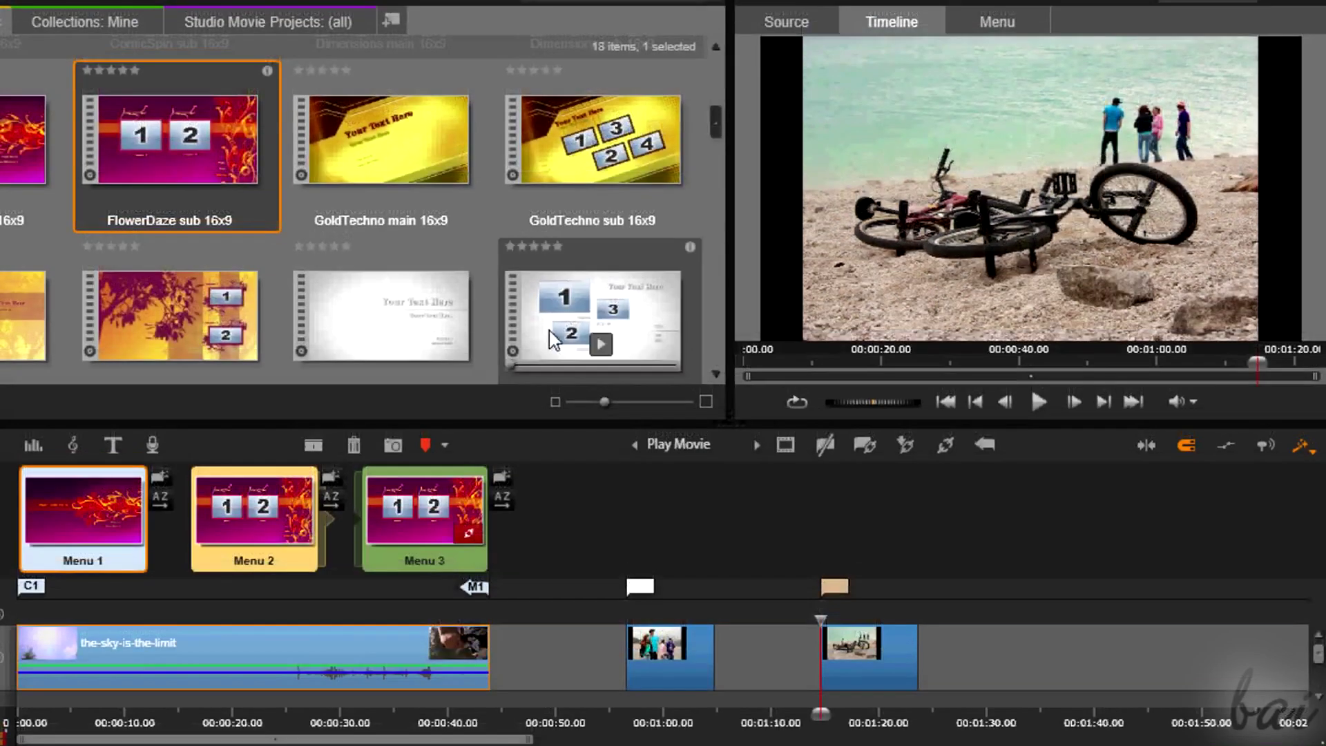
# Link Menu 2's first chapter button to the group-of-friends clip
pyautogui.doubleClick(266, 493)
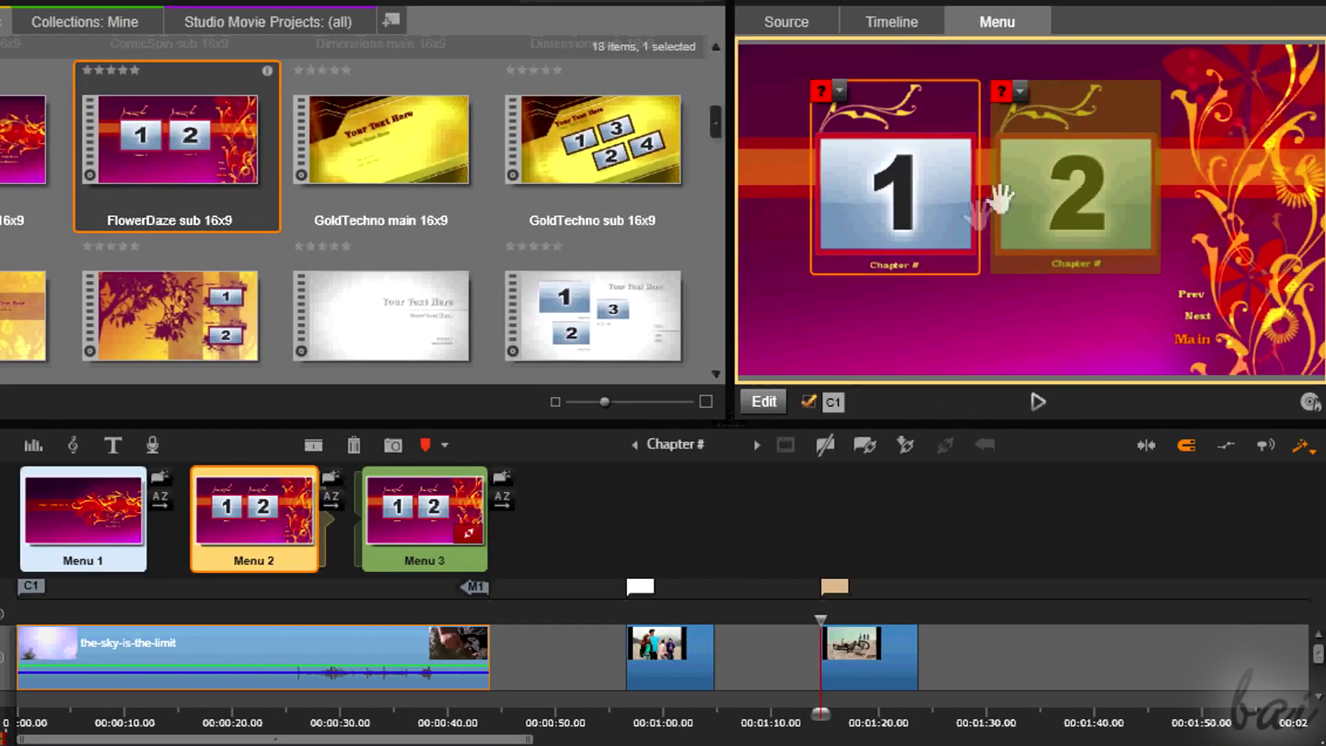
pyautogui.click(901, 186)
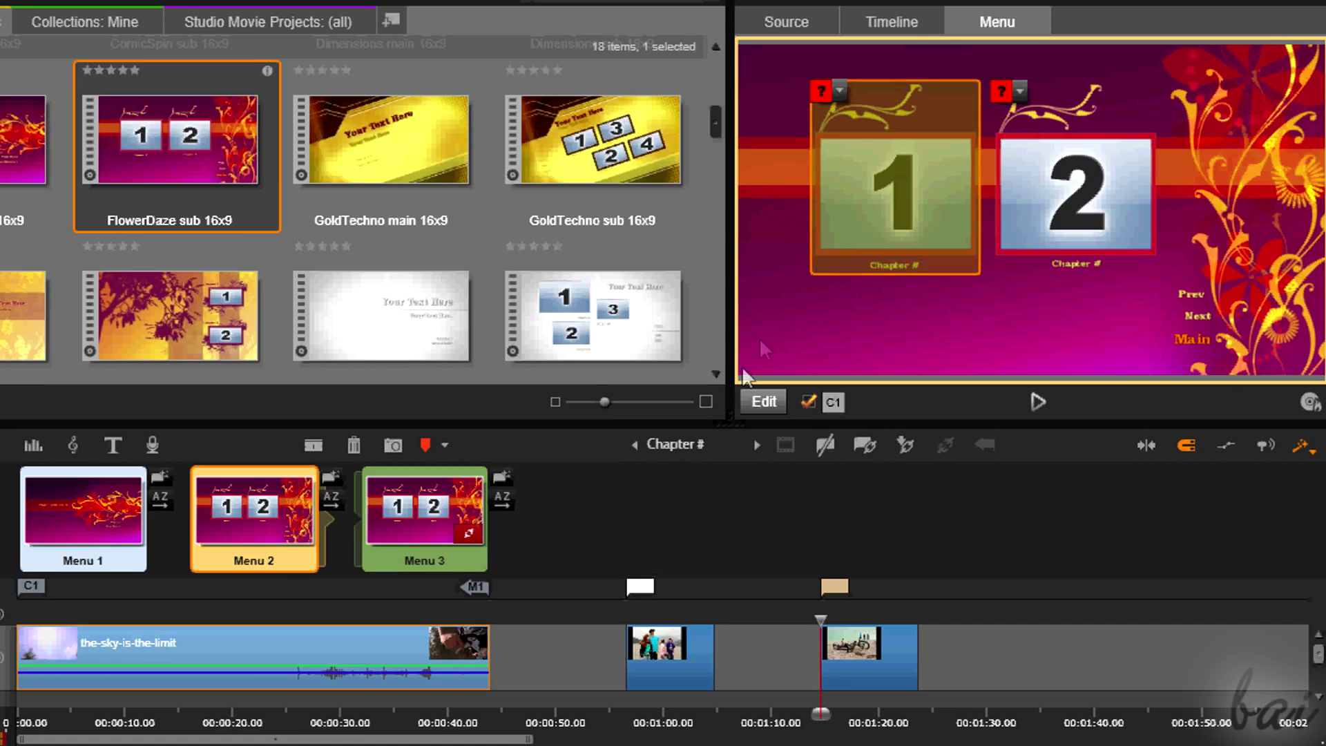
pyautogui.click(638, 588)
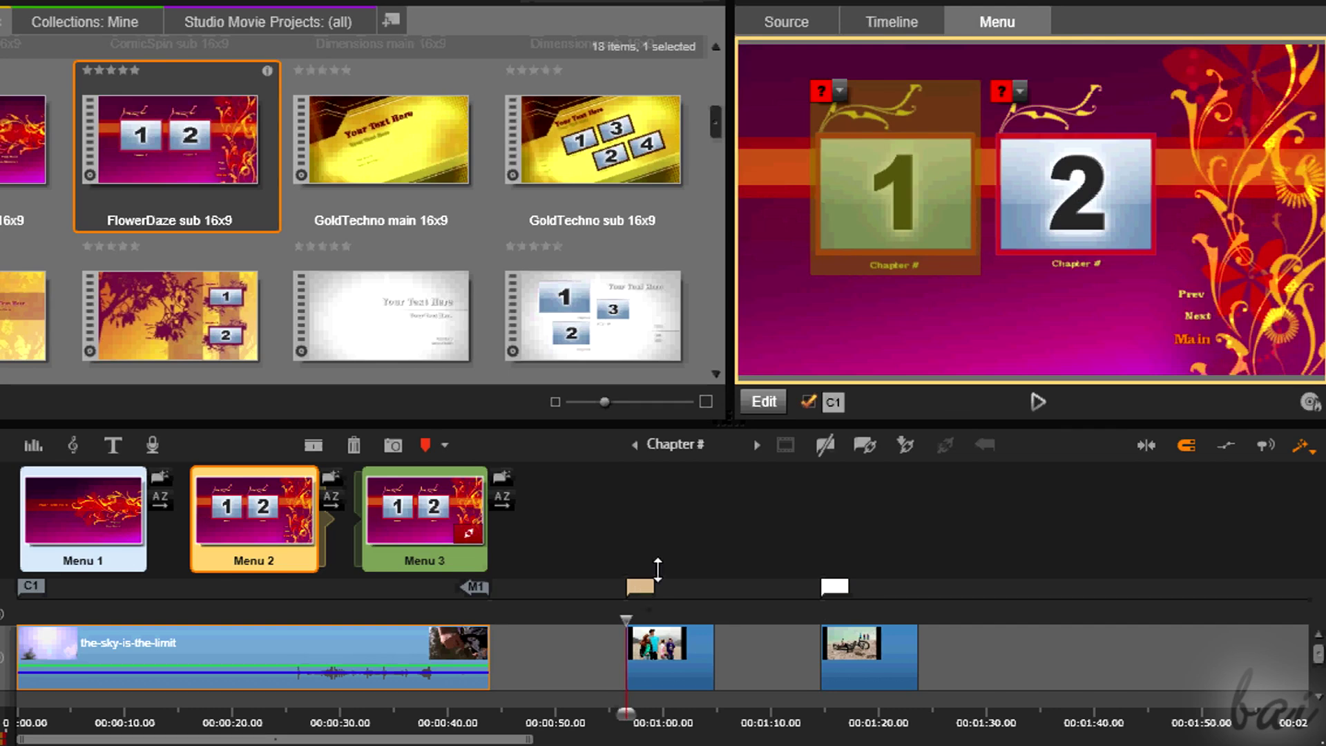
pyautogui.click(866, 445)
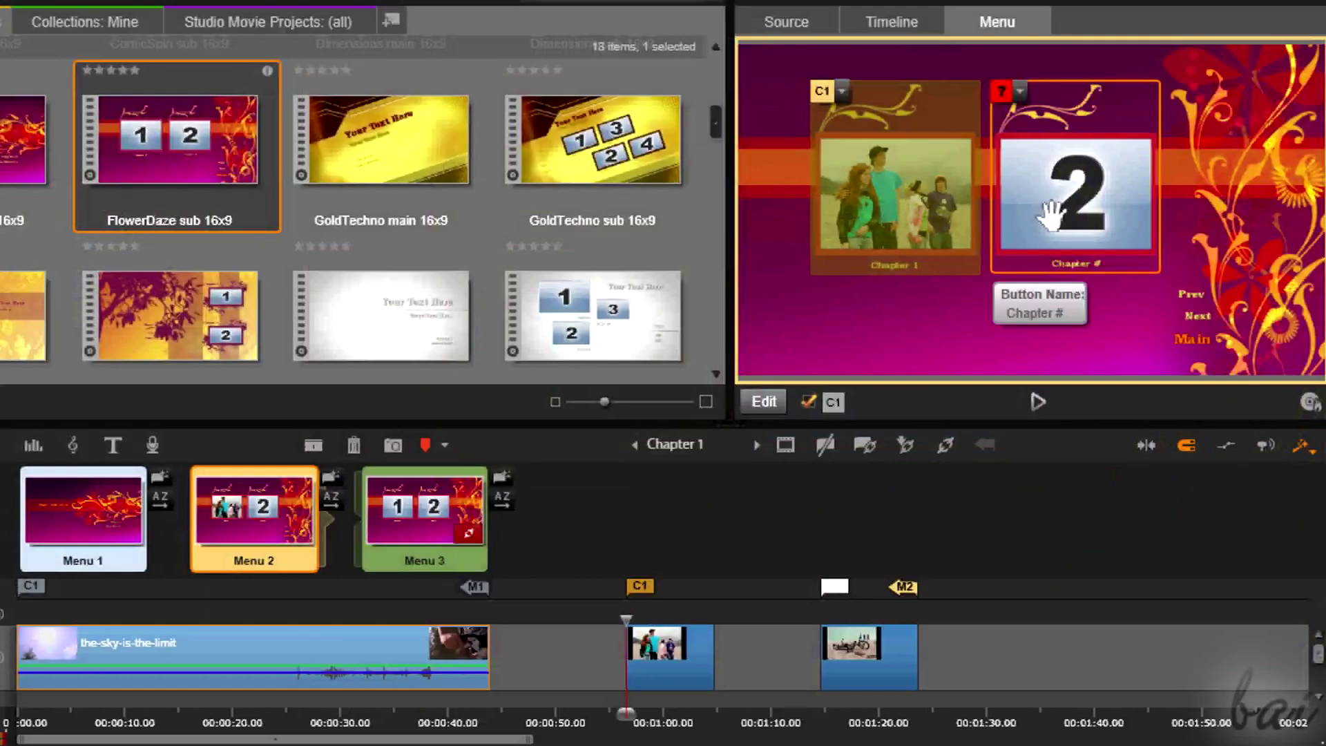
# Link the second chapter button to the bicycle clip and preview the chapters
pyautogui.click(894, 347)
pyautogui.click(835, 587)
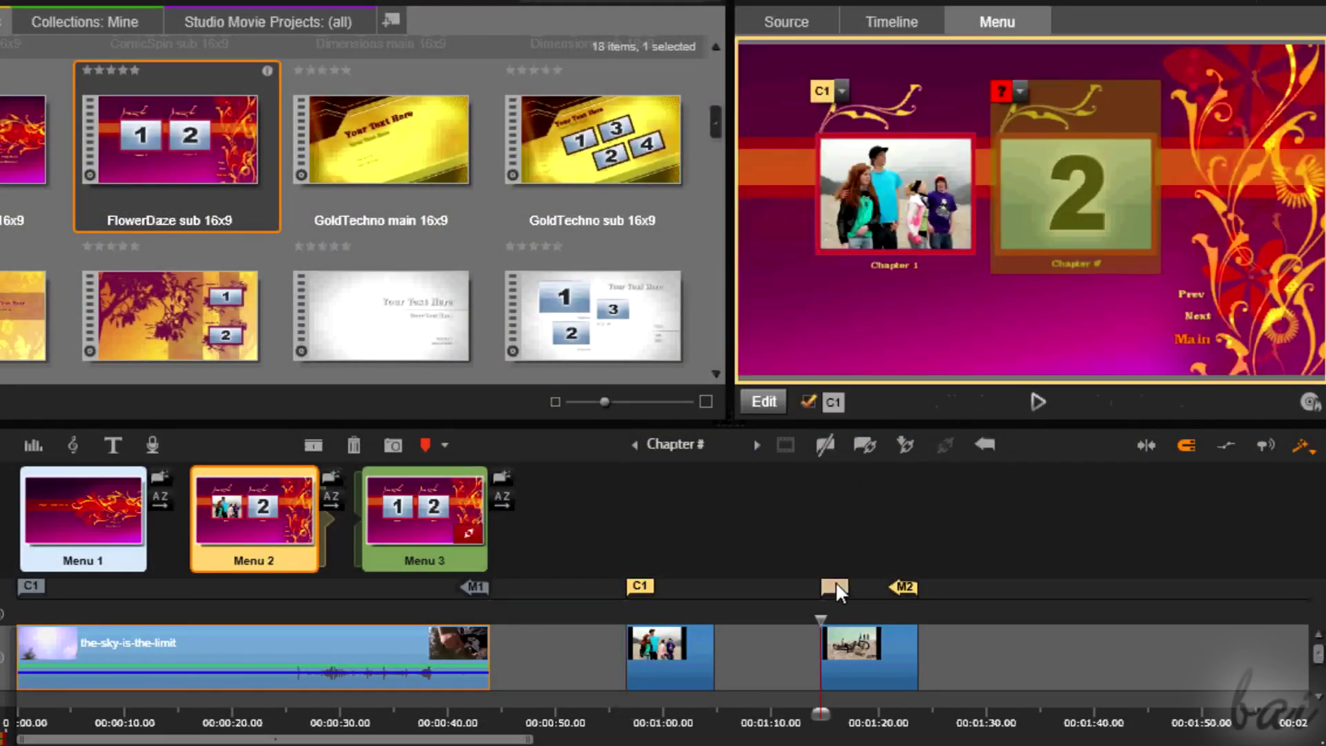
pyautogui.click(862, 445)
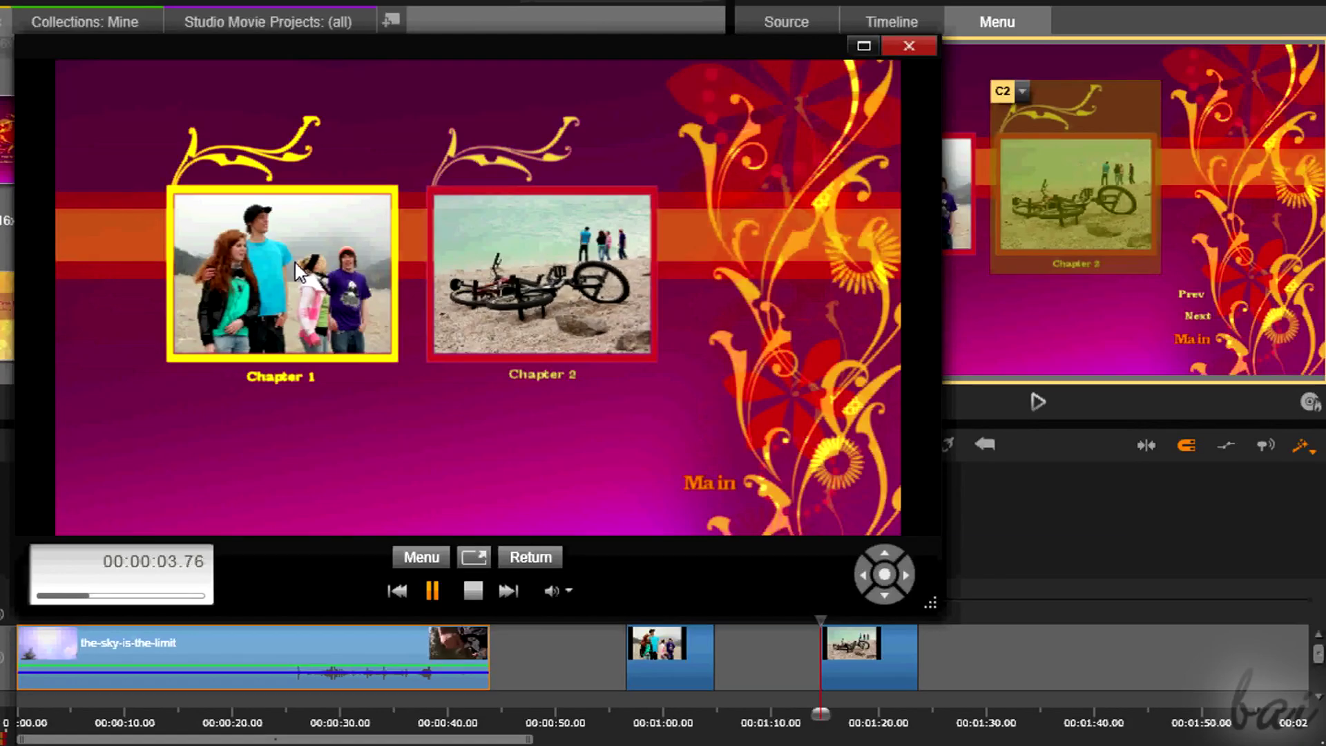
pyautogui.click(297, 274)
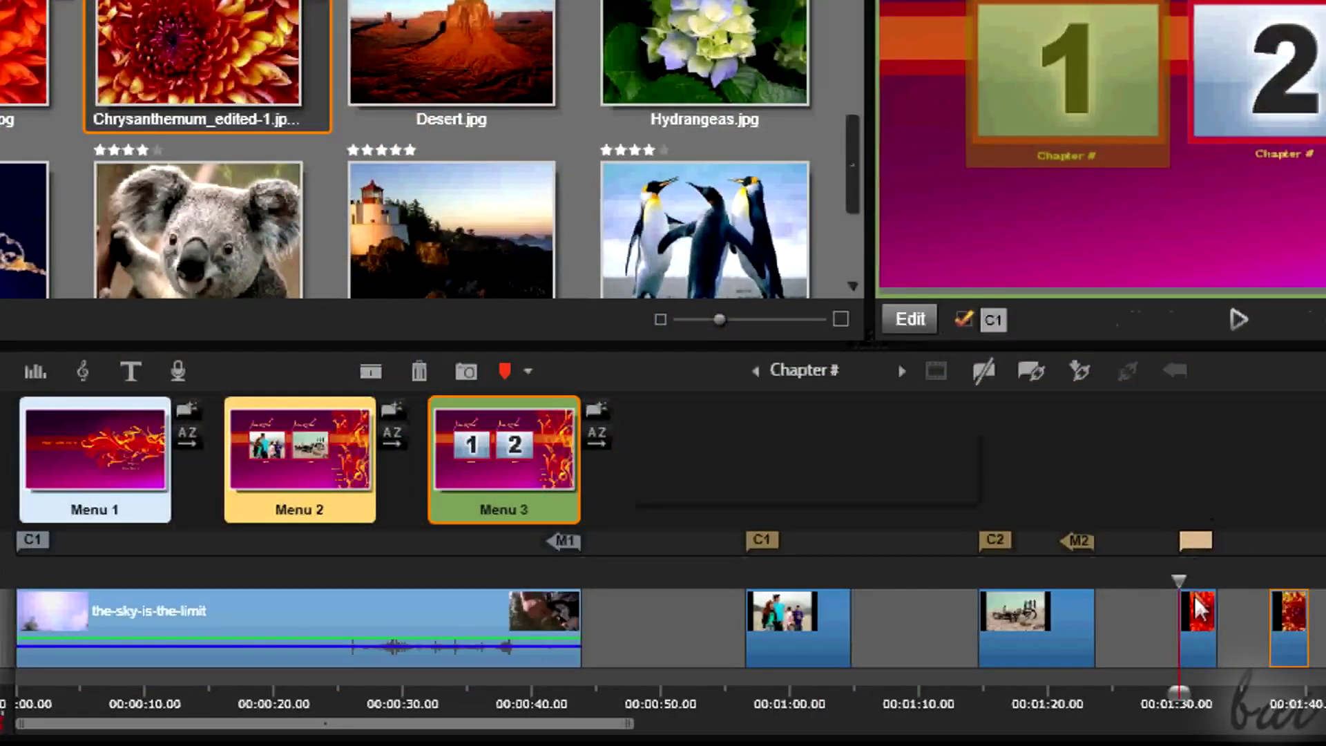
pyautogui.click(1197, 617)
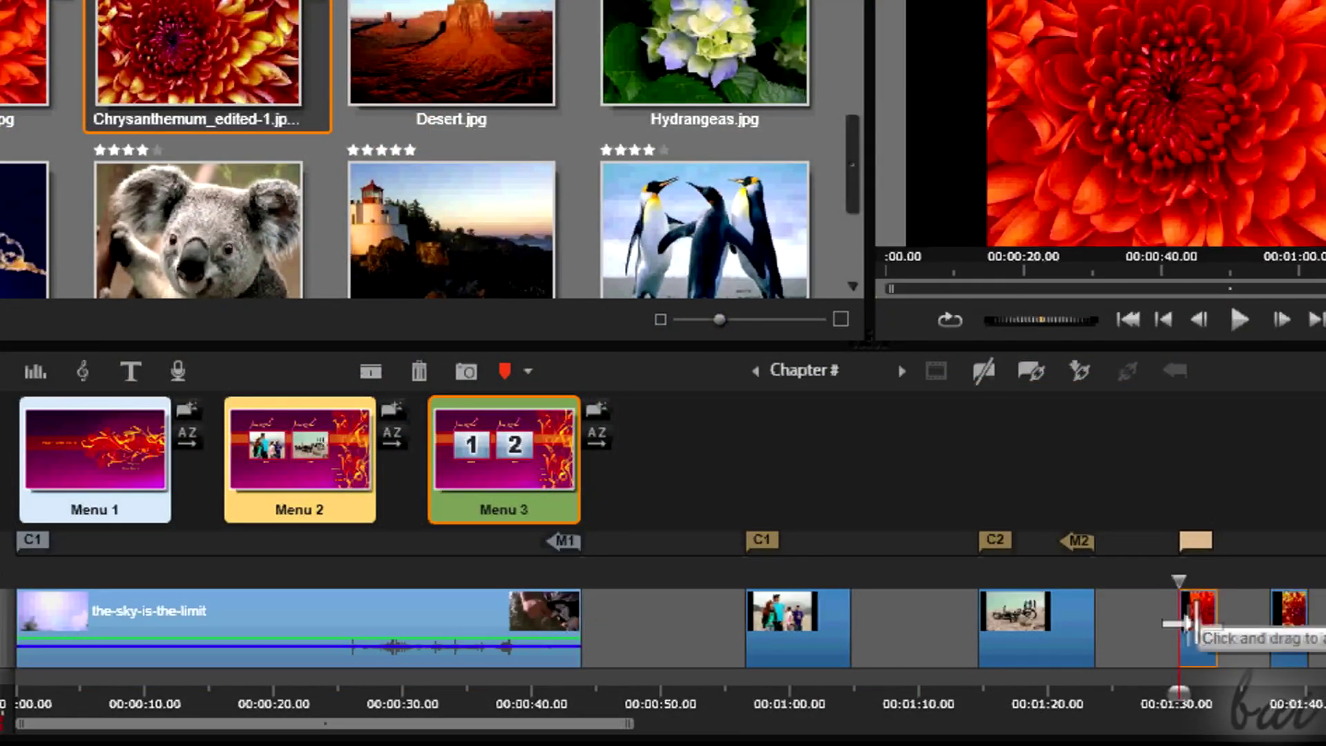
pyautogui.click(1035, 369)
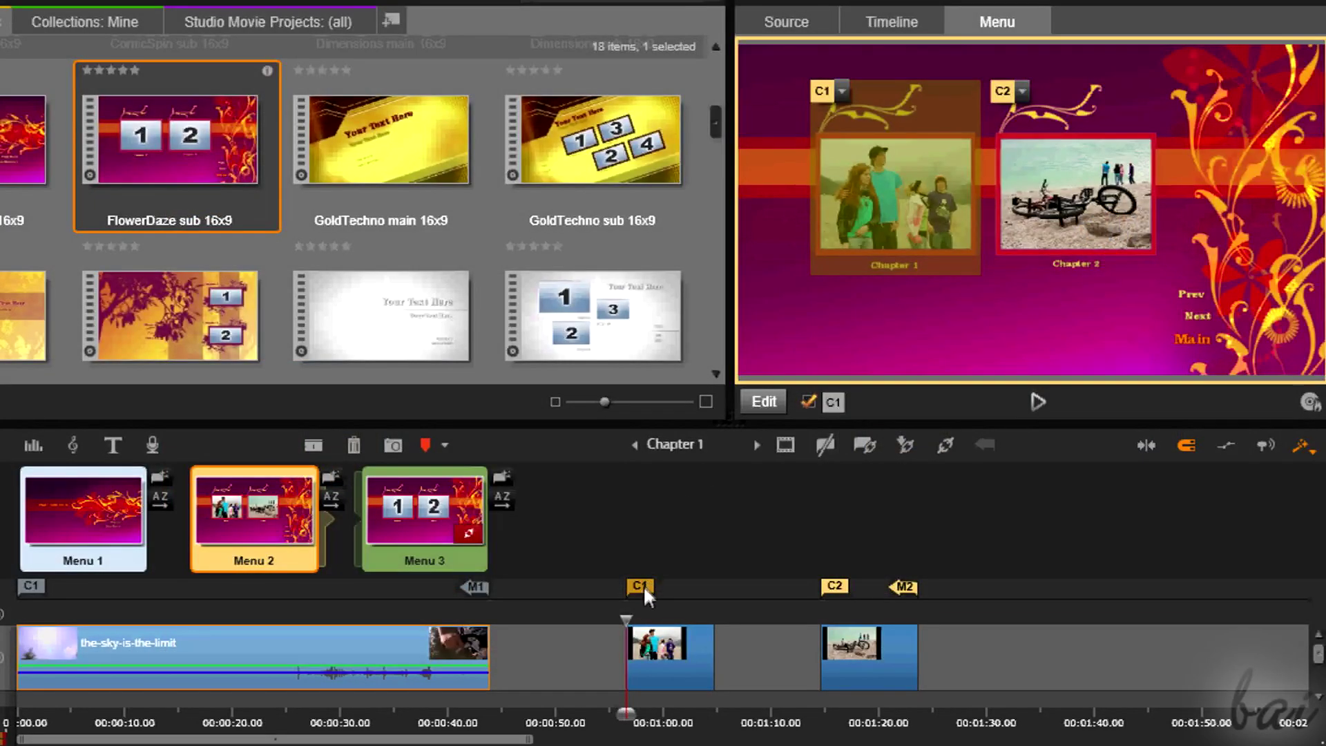
pyautogui.moveTo(644, 587); pyautogui.dragTo(435, 587)
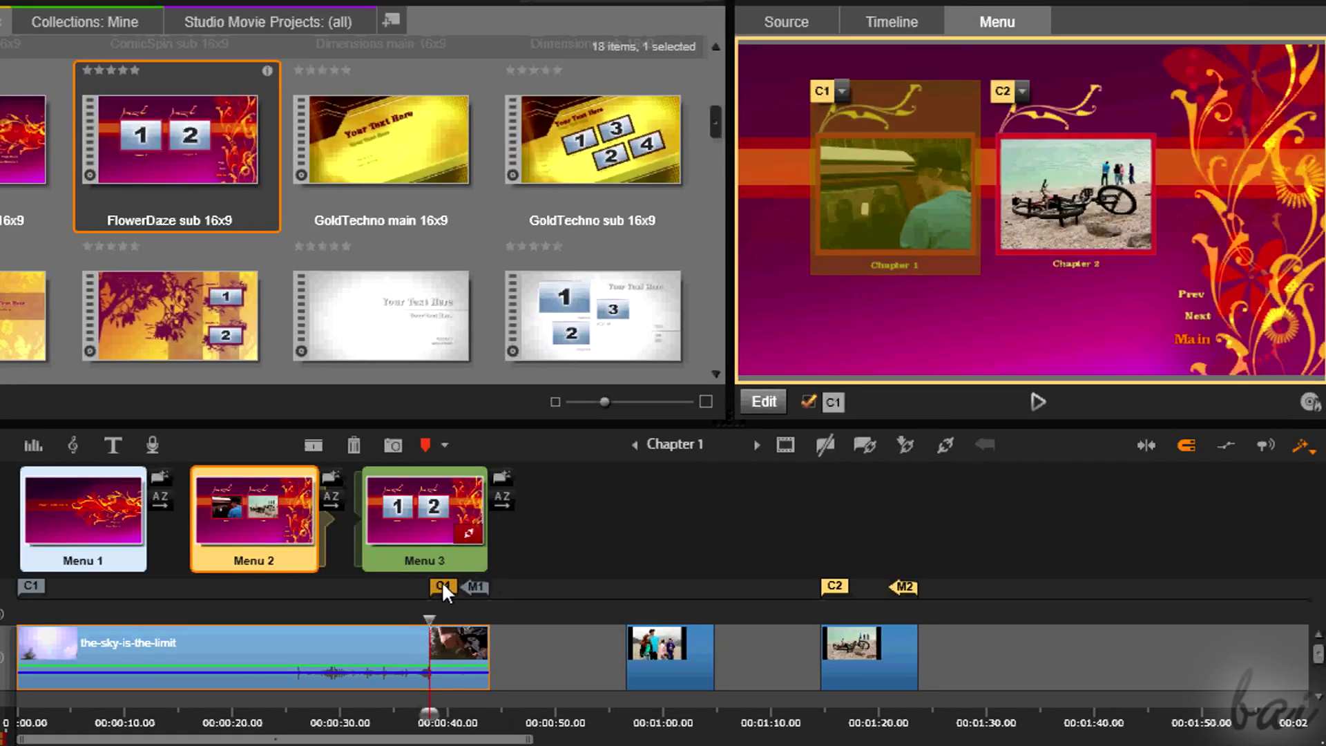
pyautogui.moveTo(441, 586); pyautogui.dragTo(373, 591)
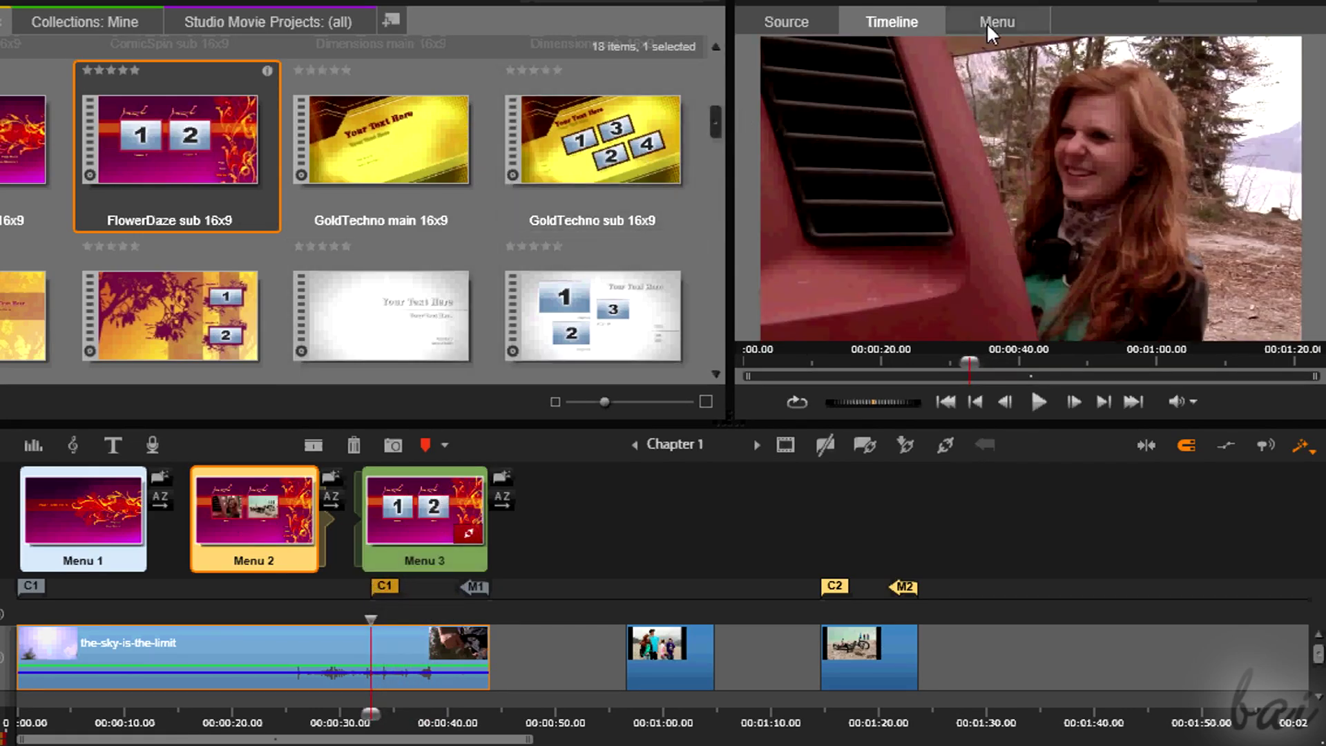
pyautogui.click(986, 21)
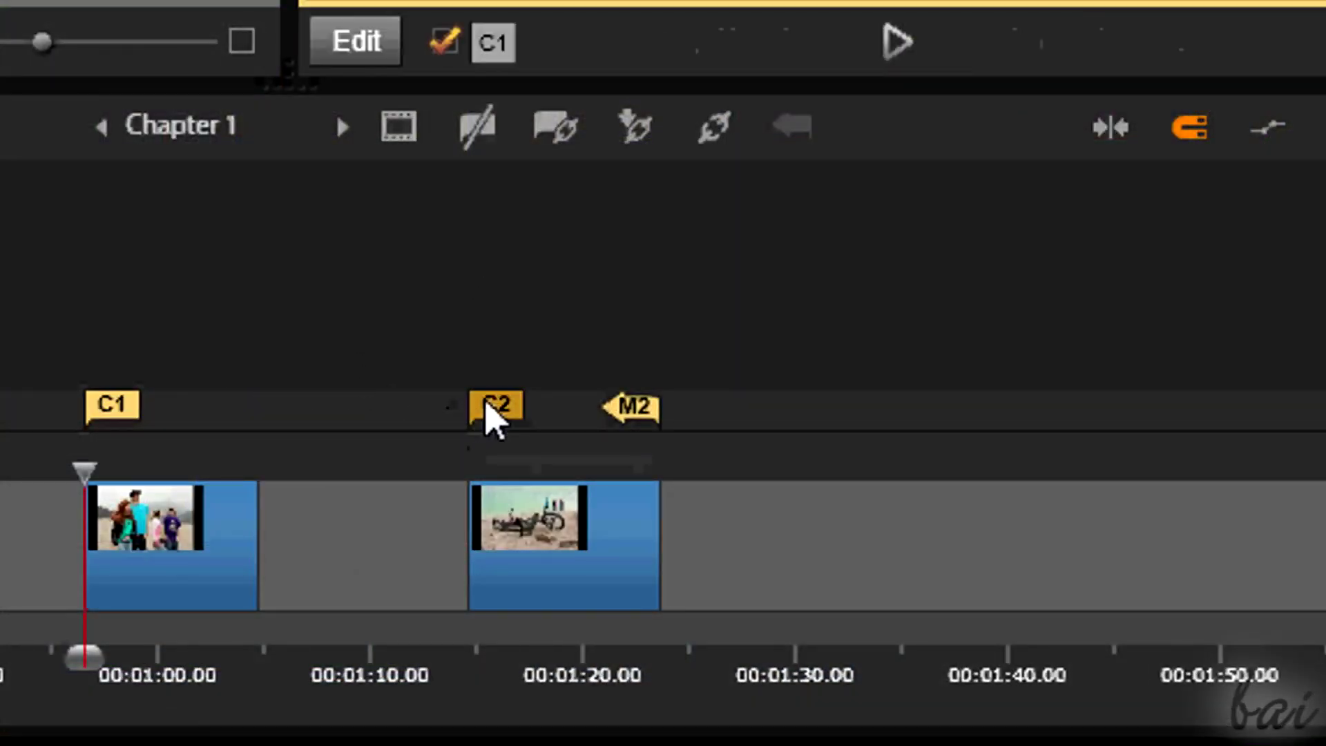
pyautogui.rightClick(495, 414)
pyautogui.click(596, 427)
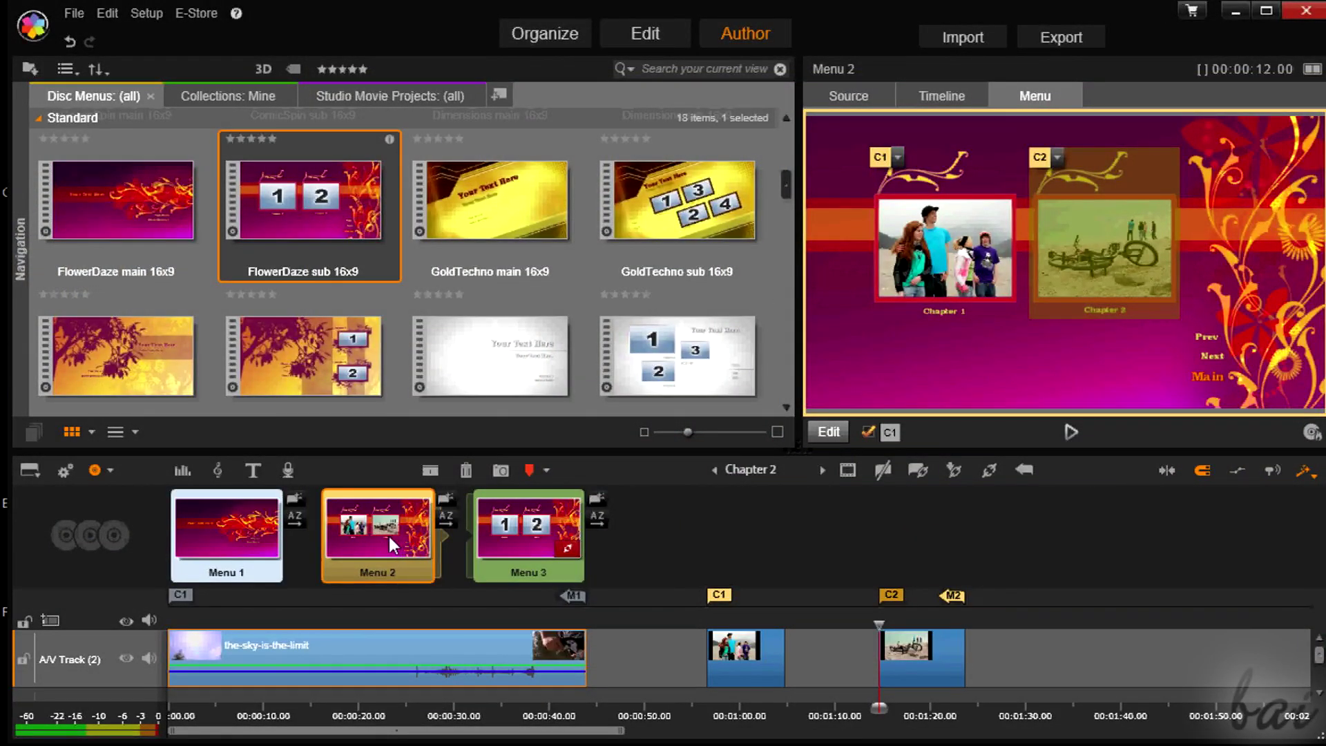
# Open Menu 2 in the full editor and browse its settings sections
pyautogui.doubleClick(376, 533)
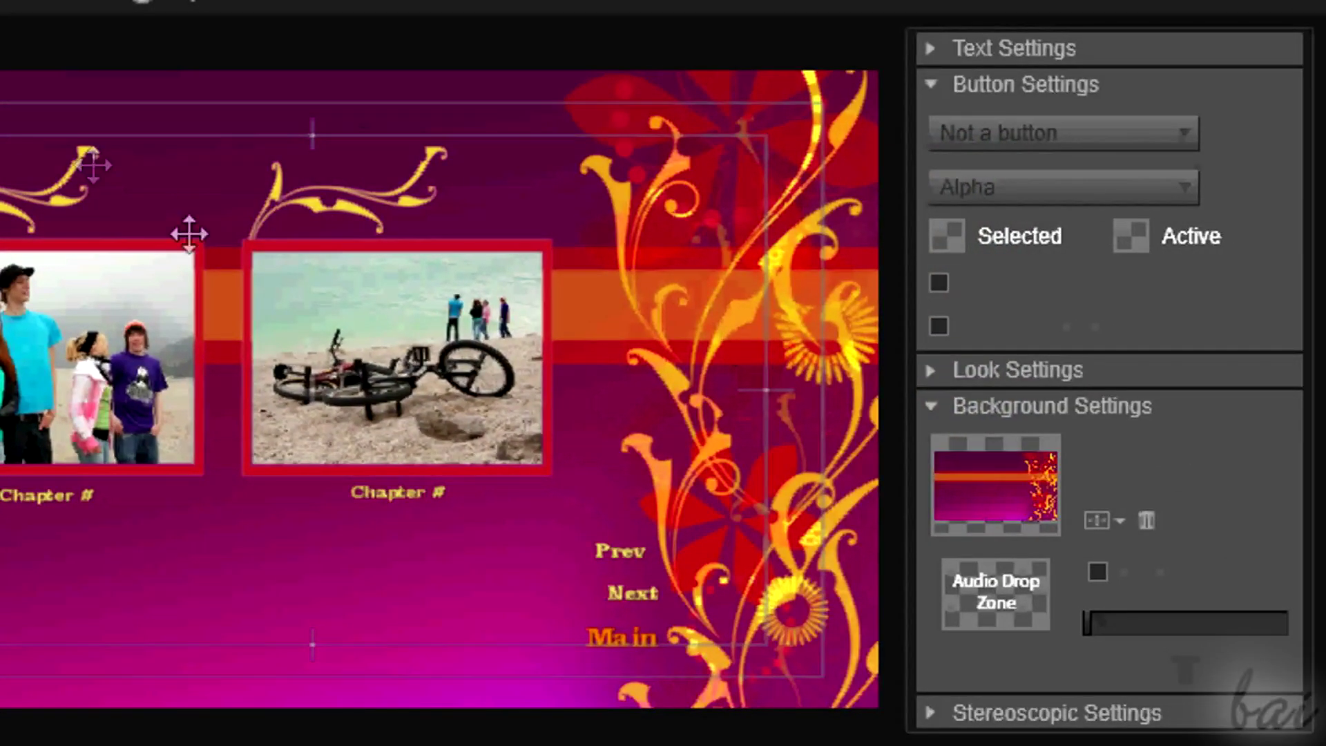
pyautogui.click(783, 334)
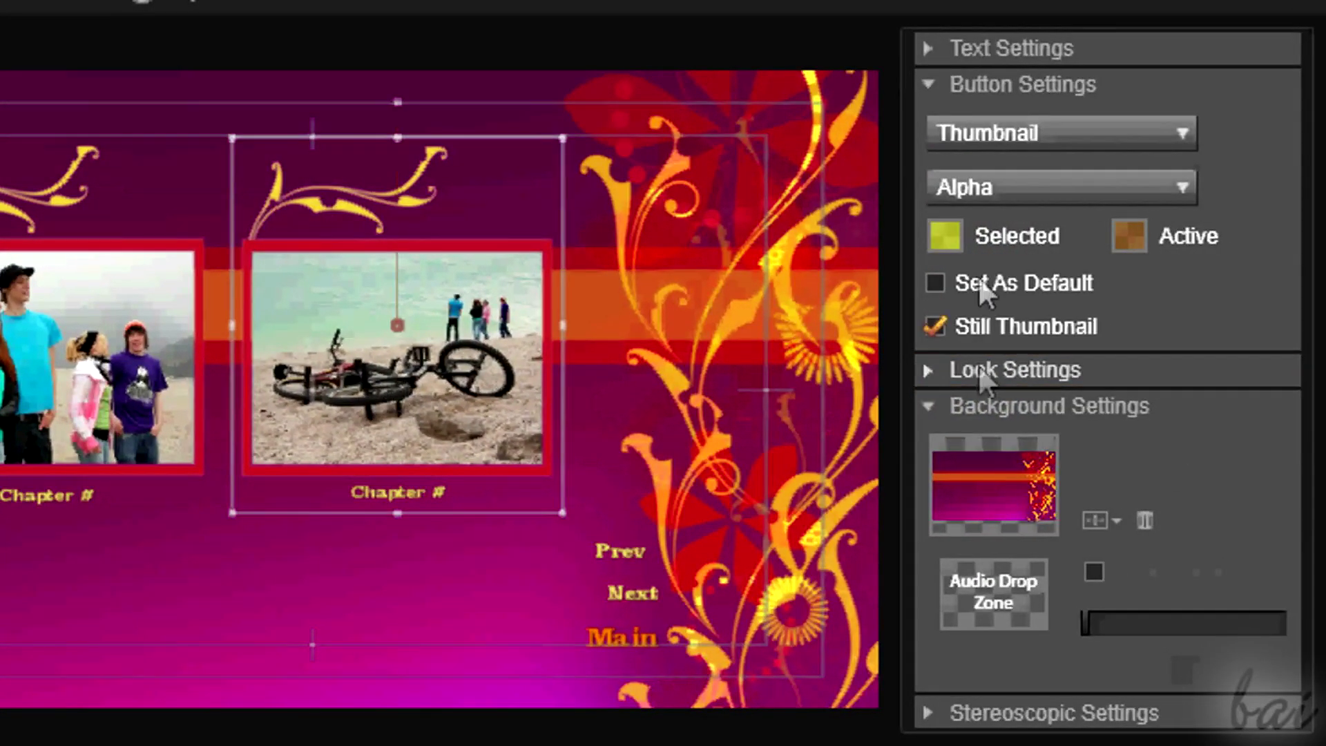
pyautogui.click(1011, 48)
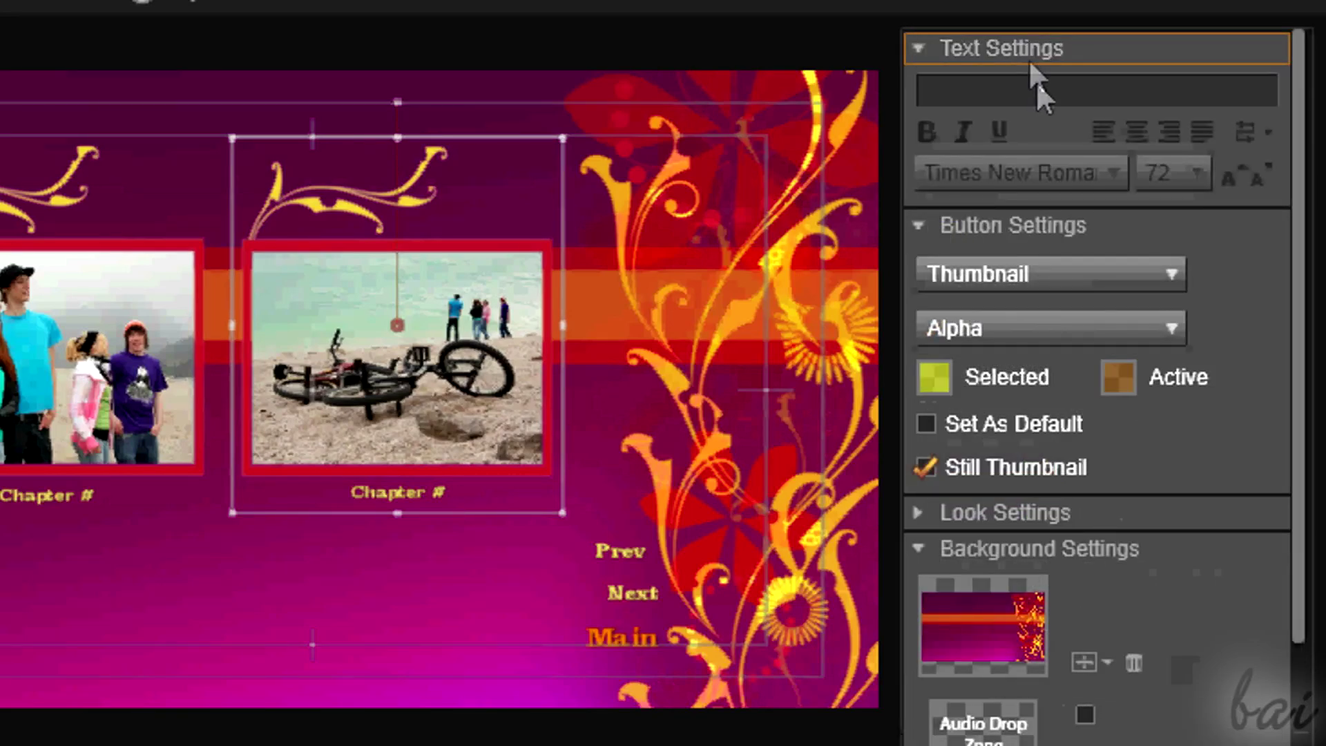
pyautogui.click(1024, 43)
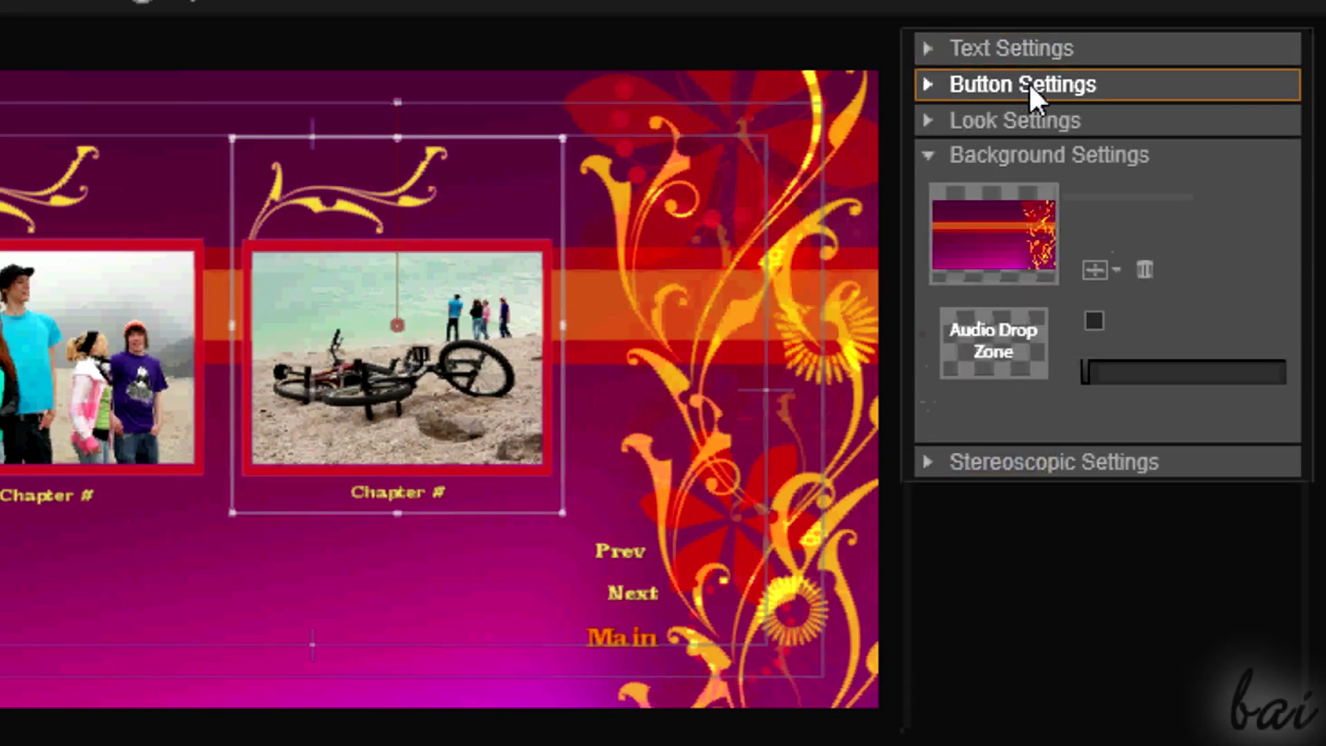
pyautogui.click(1029, 82)
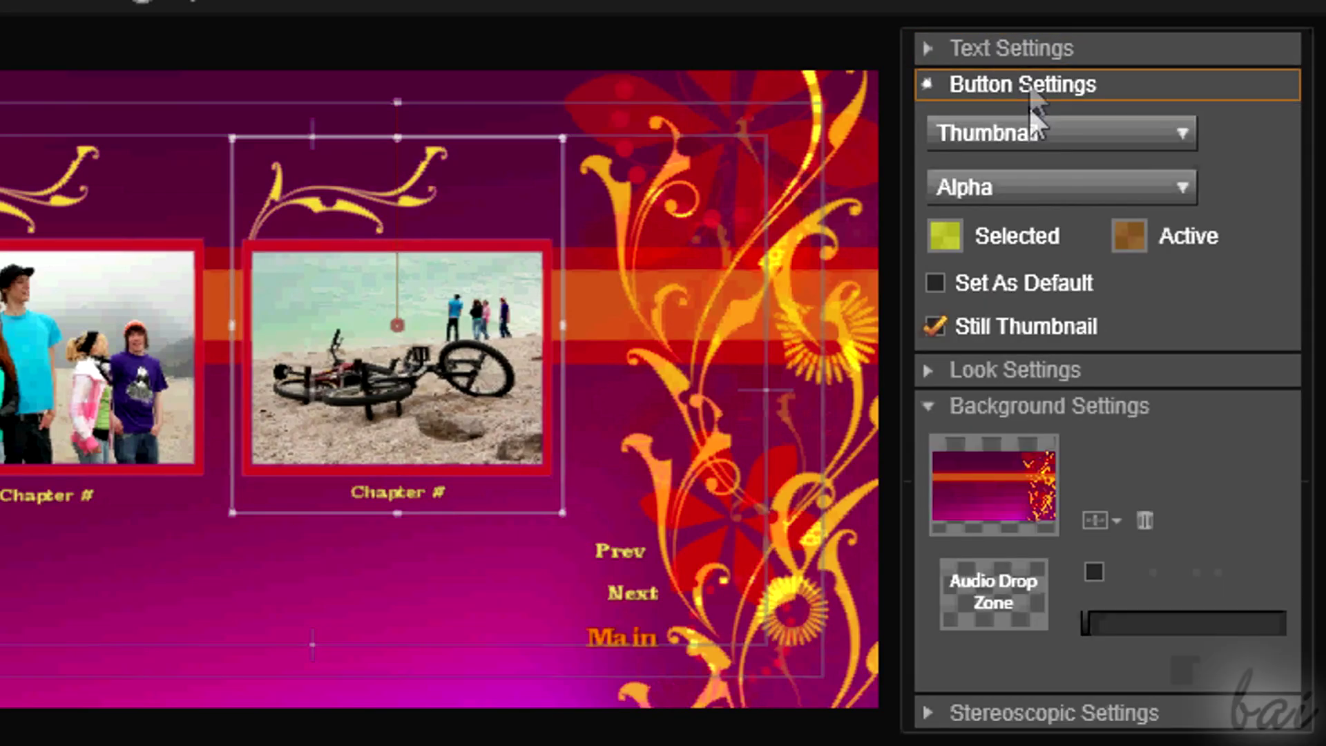
pyautogui.click(1036, 368)
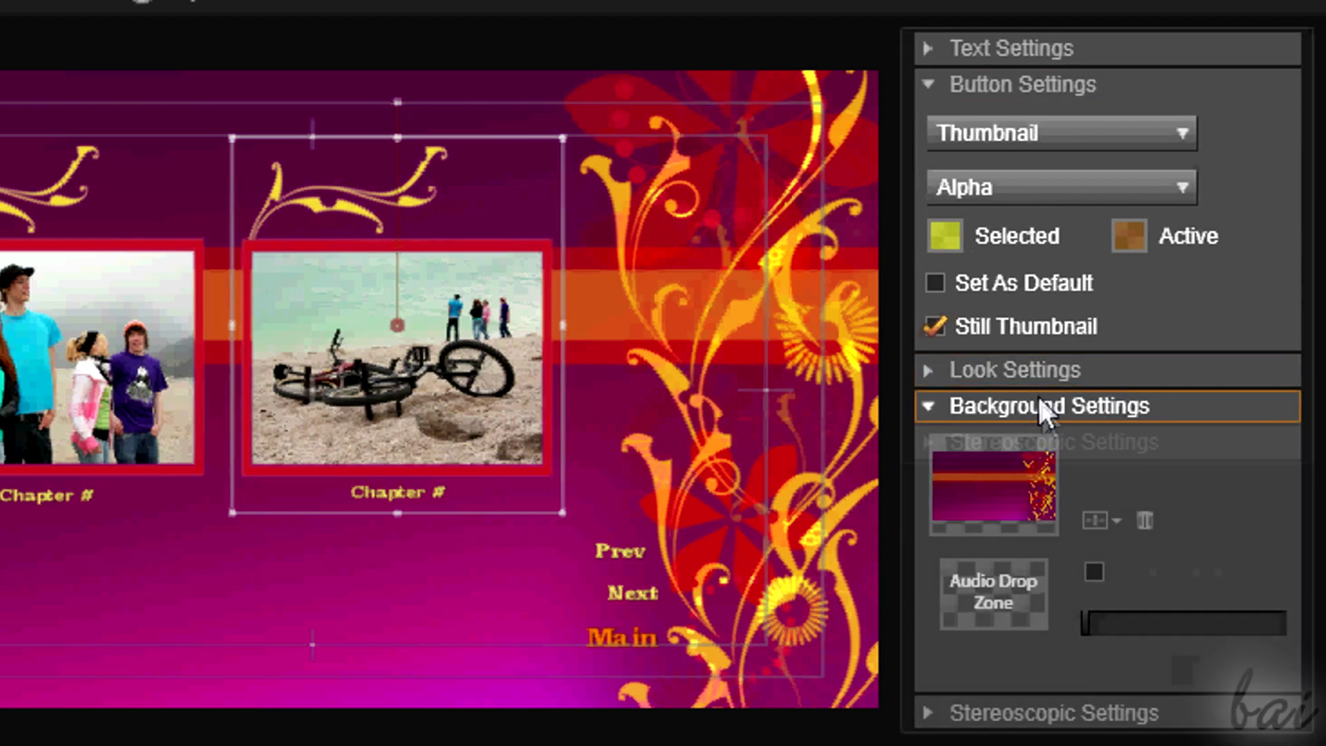
pyautogui.click(1041, 404)
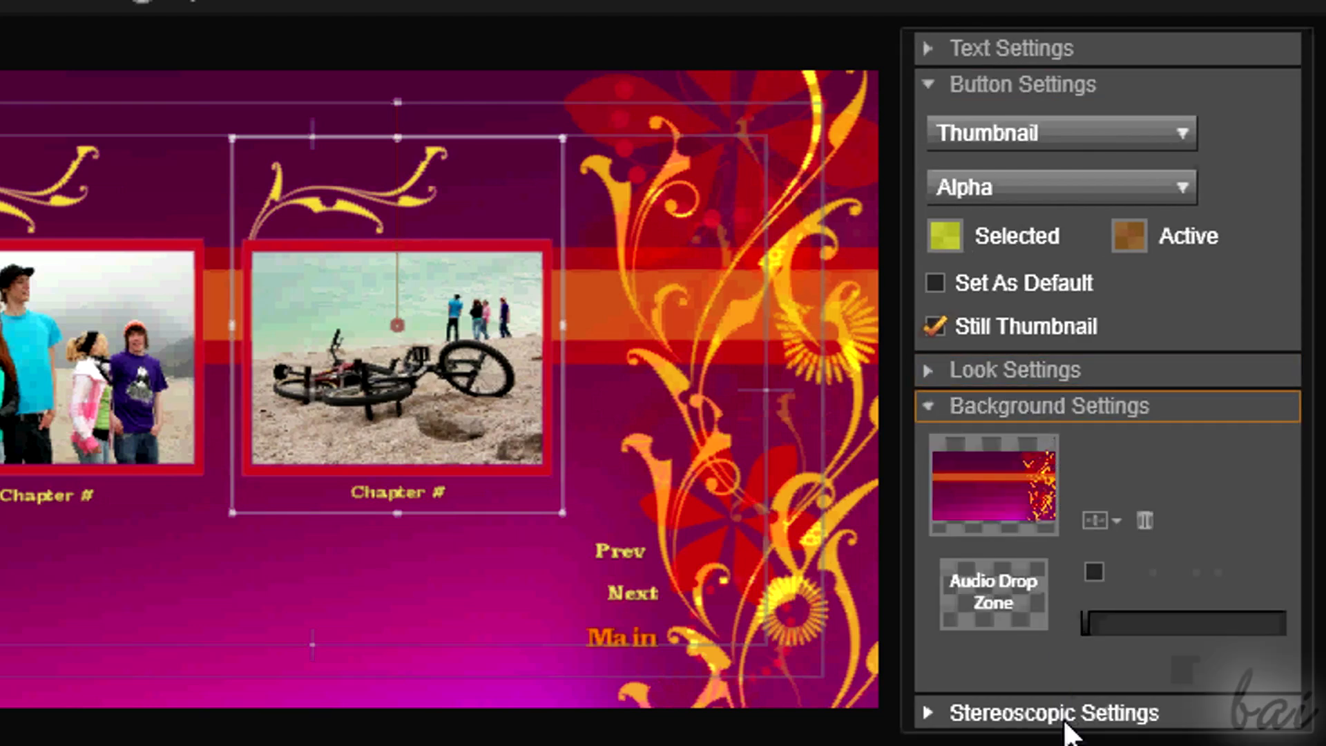
pyautogui.click(1053, 712)
pyautogui.click(1072, 720)
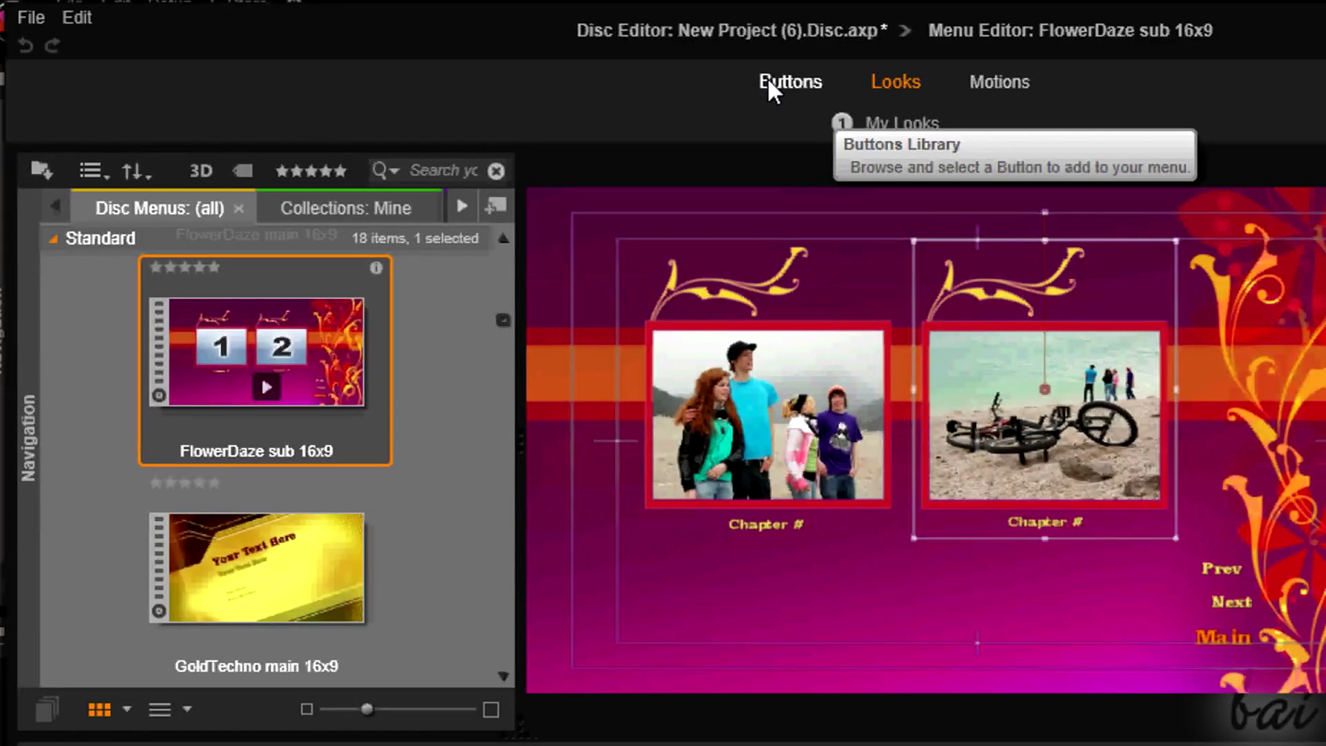
# Add a purple Circles Button below the left chapter picture
pyautogui.click(790, 82)
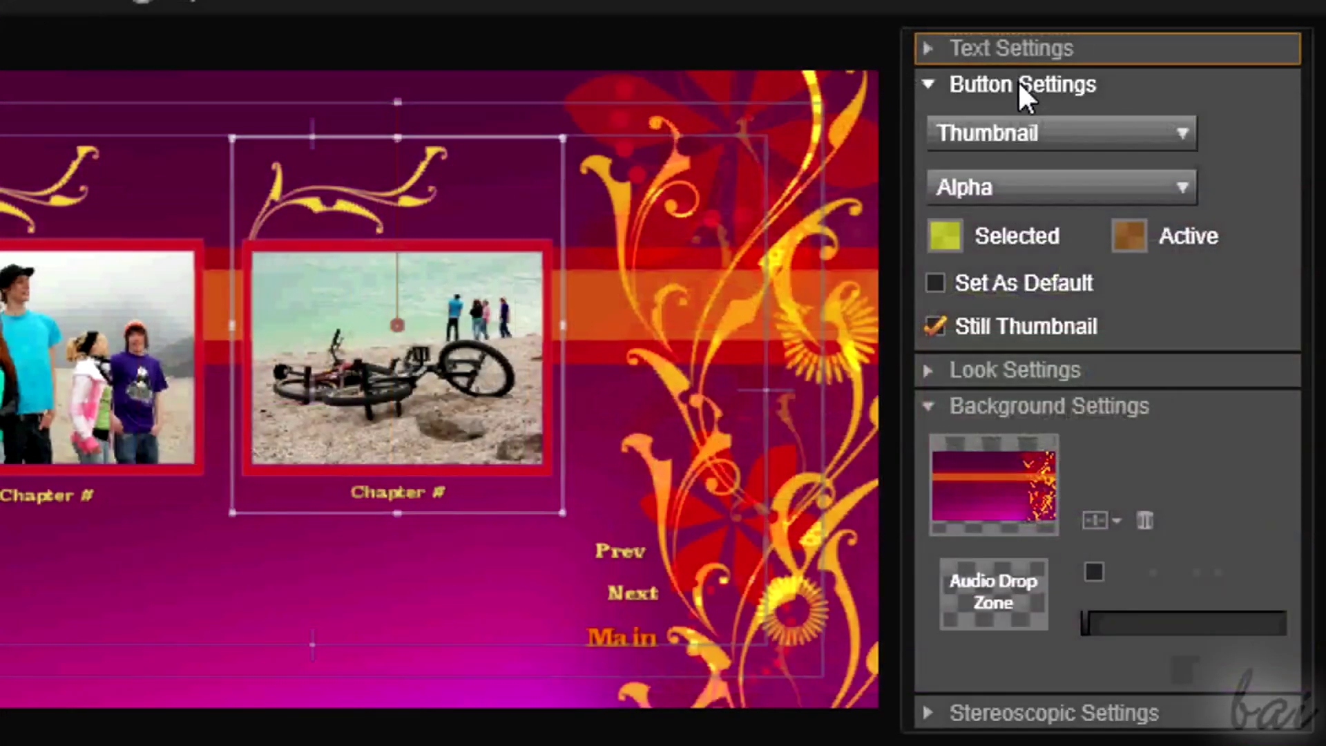
pyautogui.click(1018, 82)
pyautogui.click(1025, 84)
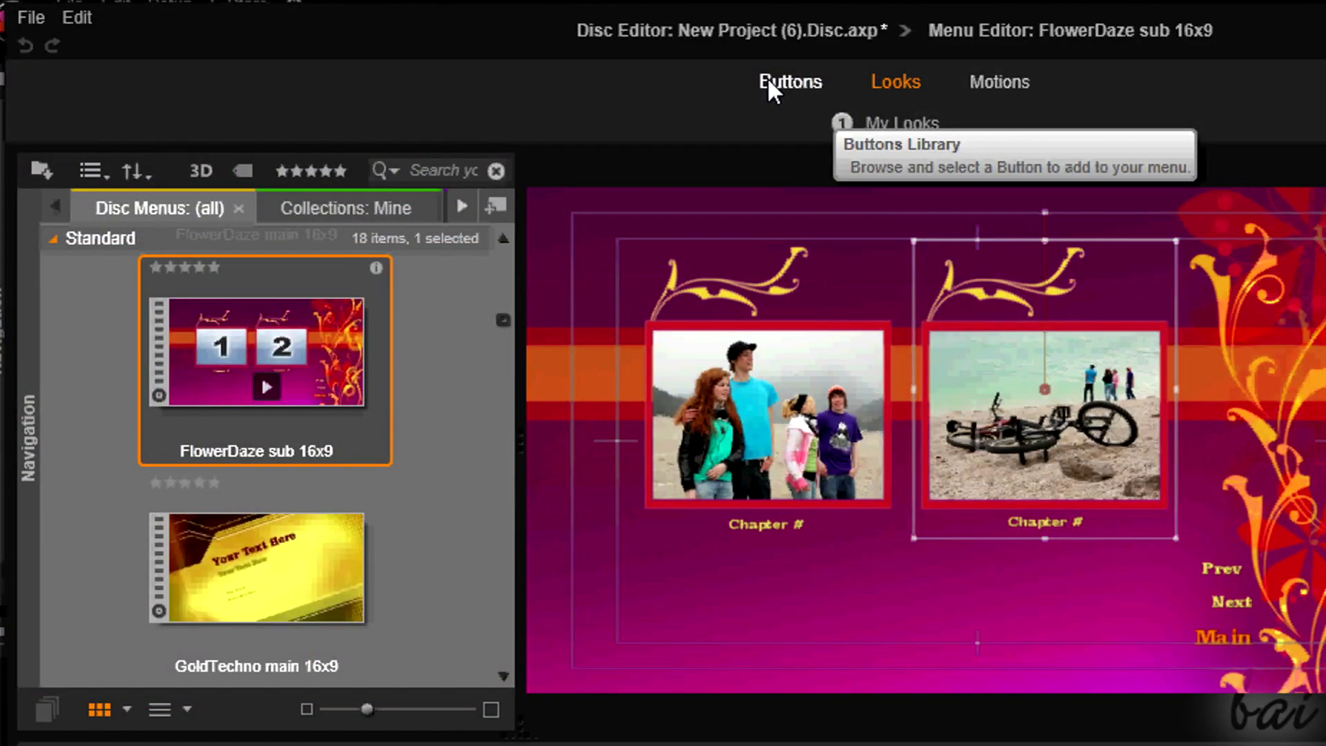
pyautogui.click(772, 82)
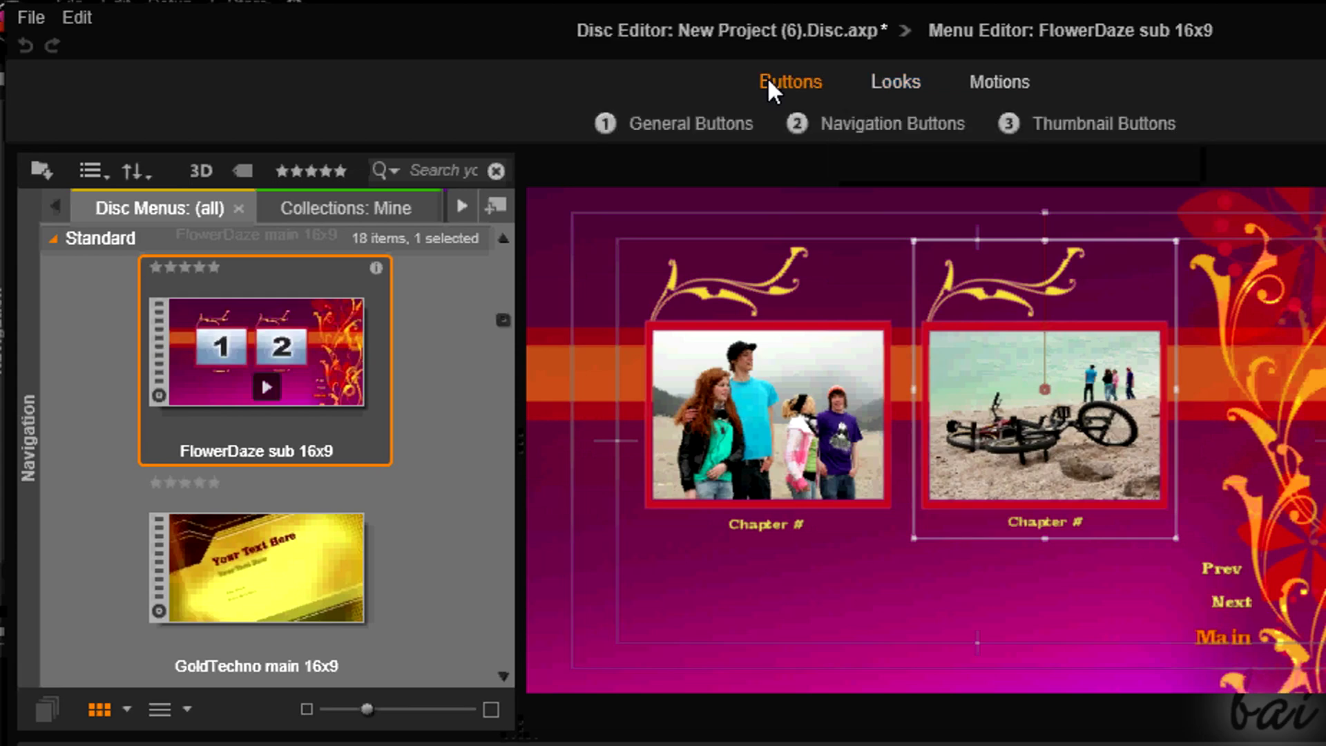
pyautogui.click(668, 124)
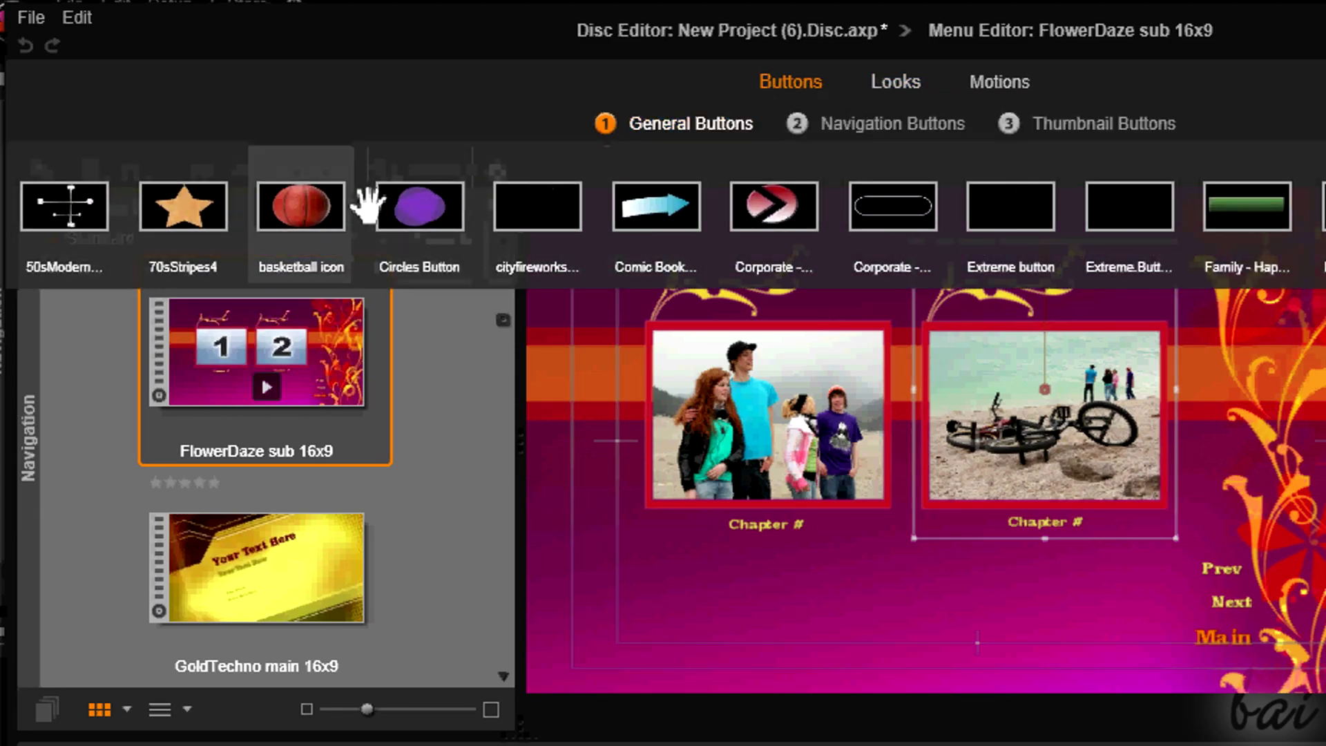
pyautogui.doubleClick(422, 208)
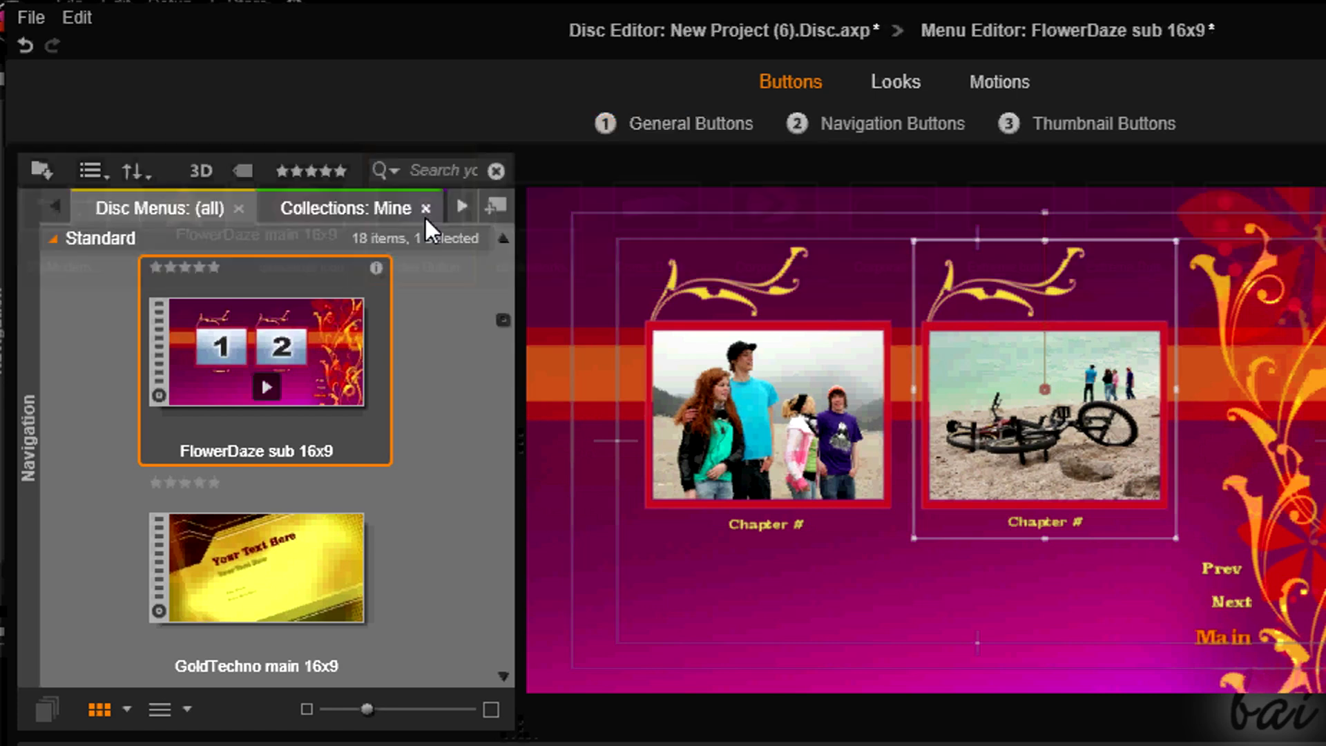
pyautogui.moveTo(979, 446); pyautogui.dragTo(678, 611)
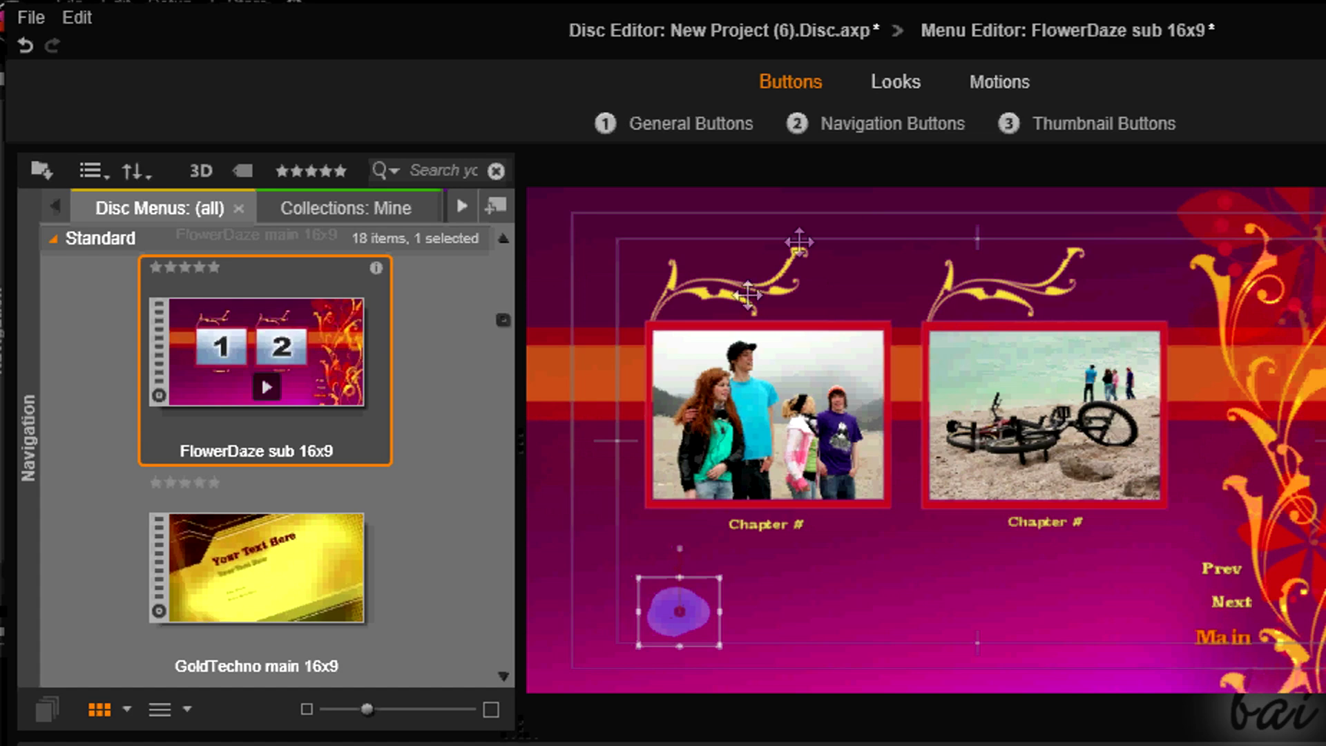
# Place a 70sStripes1 arrow navigation button on the menu
pyautogui.click(891, 122)
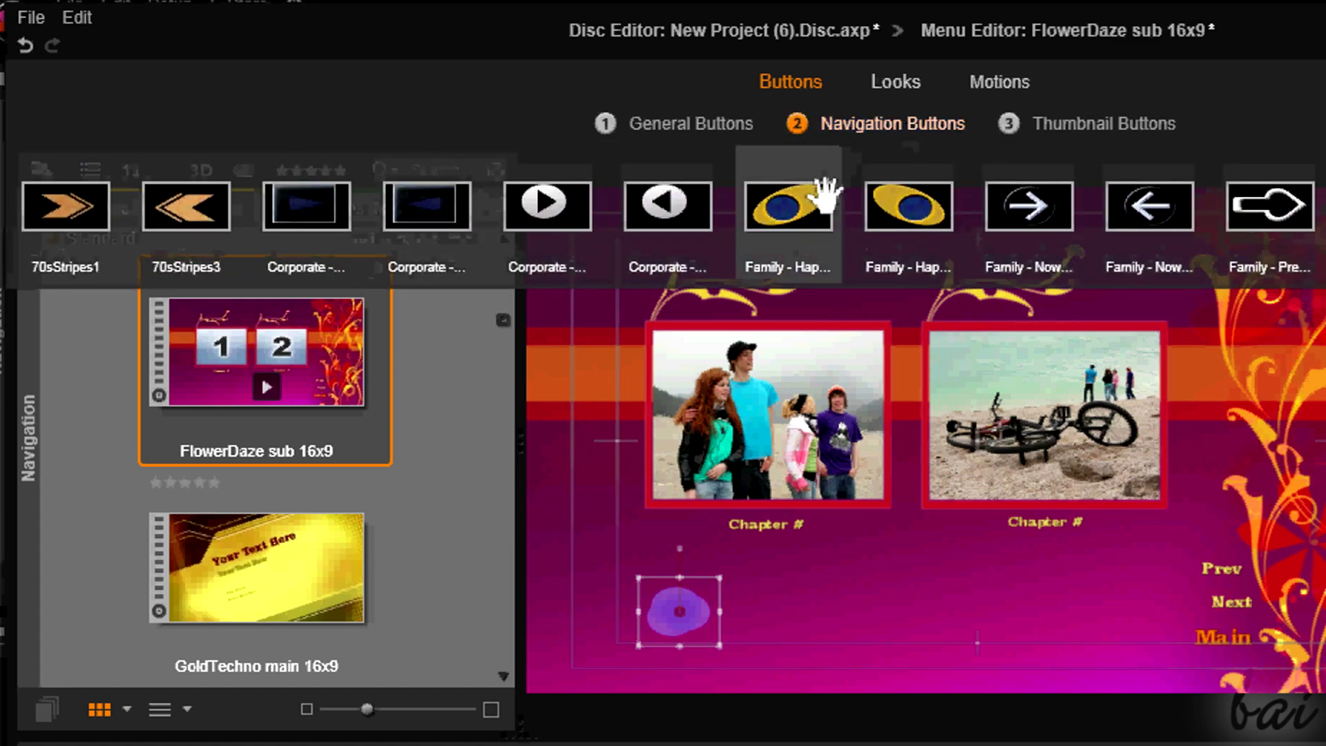
pyautogui.click(94, 237)
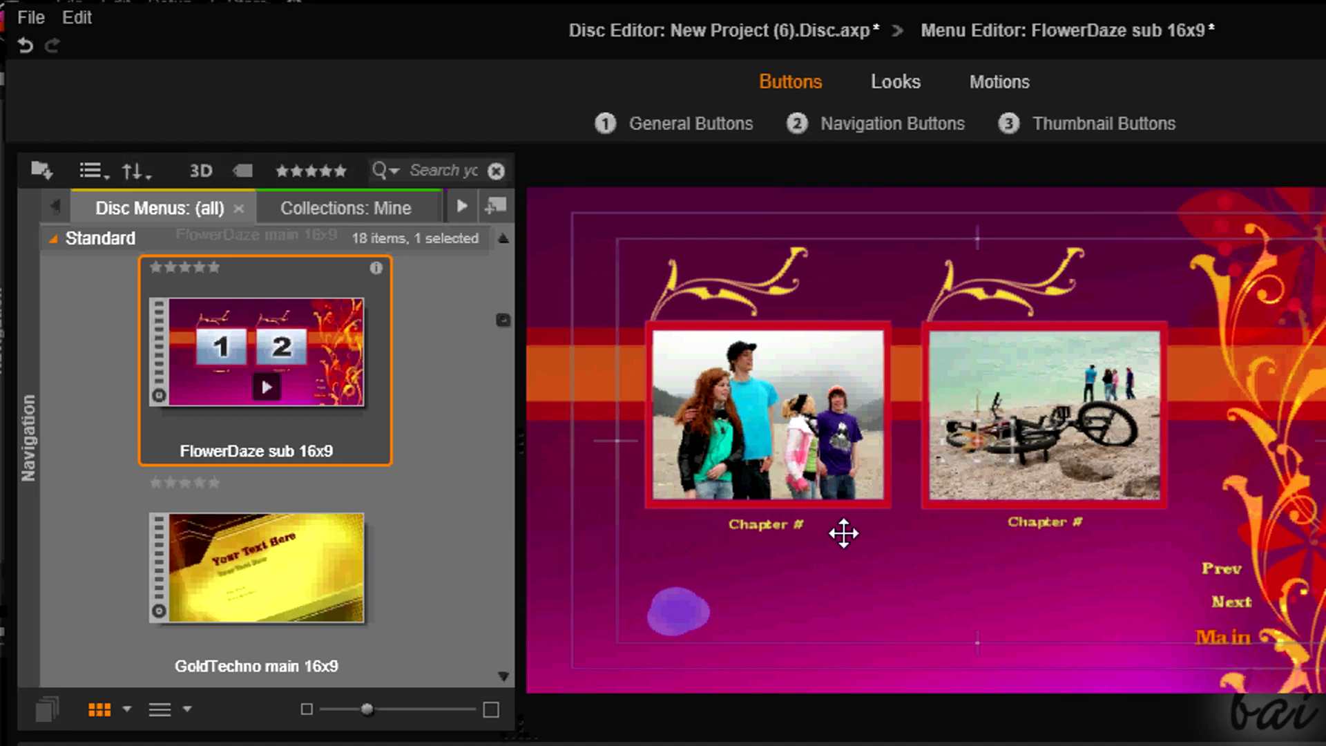
pyautogui.click(764, 618)
pyautogui.moveTo(763, 617); pyautogui.dragTo(768, 615)
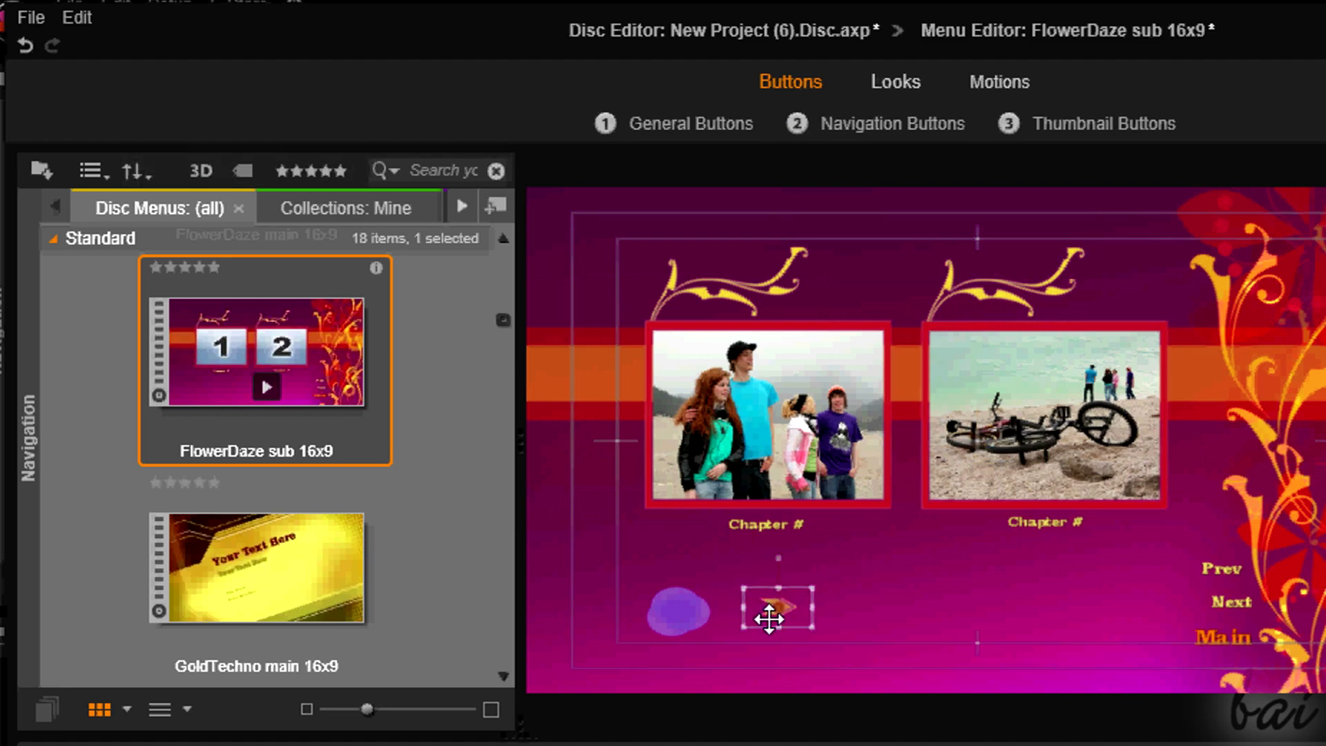
# Apply the 70sStripes2 thumbnail frame to the second chapter picture and move C1 earlier
pyautogui.click(1090, 119)
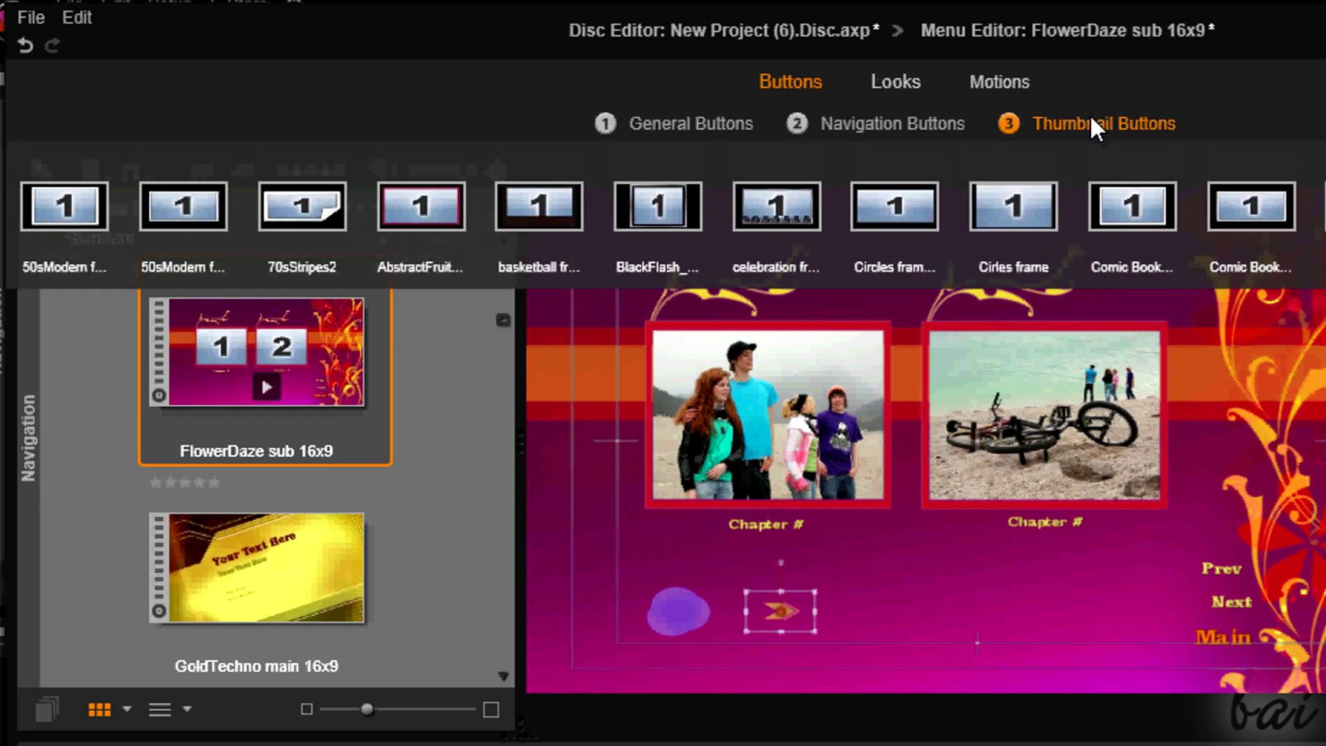
pyautogui.click(333, 223)
pyautogui.moveTo(333, 223); pyautogui.dragTo(932, 353)
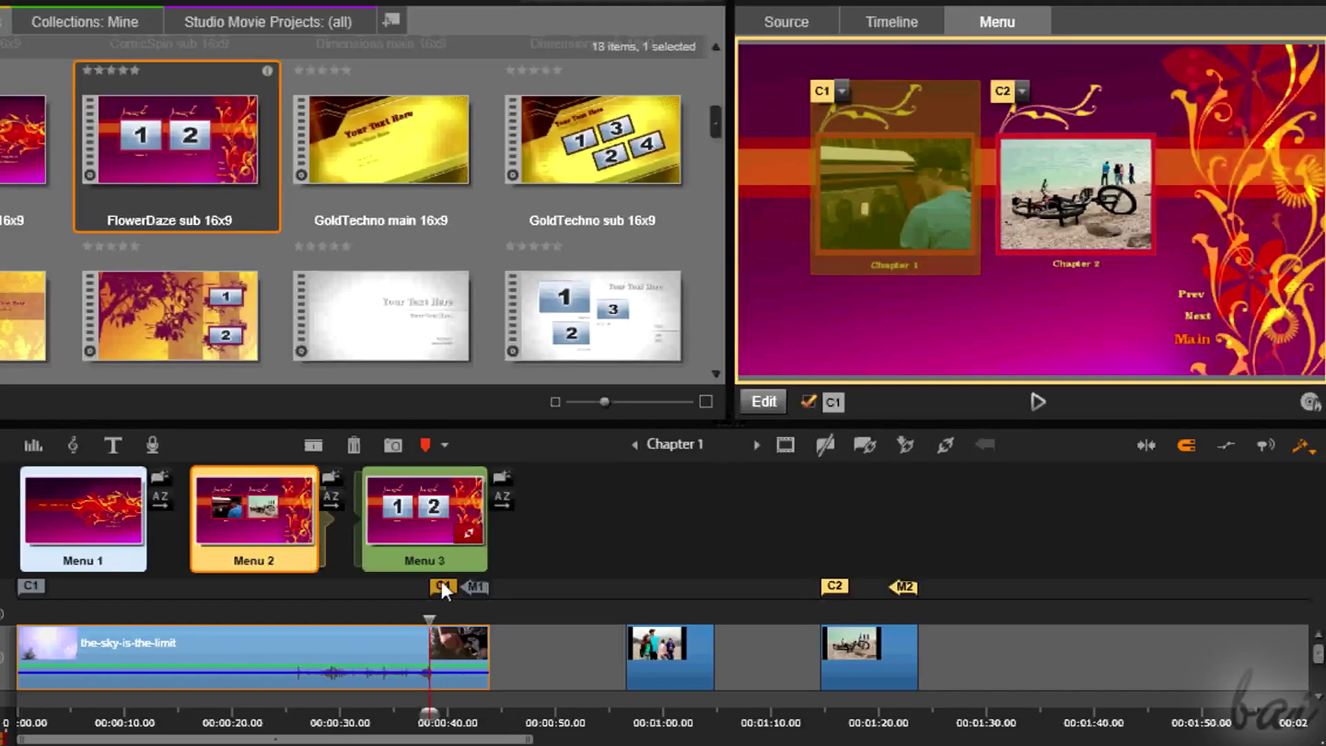
pyautogui.moveTo(443, 586); pyautogui.dragTo(371, 590)
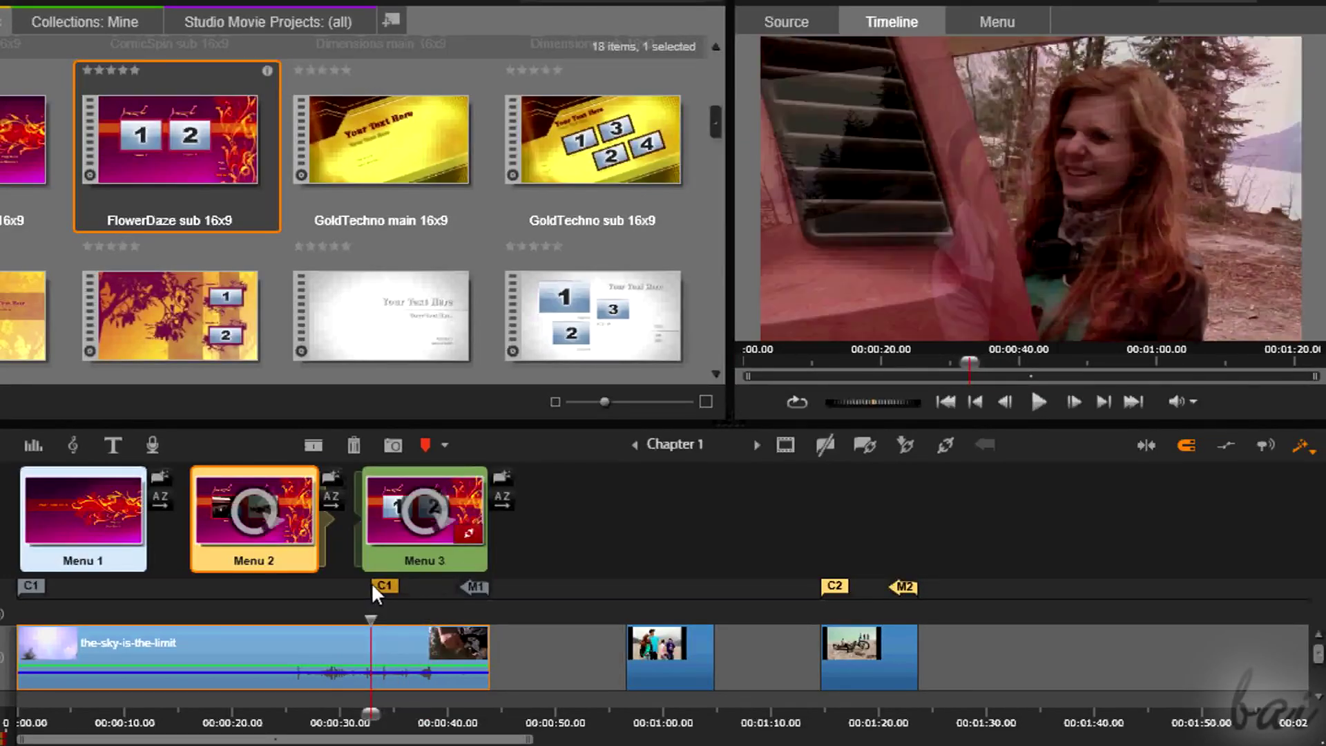
pyautogui.click(997, 22)
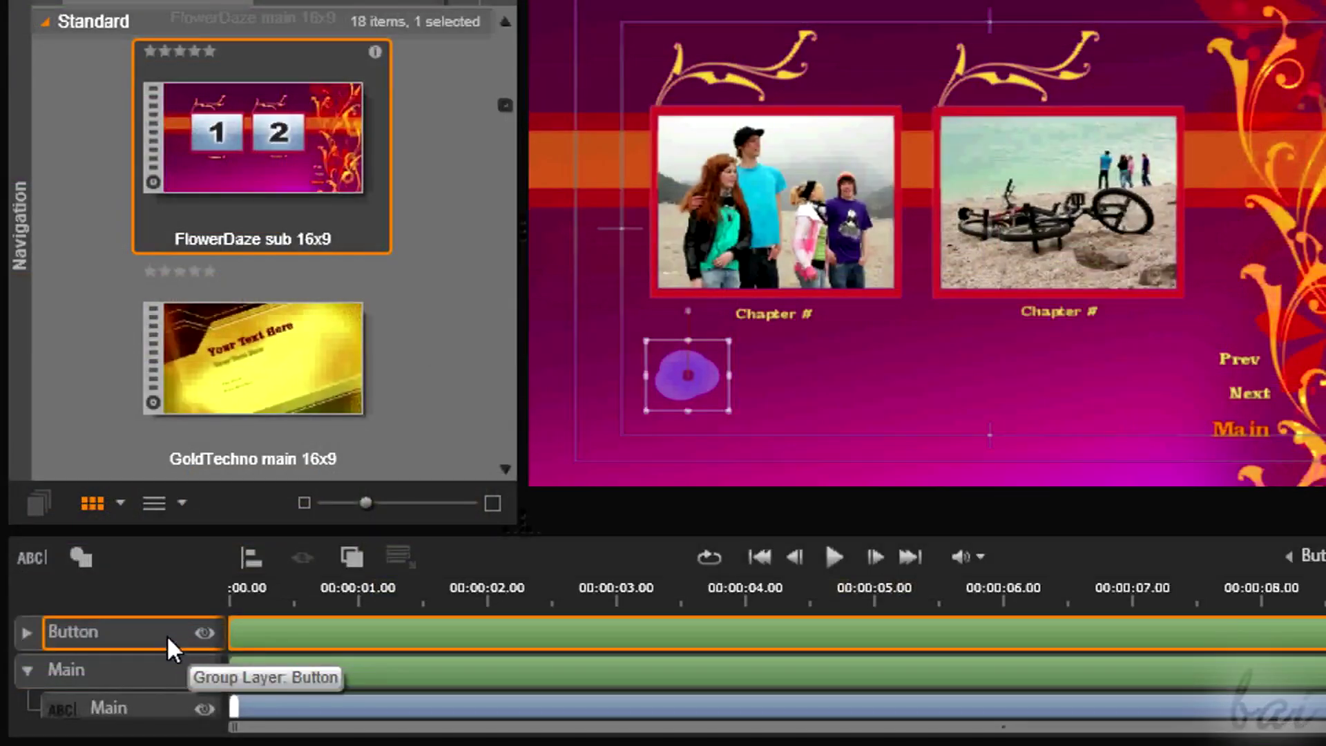
# Nest a new text layer in the purple circle's Button group and nudge the group
pyautogui.click(26, 633)
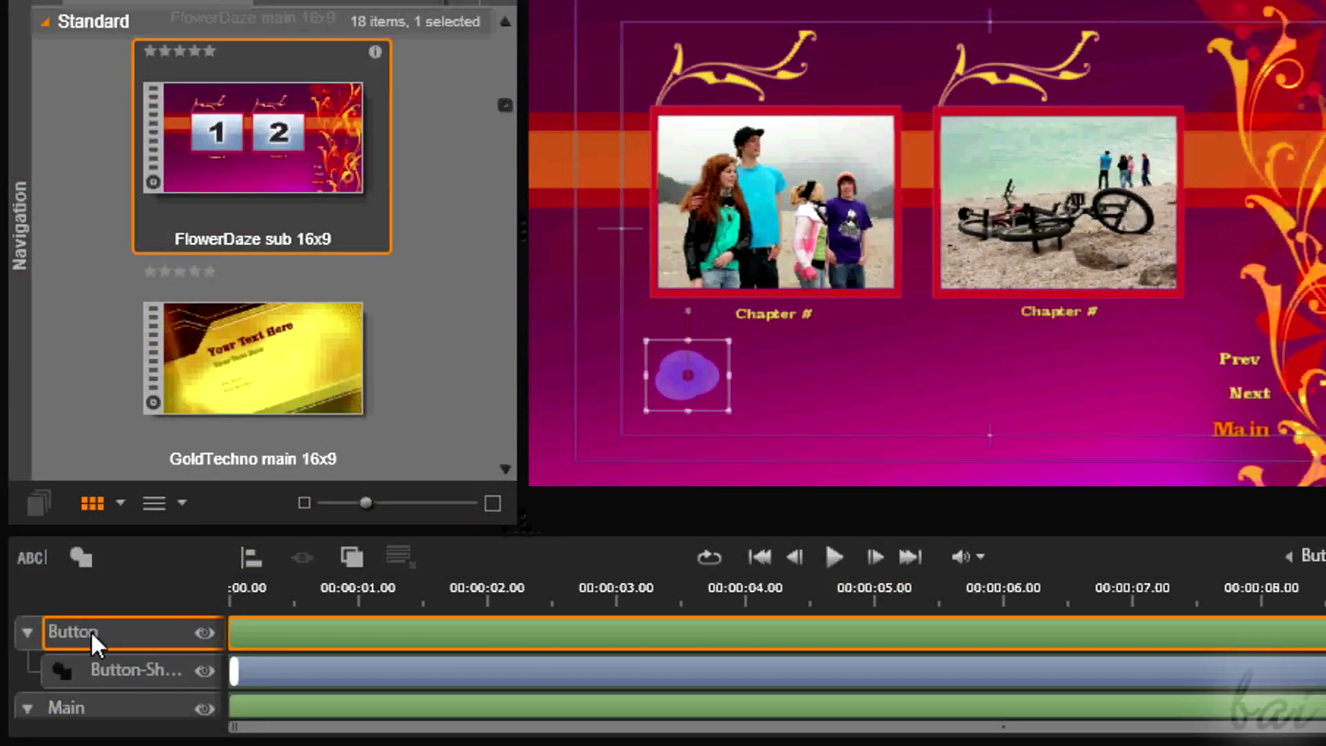
pyautogui.click(33, 558)
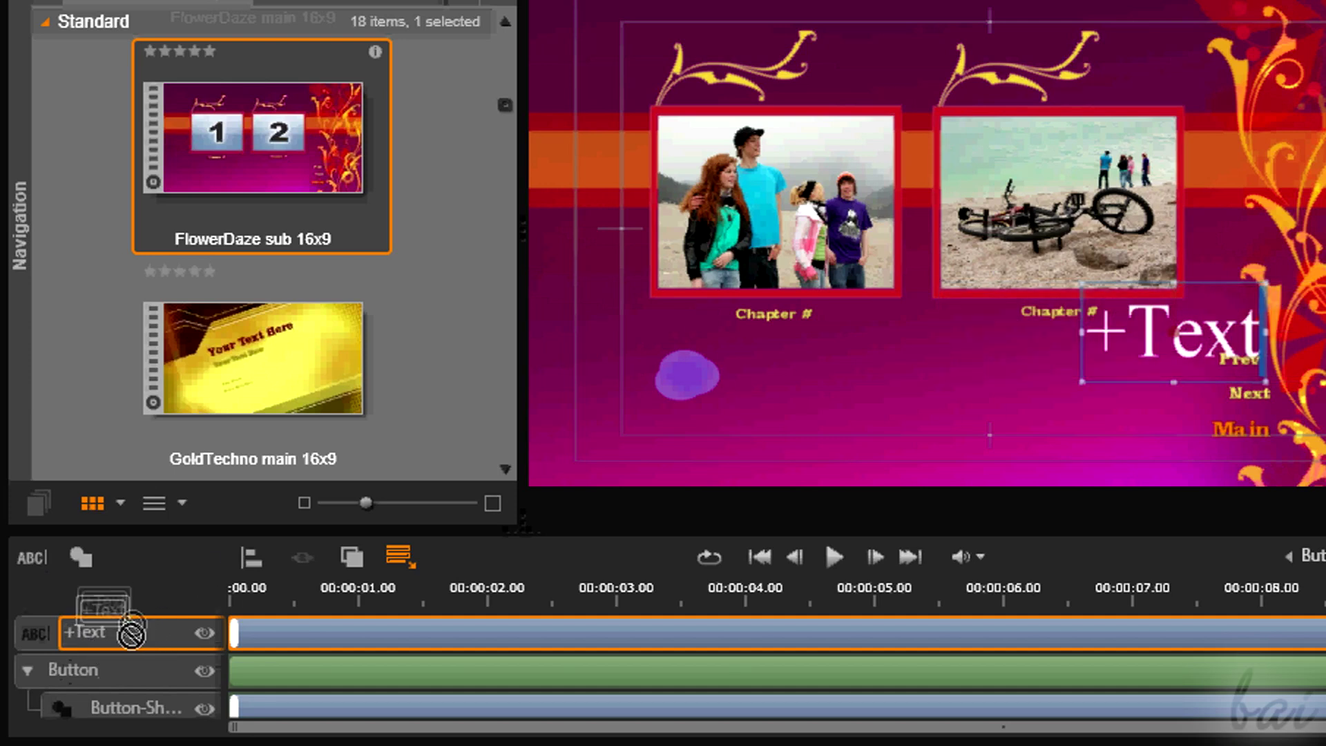
pyautogui.moveTo(135, 623); pyautogui.dragTo(128, 660)
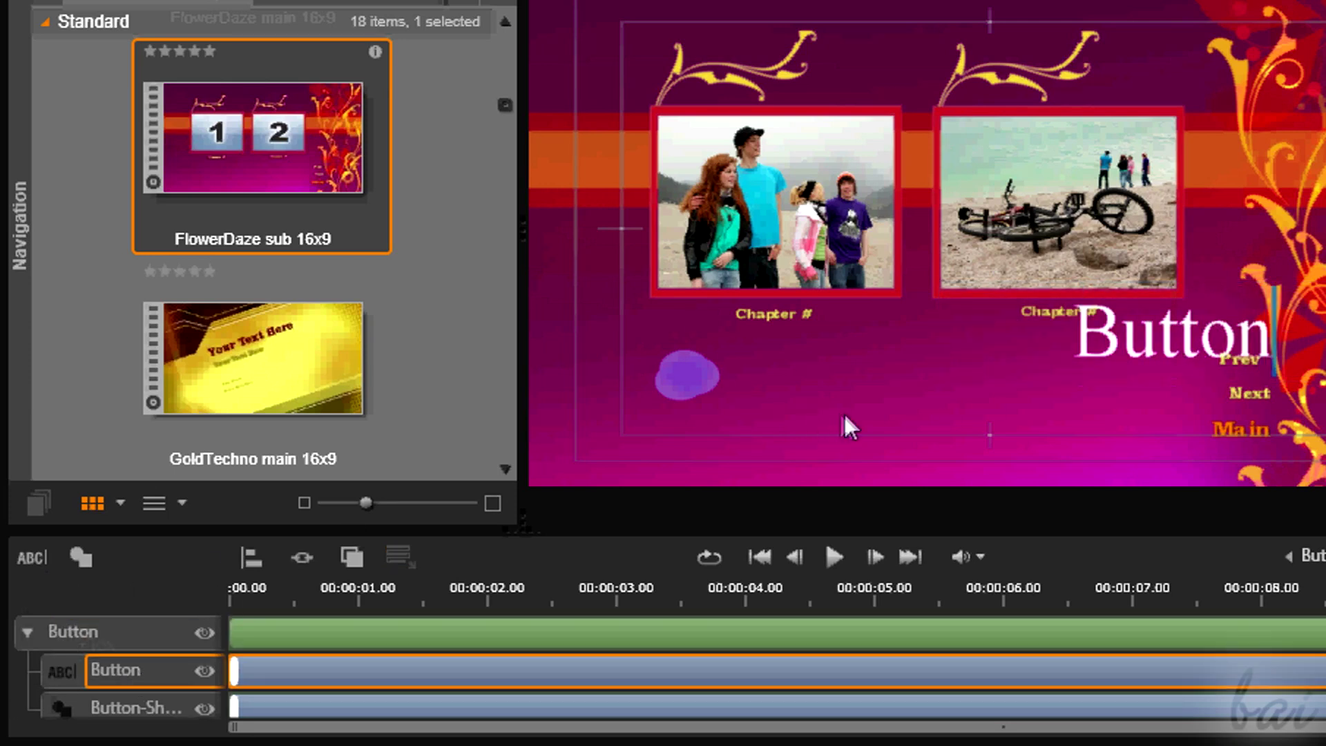
pyautogui.click(680, 377)
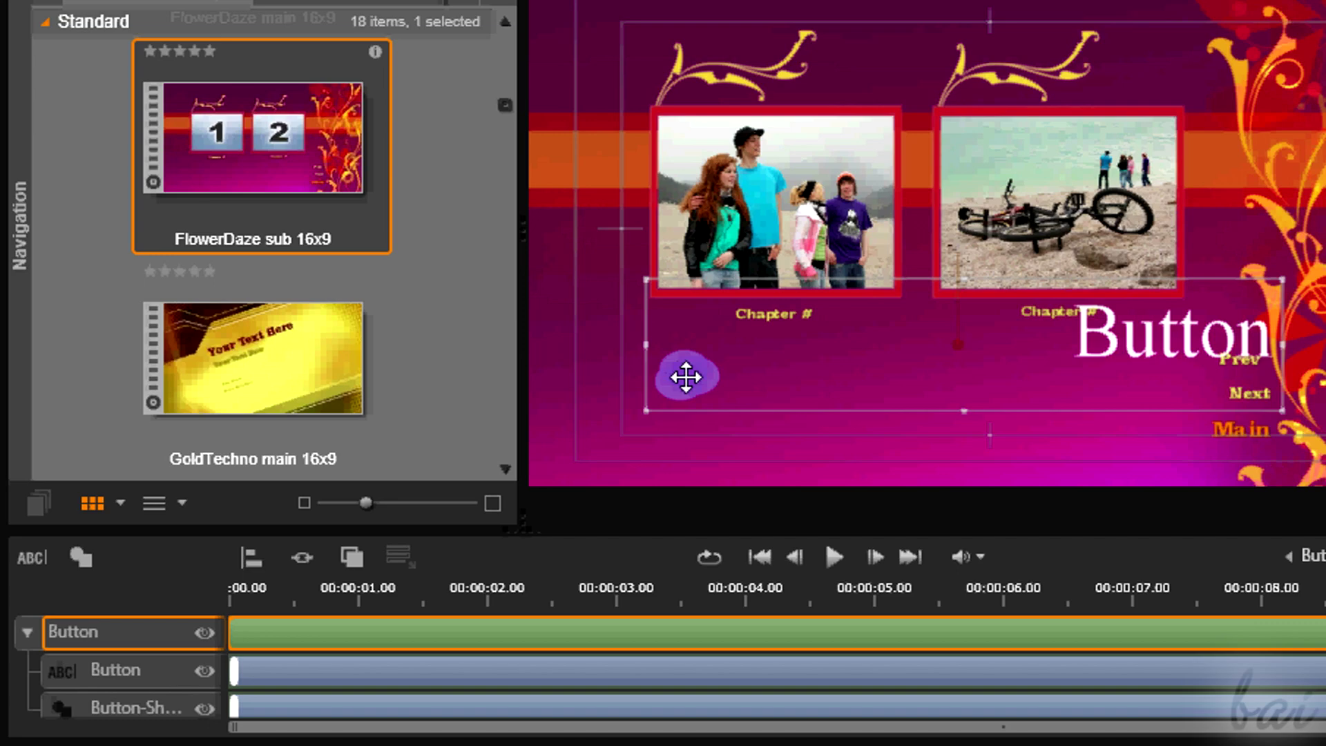
pyautogui.moveTo(687, 377)
pyautogui.mouseDown()
pyautogui.moveTo(645, 403)
pyautogui.moveTo(679, 383)
pyautogui.mouseUp()
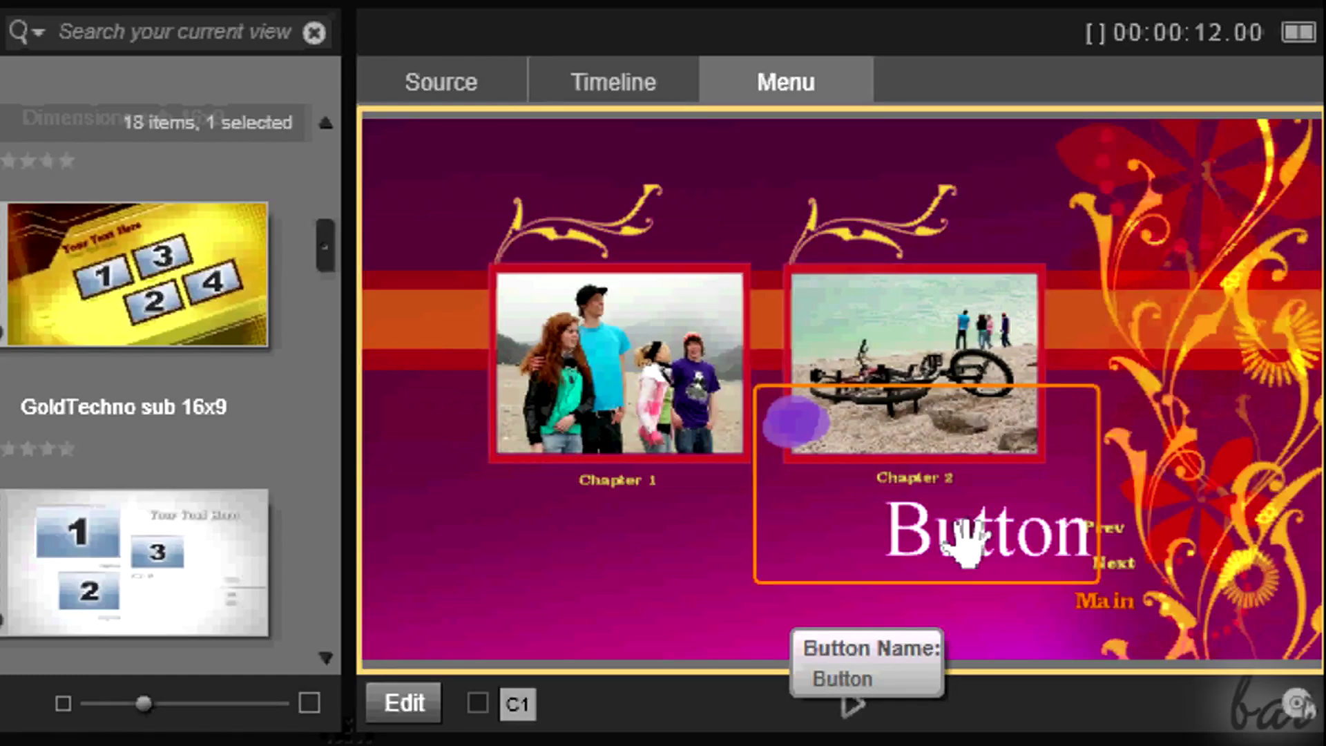
pyautogui.click(859, 538)
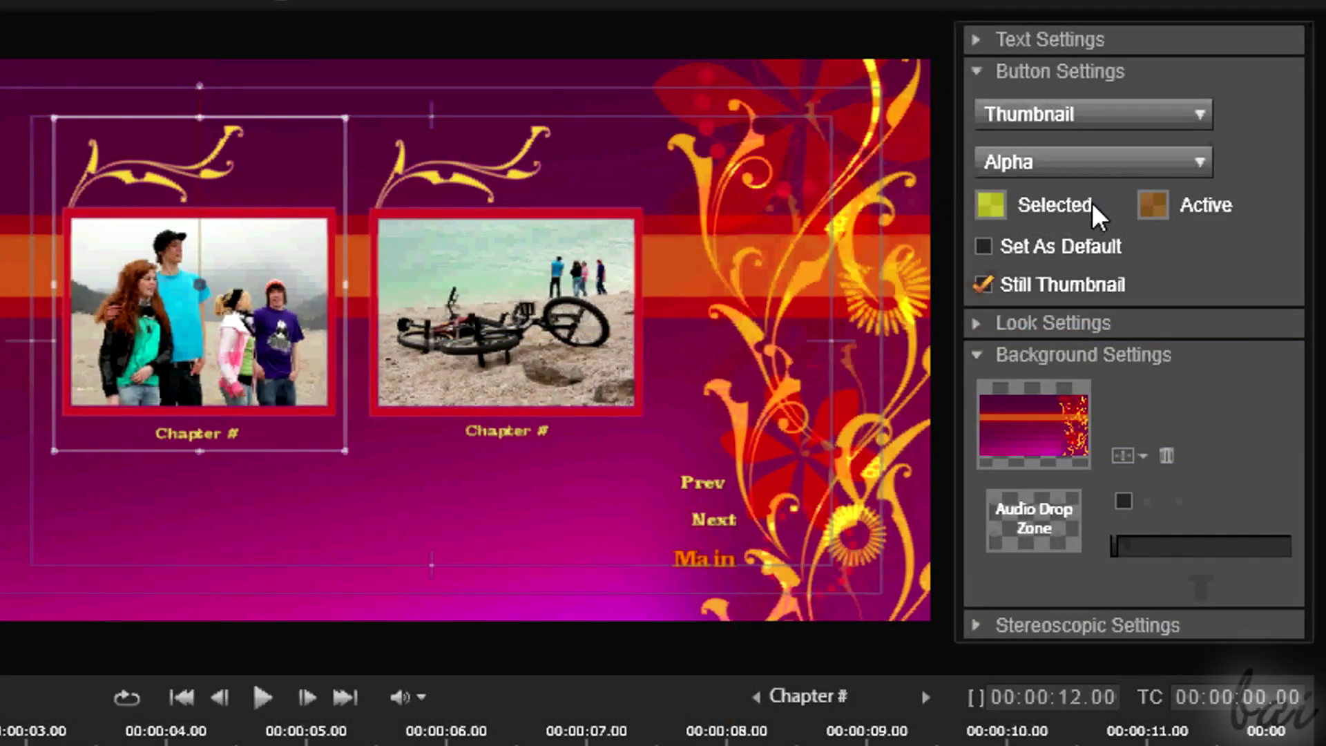
# Apply a new selected-button highlight colour and check it on Chapter 1
pyautogui.click(989, 205)
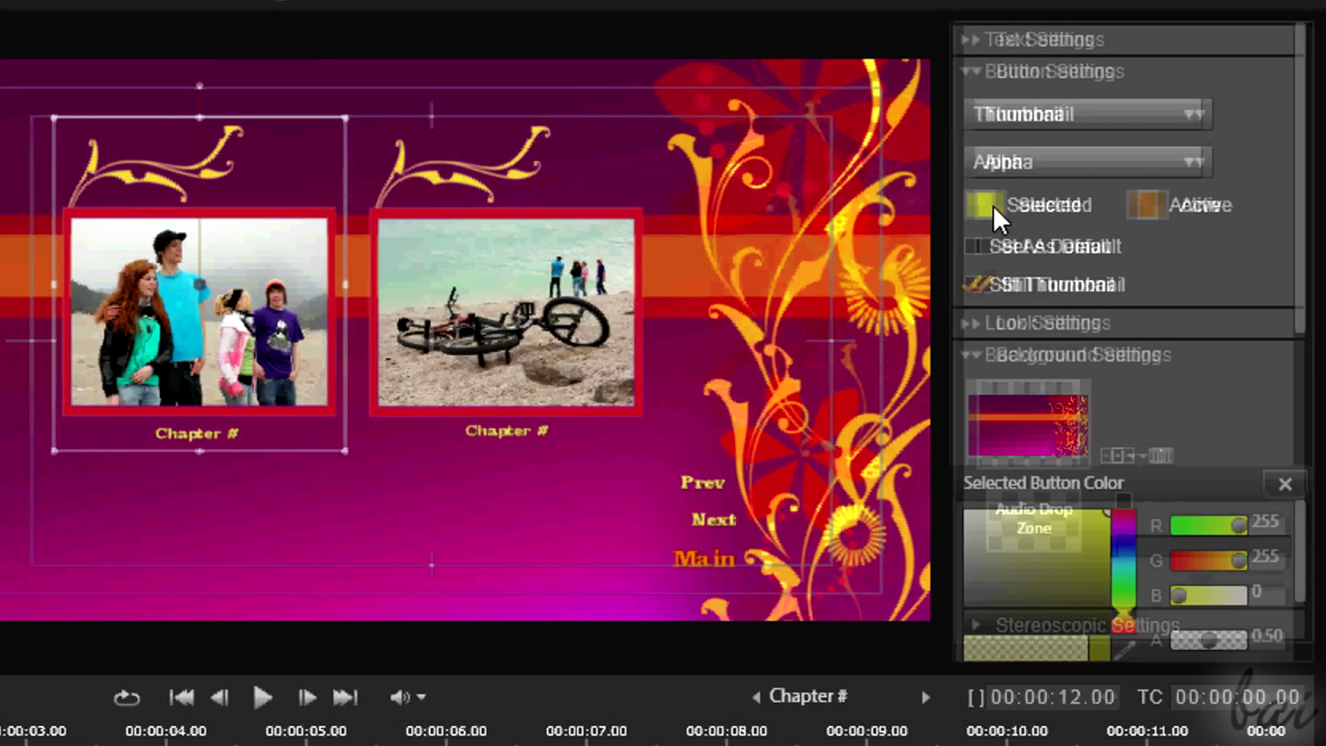
pyautogui.click(945, 612)
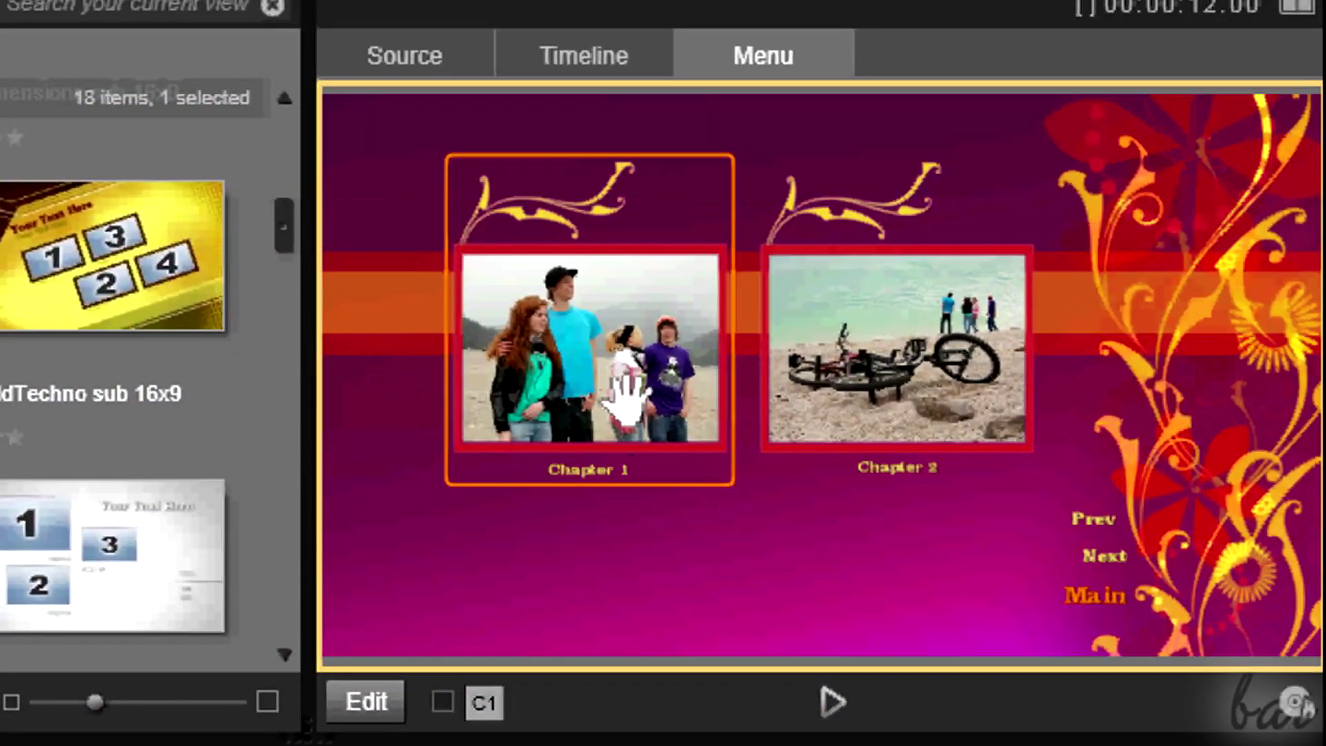
pyautogui.click(625, 385)
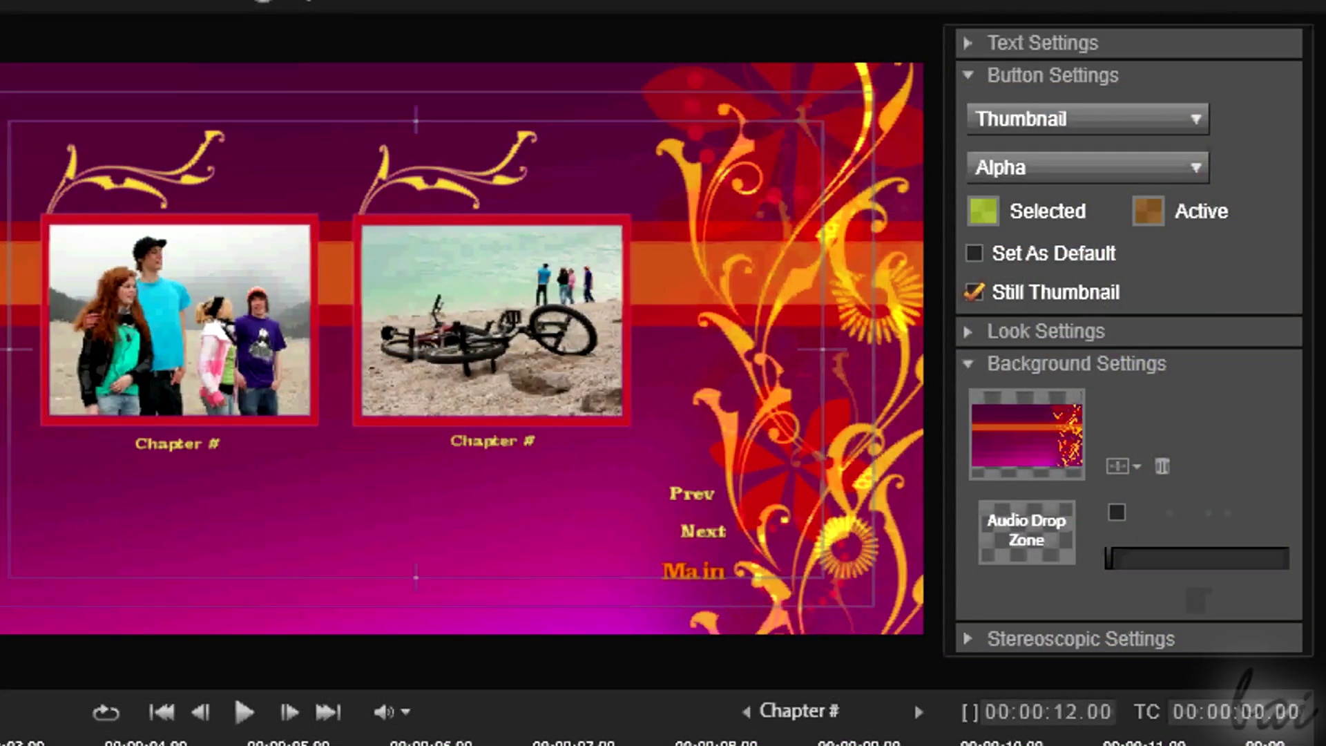
# Make Prev a Normal button and show chapter link badges
pyautogui.click(692, 494)
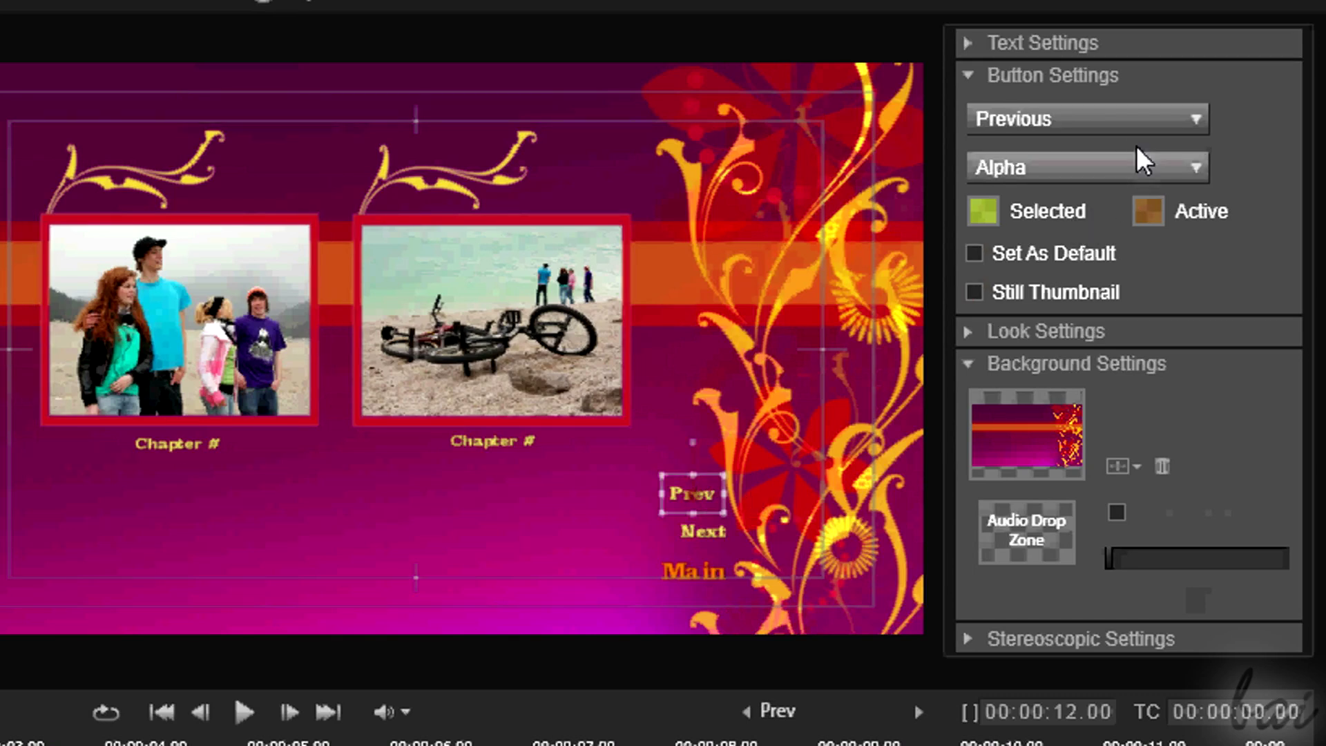
pyautogui.click(1123, 118)
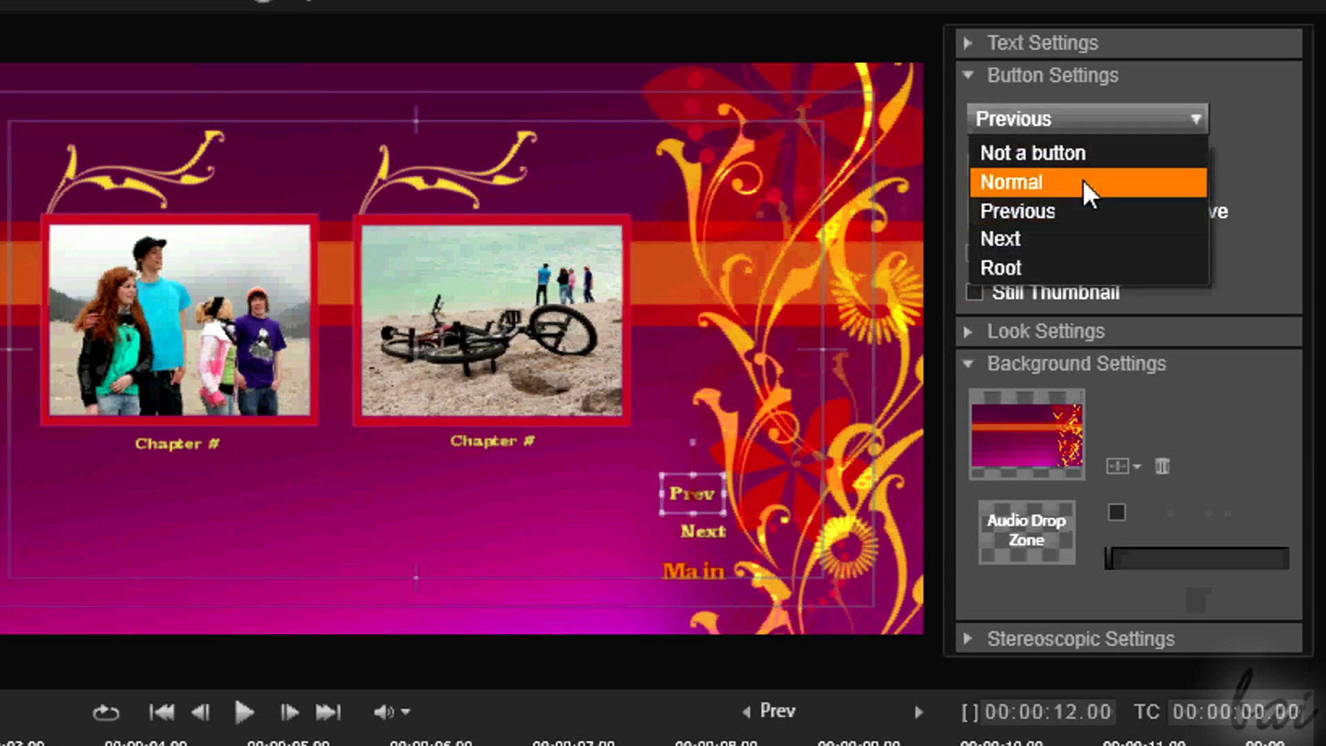
pyautogui.click(1088, 183)
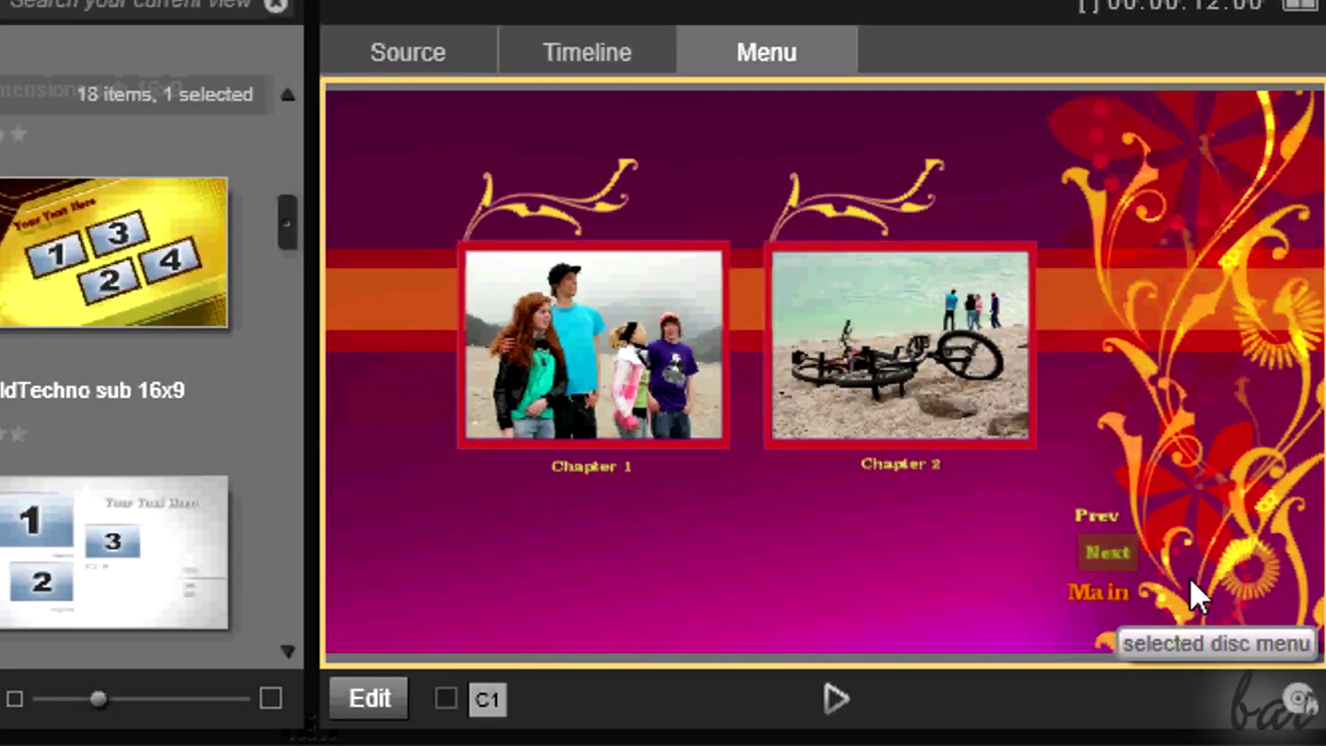
pyautogui.click(446, 698)
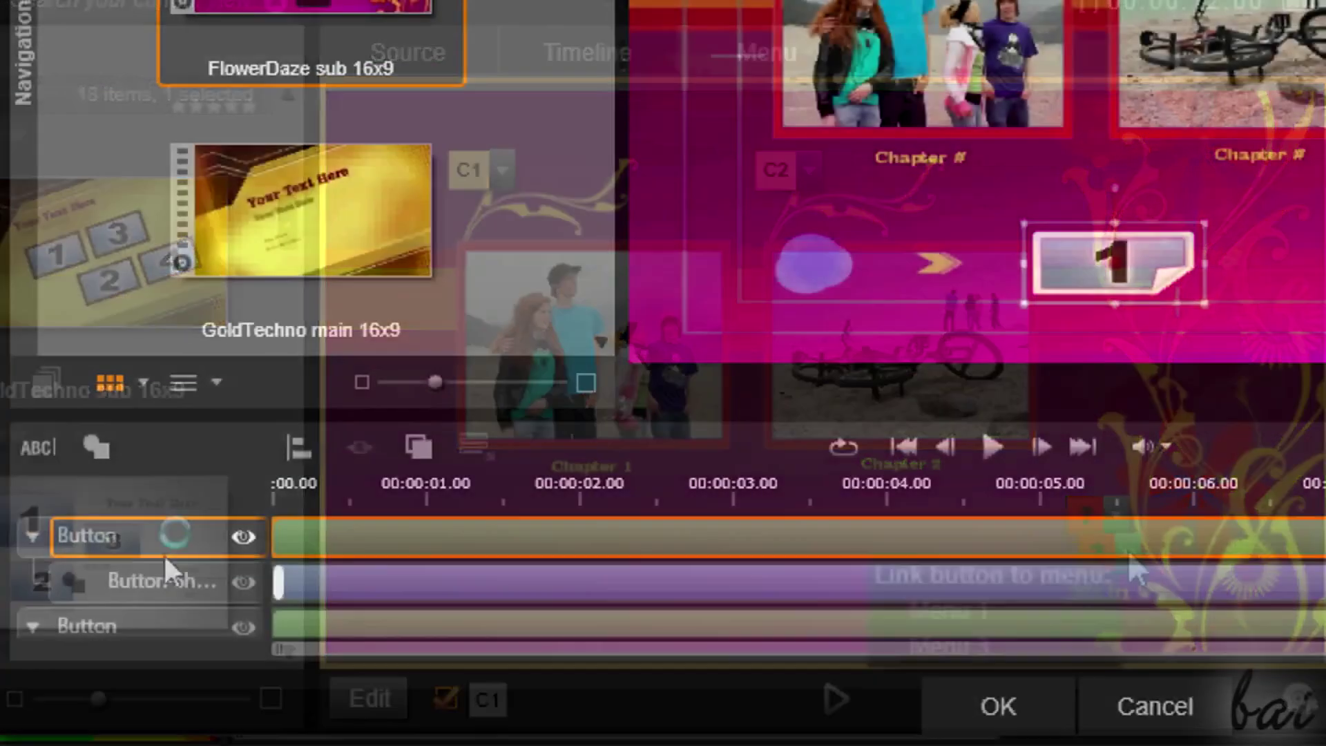
# Cut the extra purple Button layers from the layer list
pyautogui.rightClick(177, 529)
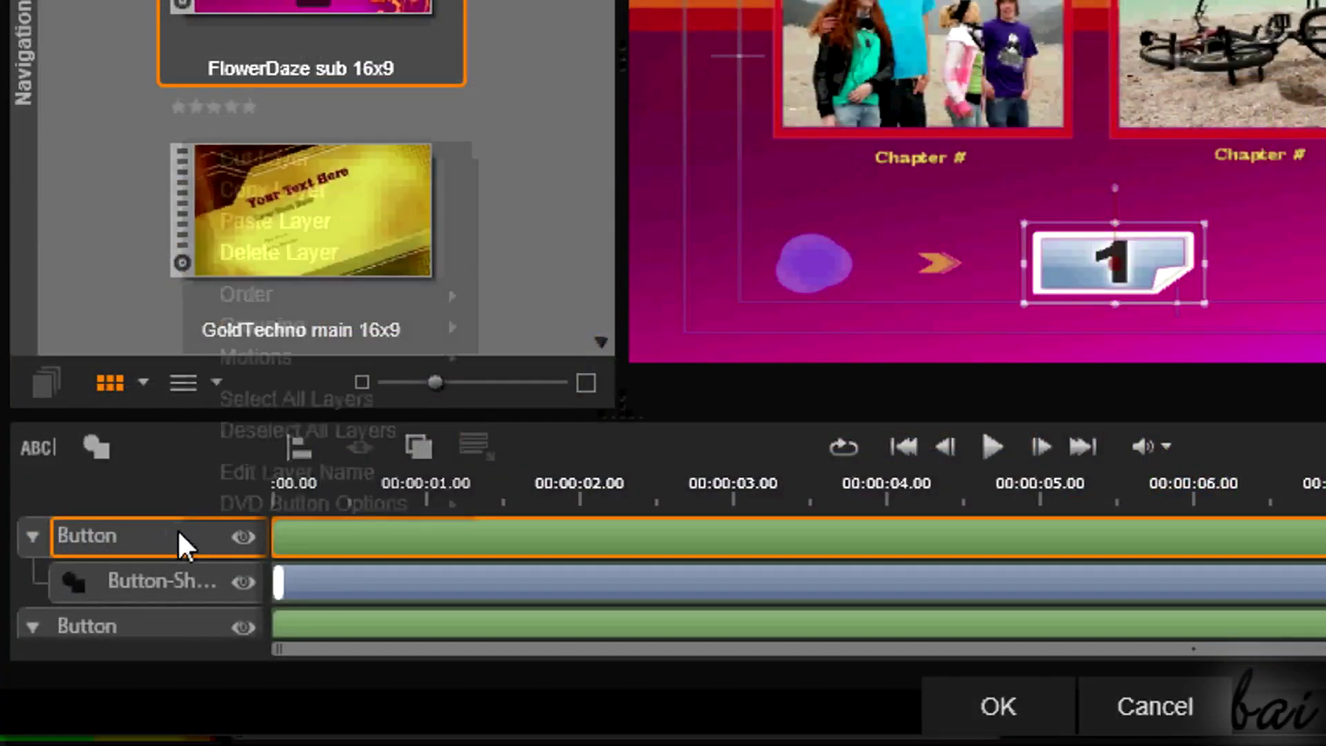
pyautogui.click(237, 166)
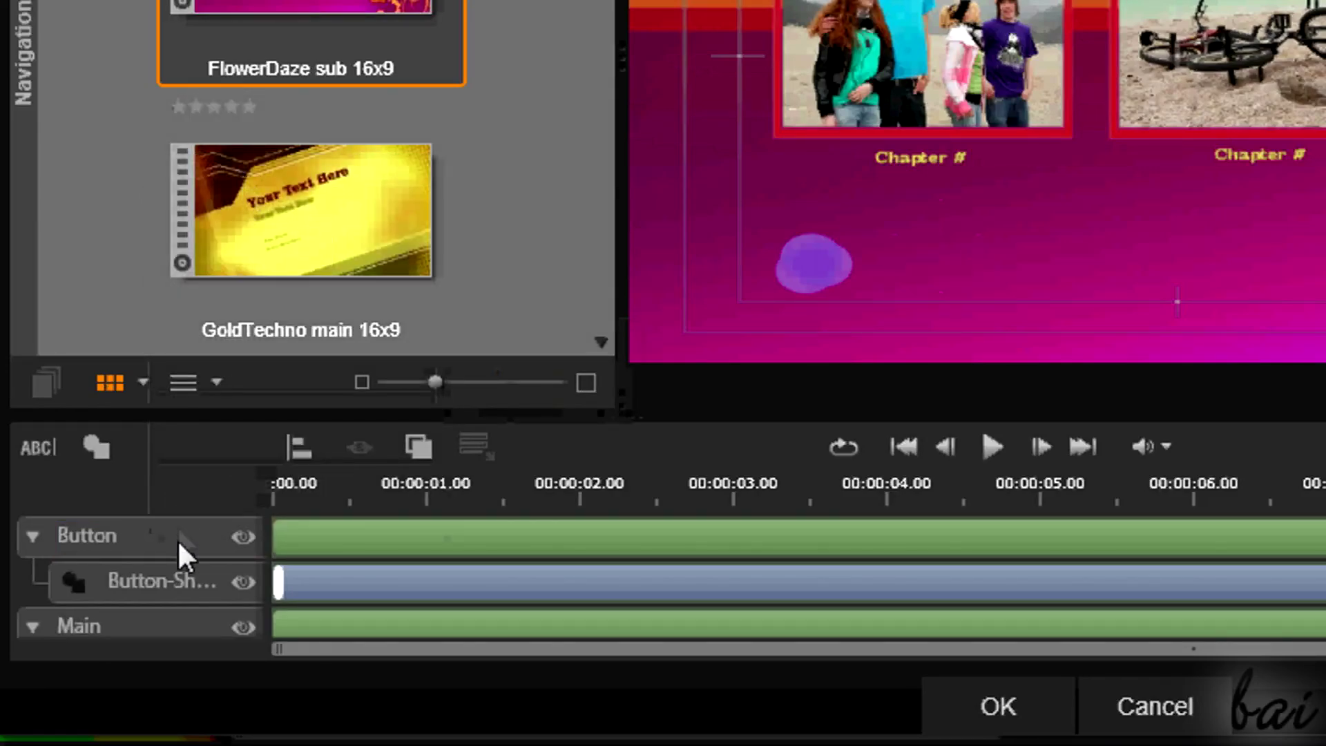
pyautogui.rightClick(145, 536)
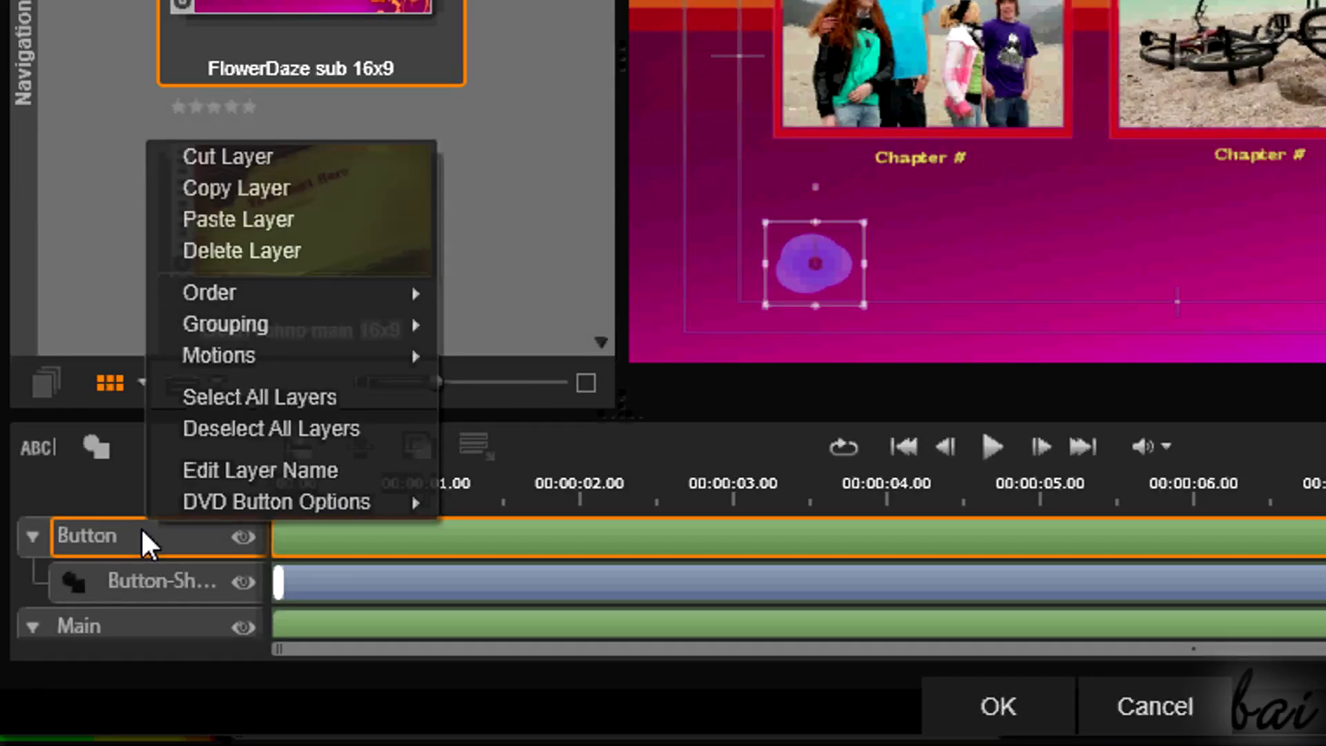
pyautogui.click(229, 155)
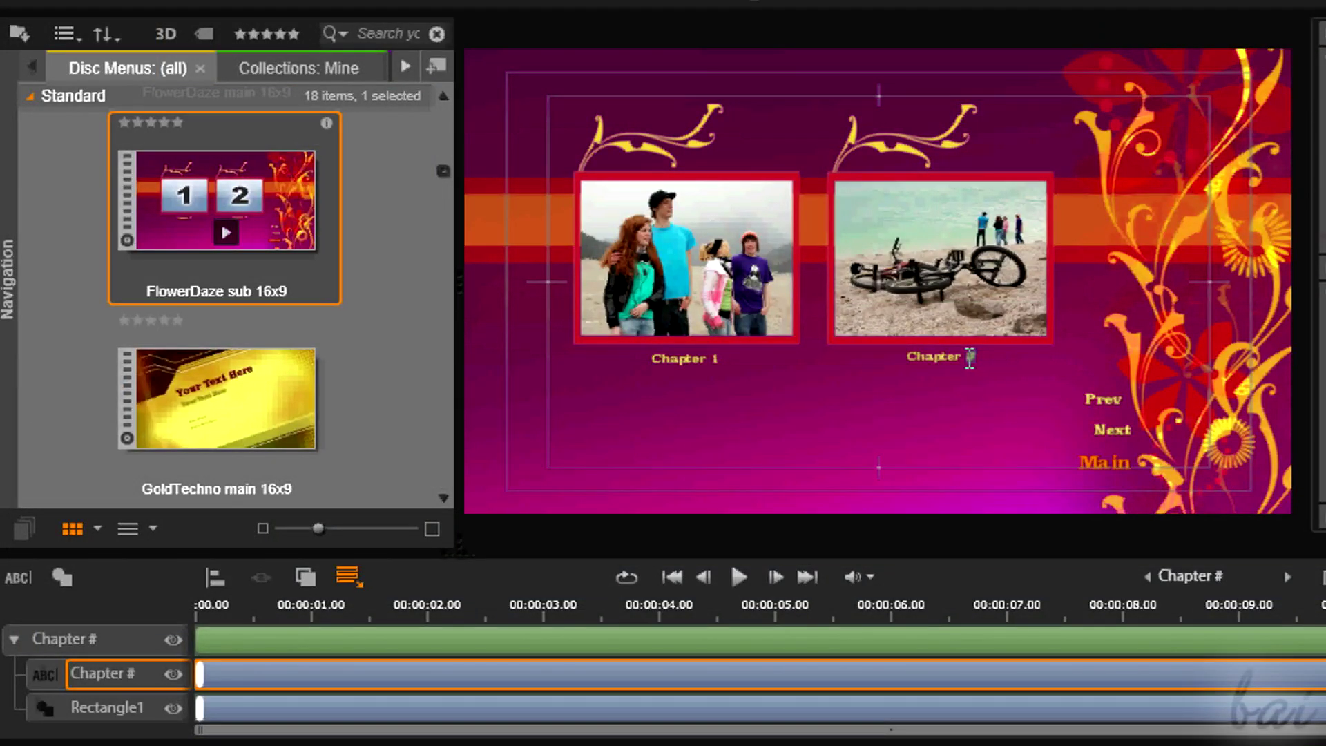
pyautogui.write('2')
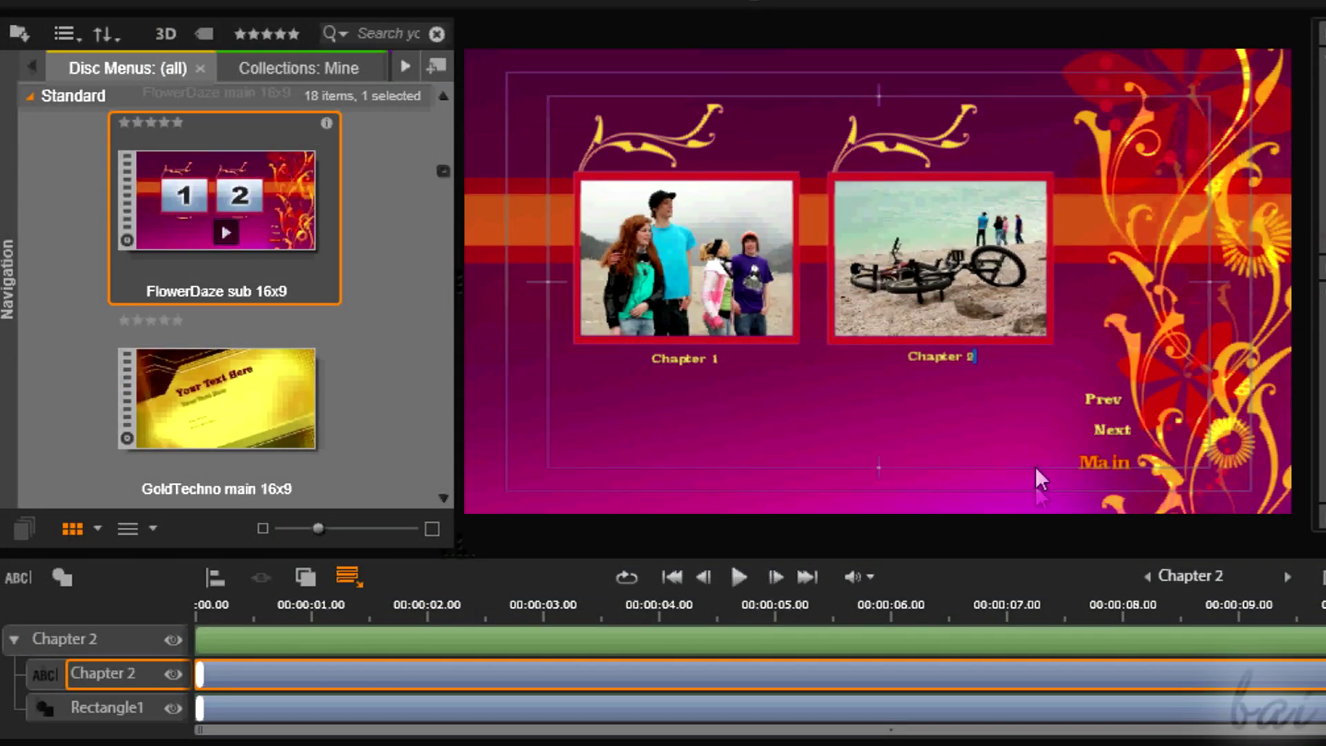
# Select Menu 2's Prev label to rename it Previous, then select Next
pyautogui.click(1103, 397)
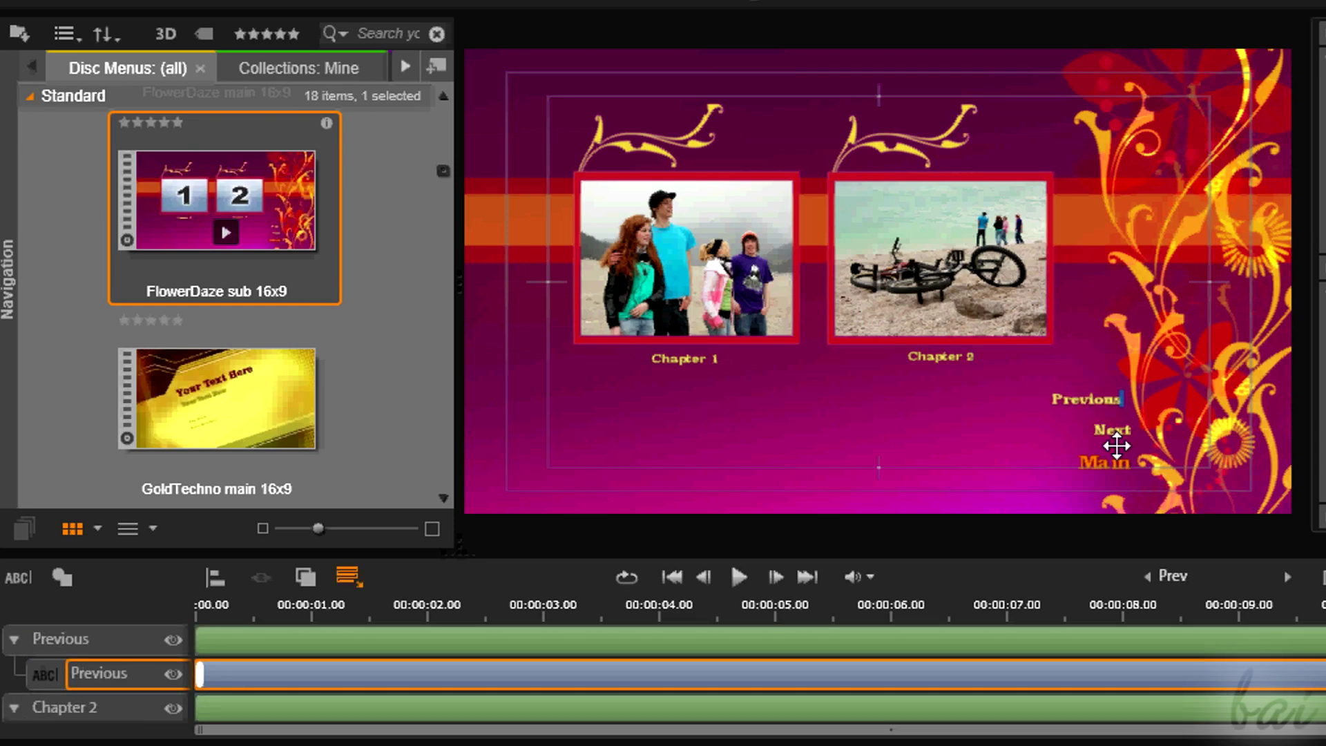
pyautogui.click(1114, 430)
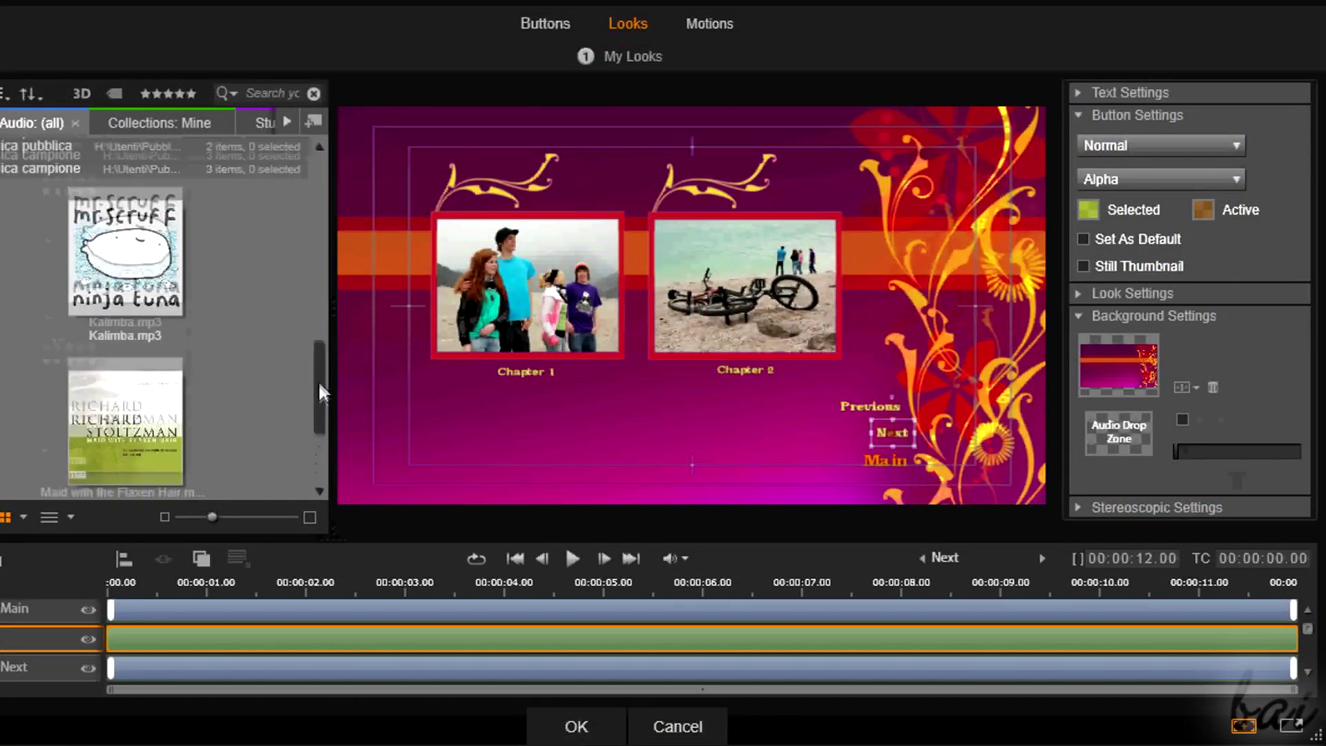
pyautogui.moveTo(318, 388); pyautogui.dragTo(311, 383)
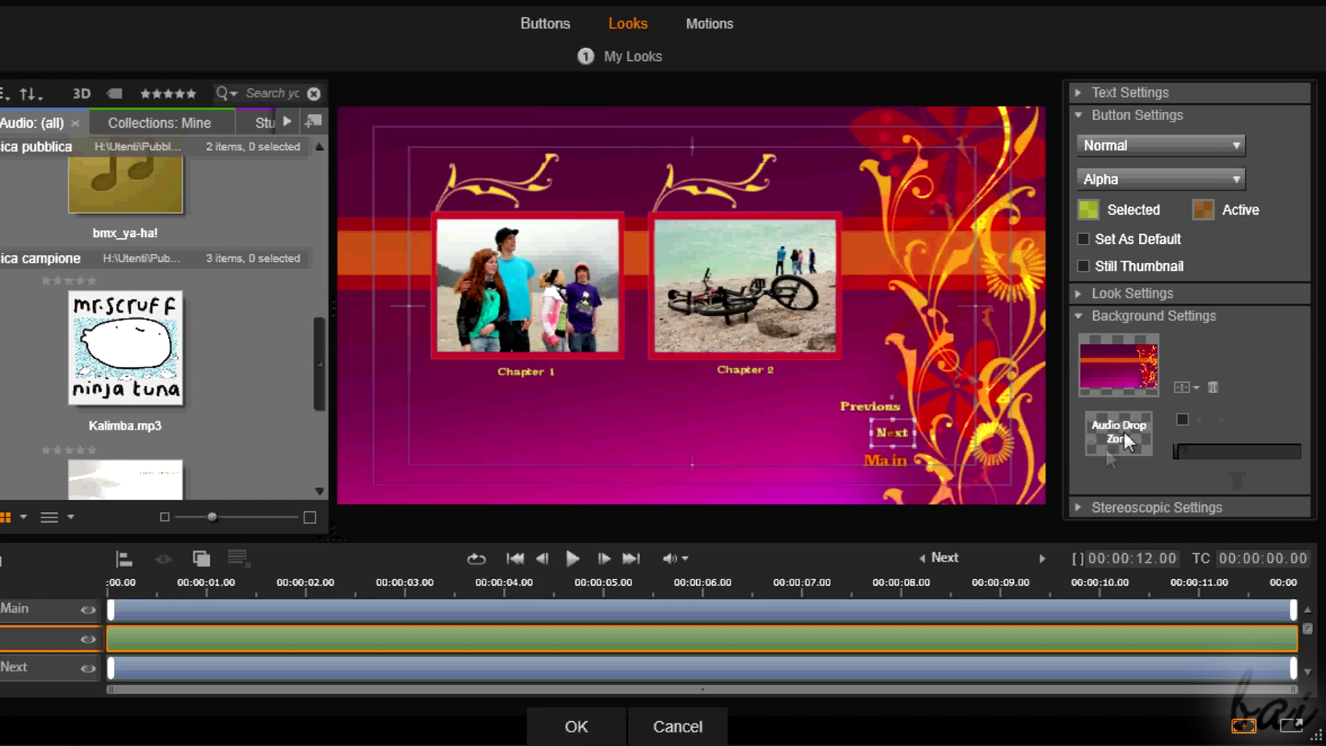
pyautogui.moveTo(125, 349)
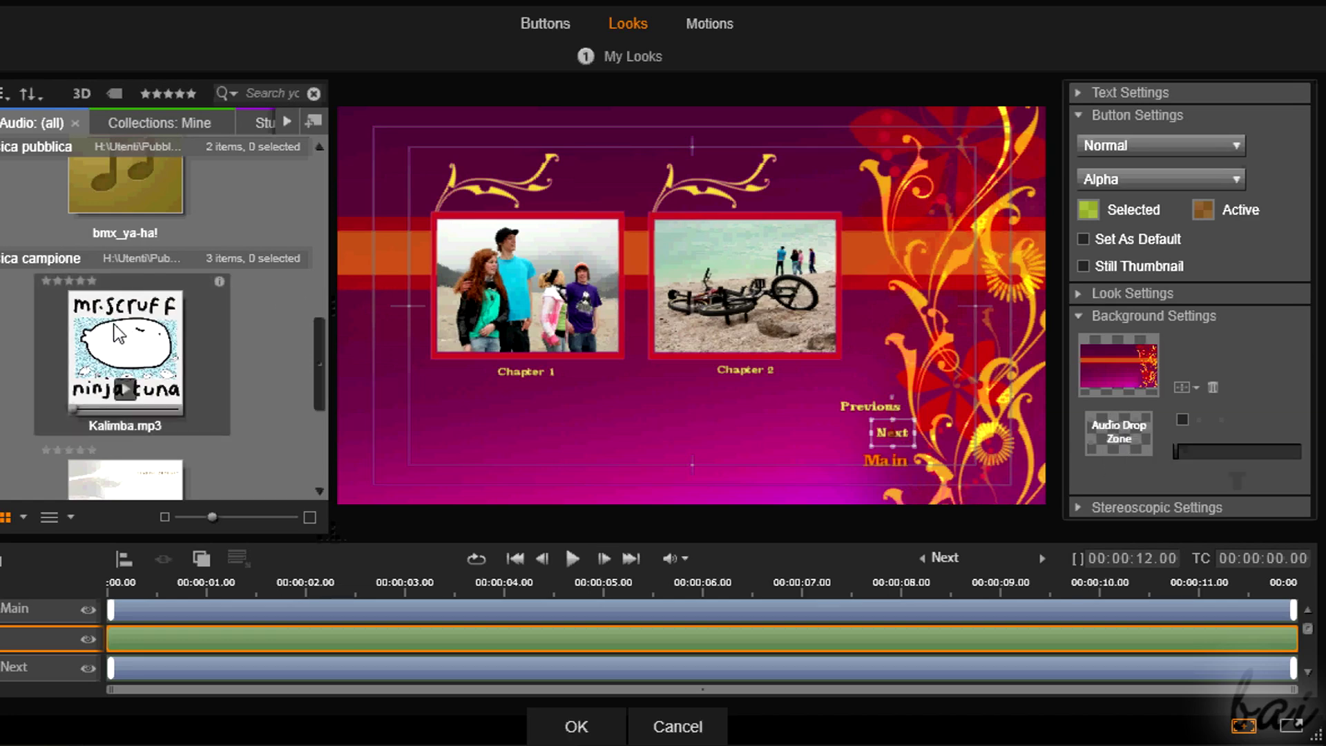
# Drop Kalimba.mp3 onto the Audio Drop Zone and open Scene Selection in the preview
pyautogui.moveTo(119, 334)
pyautogui.mouseDown()
pyautogui.moveTo(1038, 413)
pyautogui.moveTo(1116, 444)
pyautogui.mouseUp()
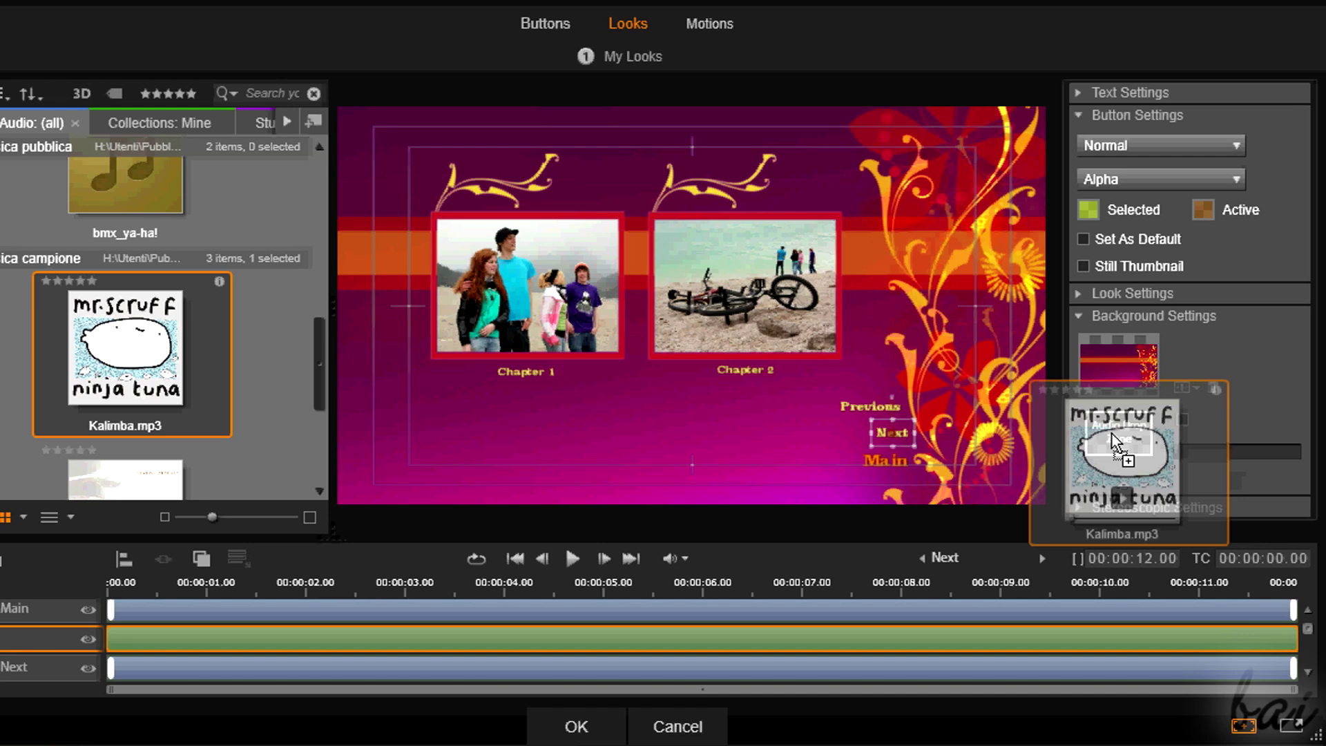
pyautogui.moveTo(1116, 444); pyautogui.dragTo(1117, 440)
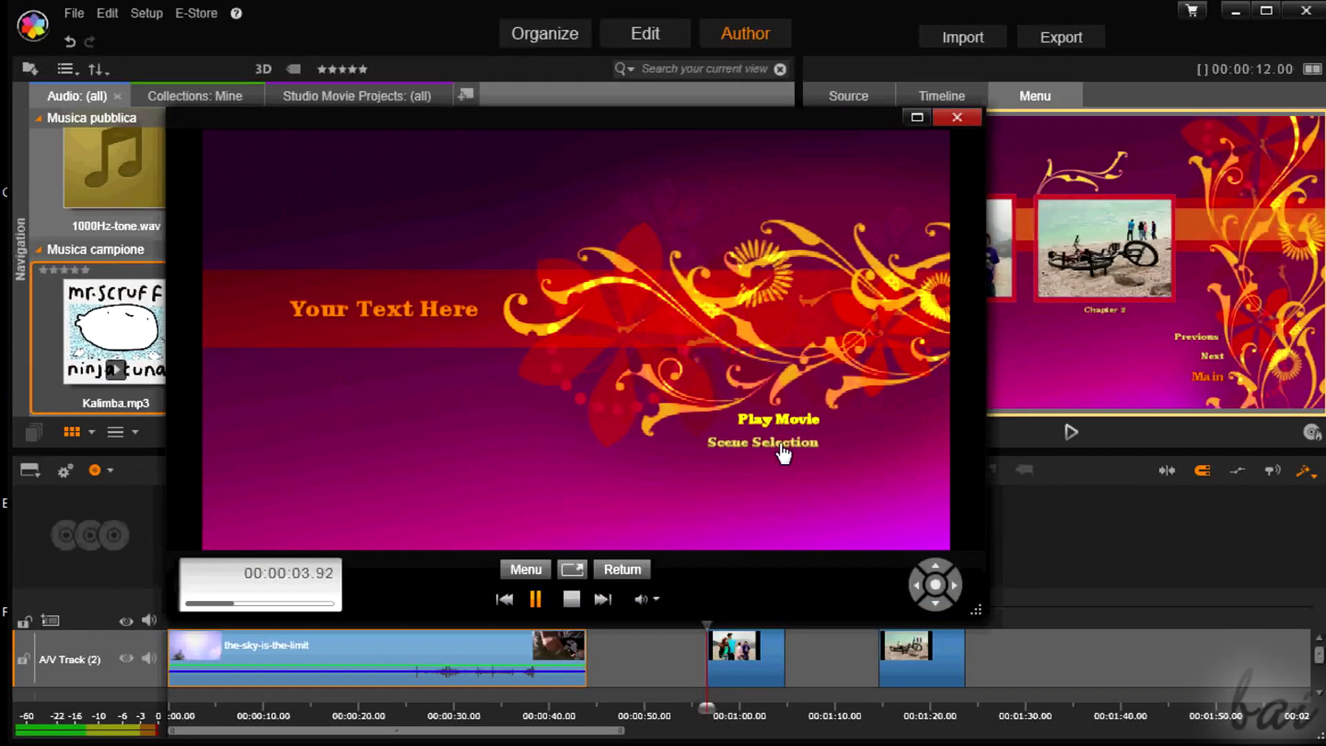
pyautogui.click(780, 443)
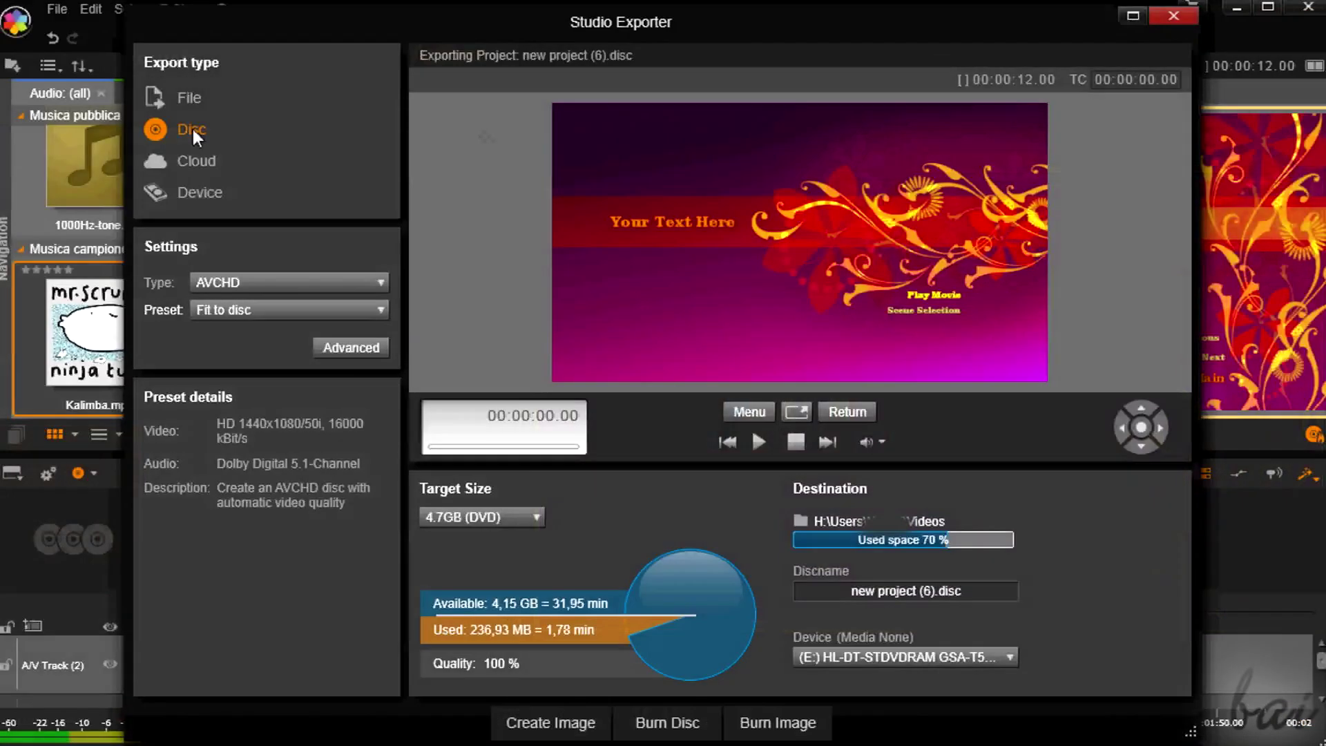
# Choose DVD, Fit to disc and a 4.7GB target, then preview Menus 1 and 2
pyautogui.click(306, 282)
pyautogui.click(286, 359)
pyautogui.click(304, 311)
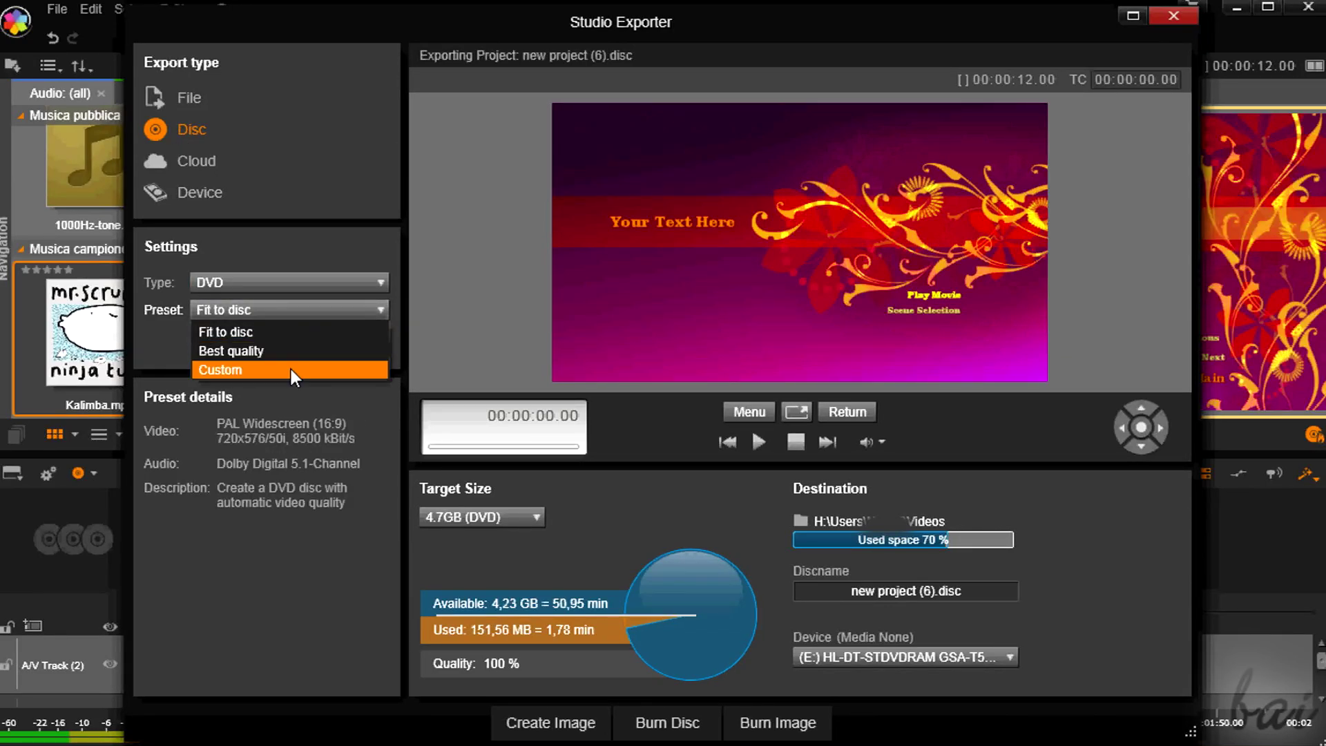
pyautogui.click(291, 322)
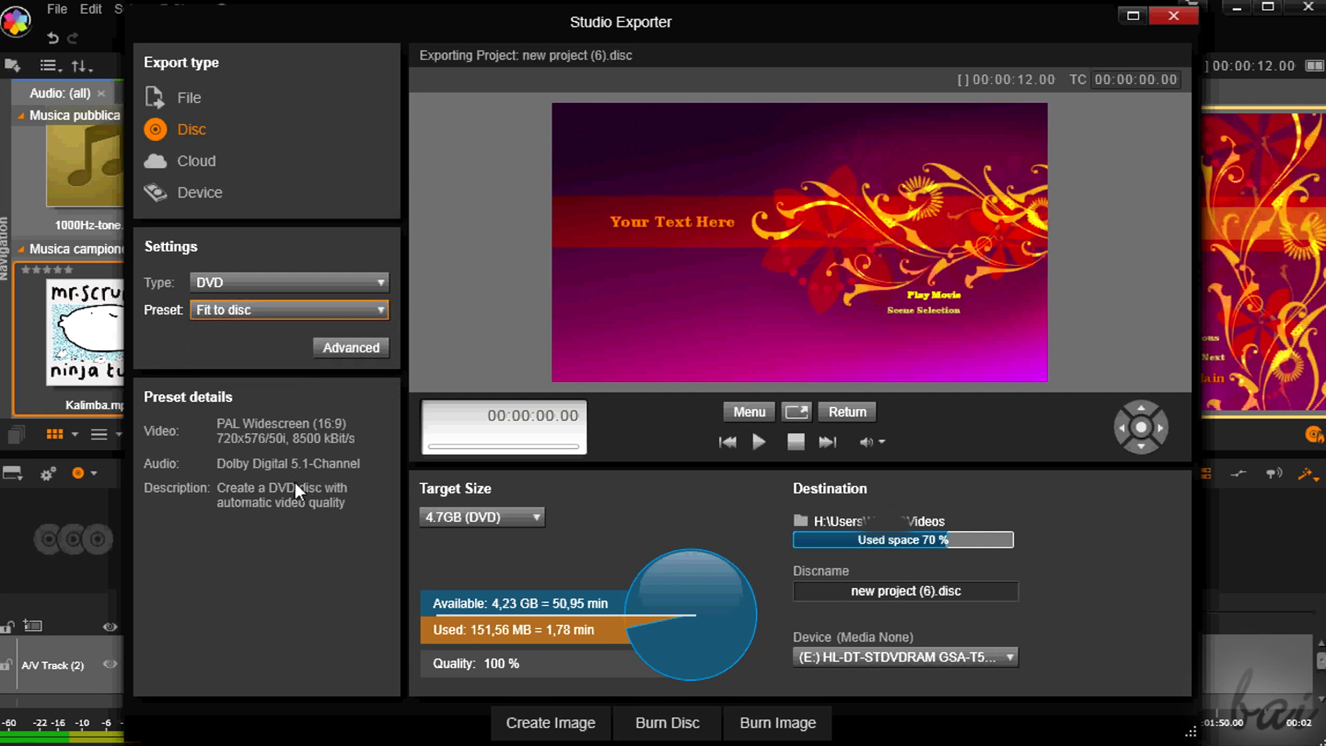
pyautogui.click(528, 517)
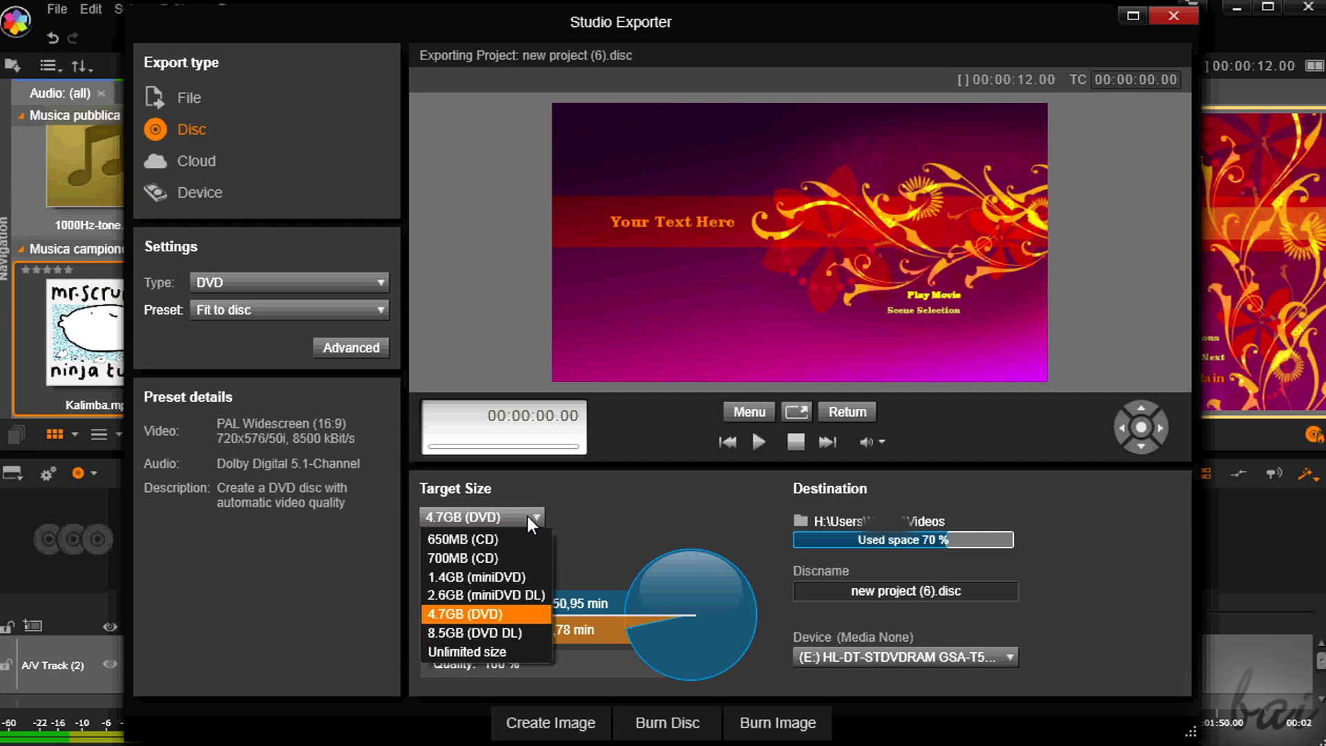
pyautogui.click(526, 512)
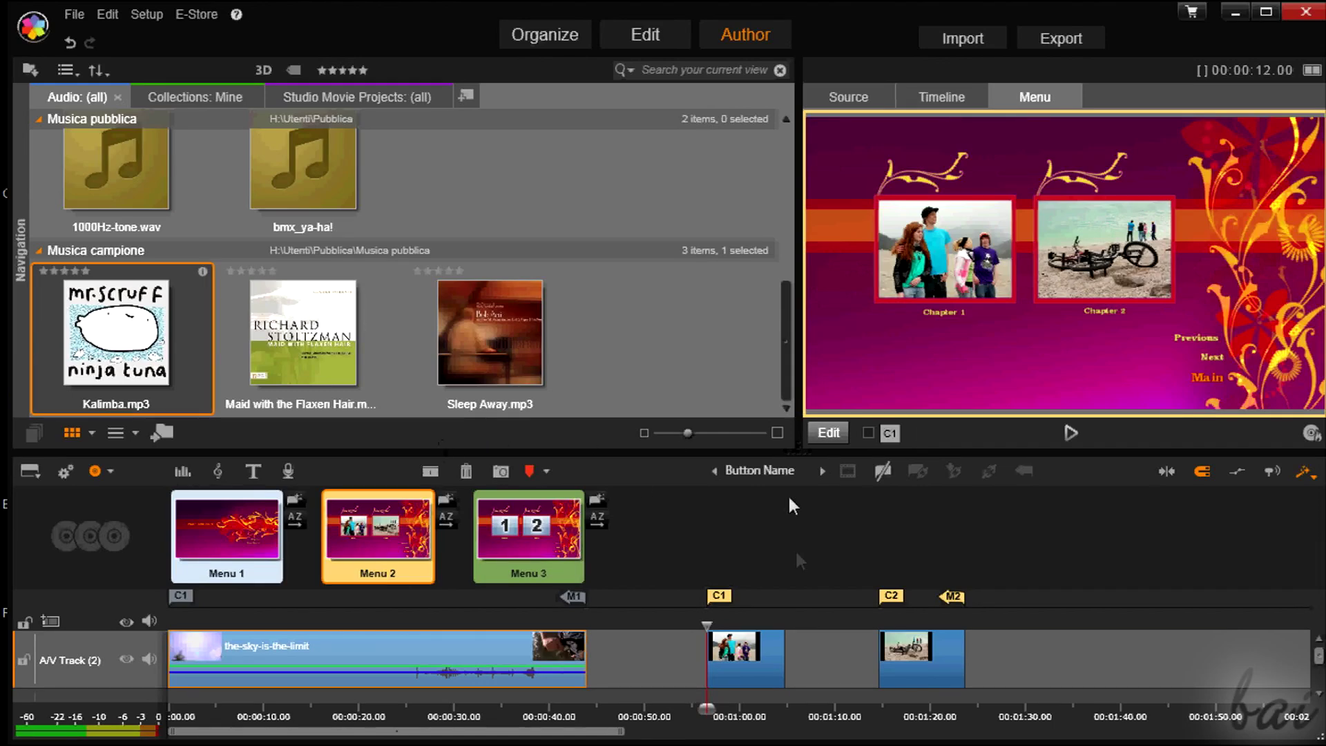
pyautogui.click(232, 536)
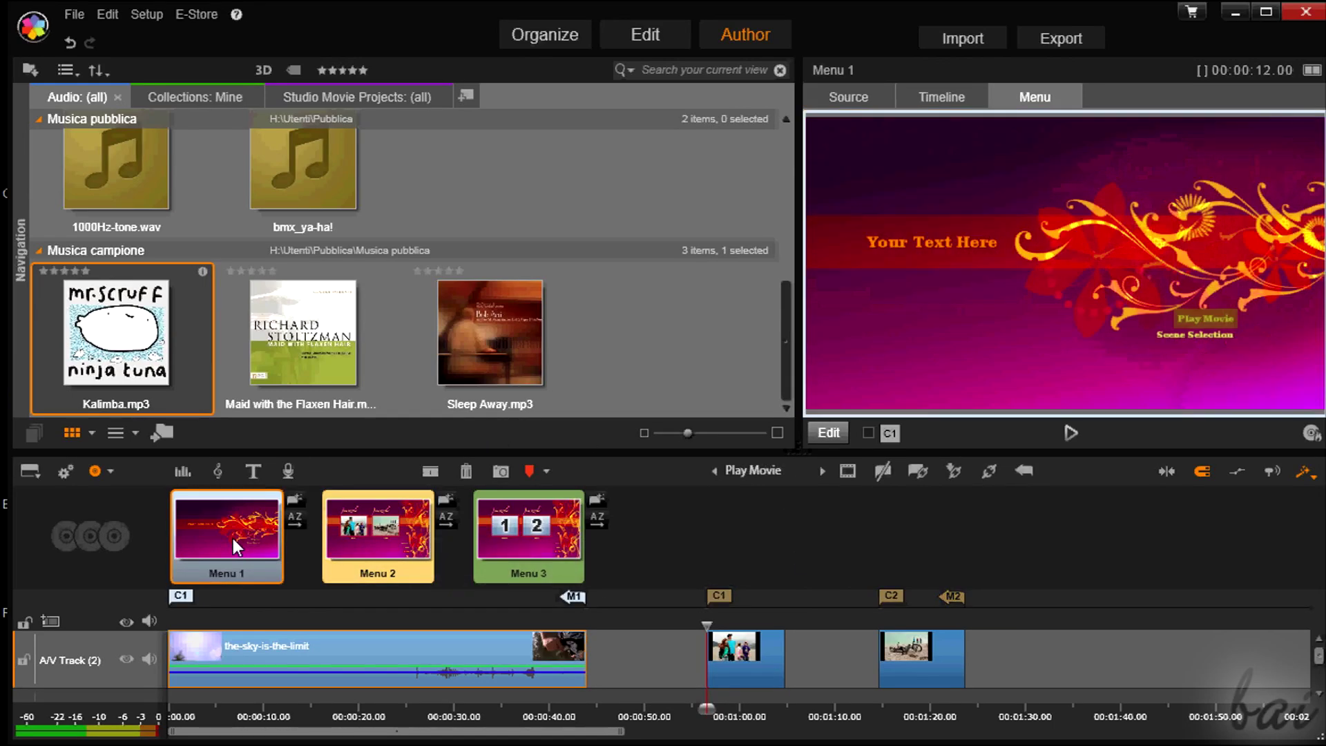
pyautogui.click(374, 536)
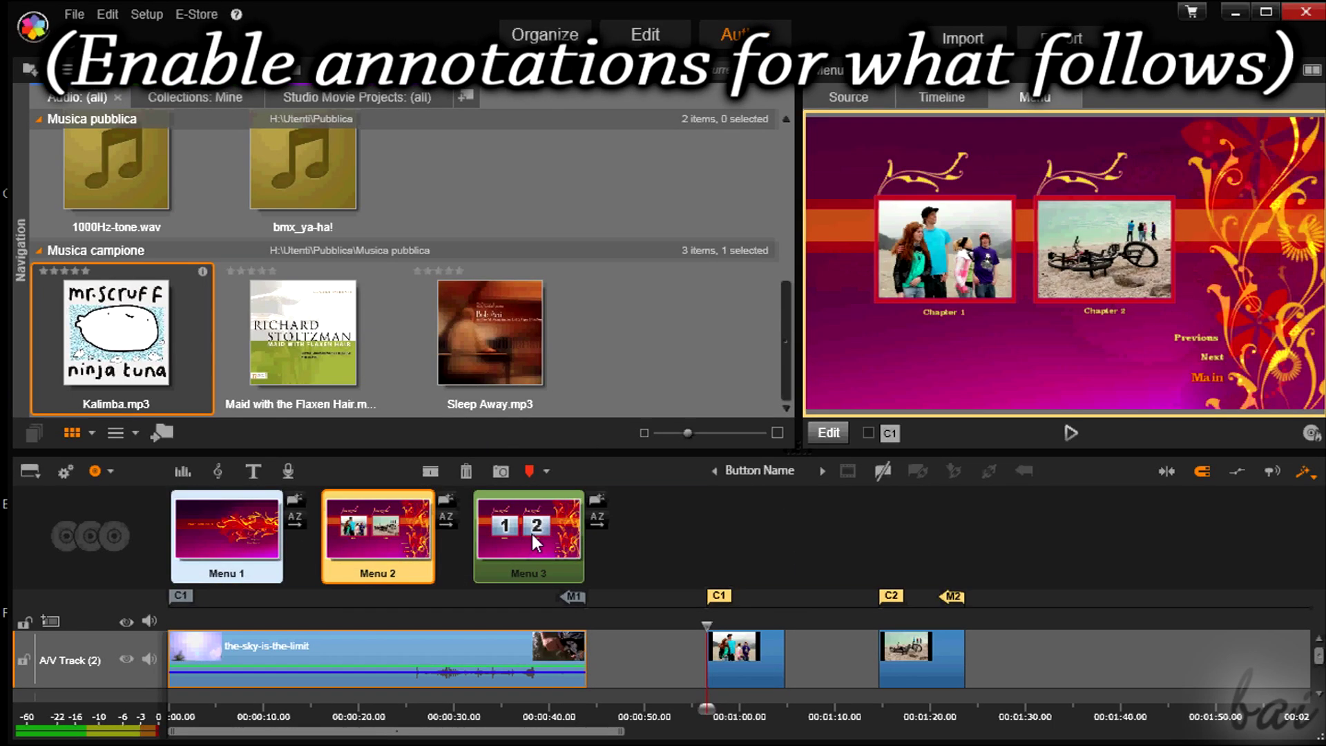